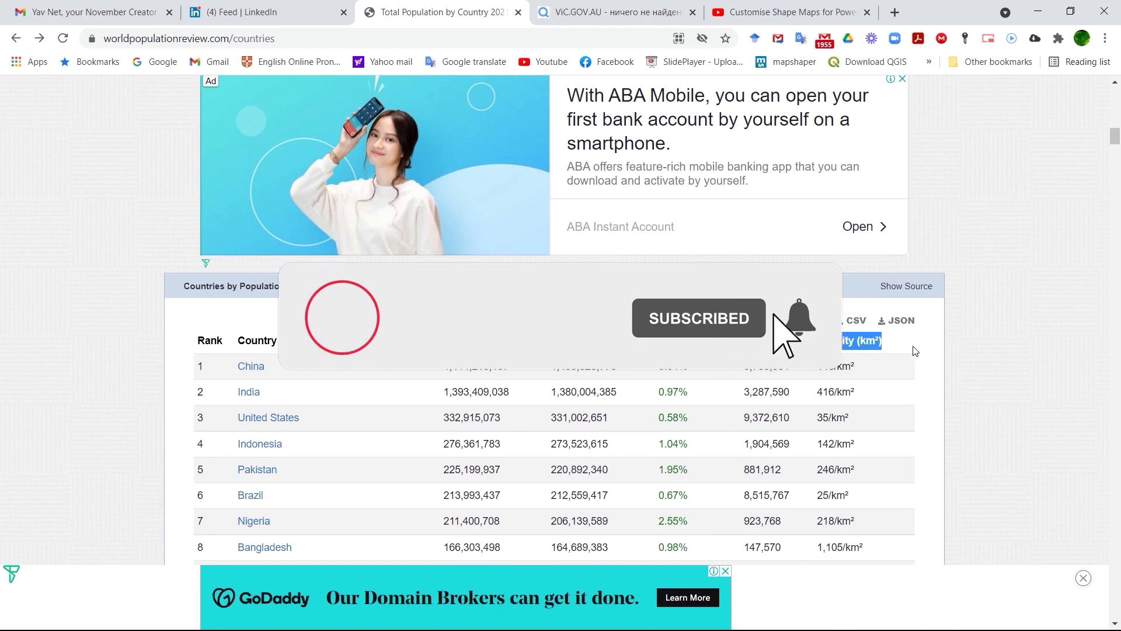
Sort the Countries by Population table by country name and copy the page's web address.
{"action": "left_click", "coordinate": [256, 340]}
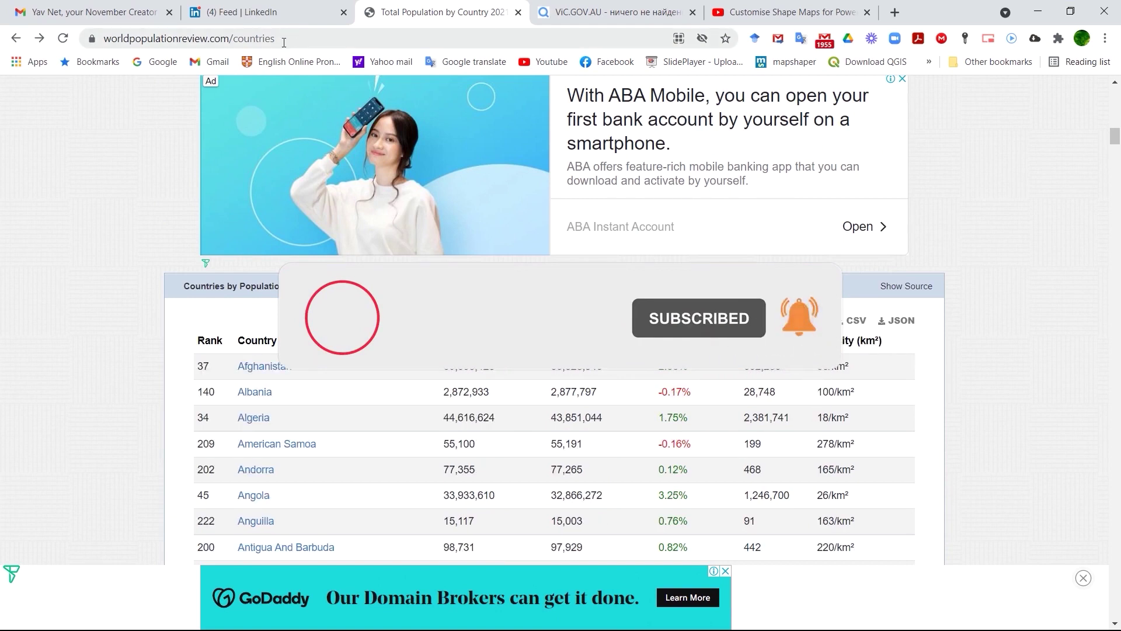
{"action": "left_click", "coordinate": [280, 39]}
{"action": "right_click", "coordinate": [261, 42]}
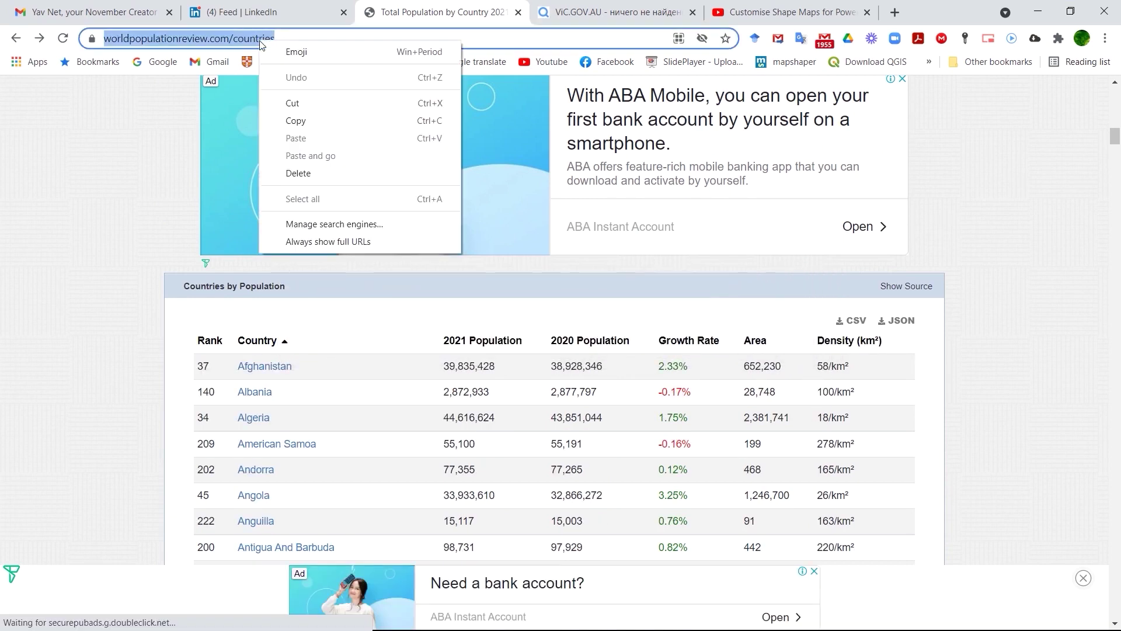
{"action": "left_click", "coordinate": [292, 121]}
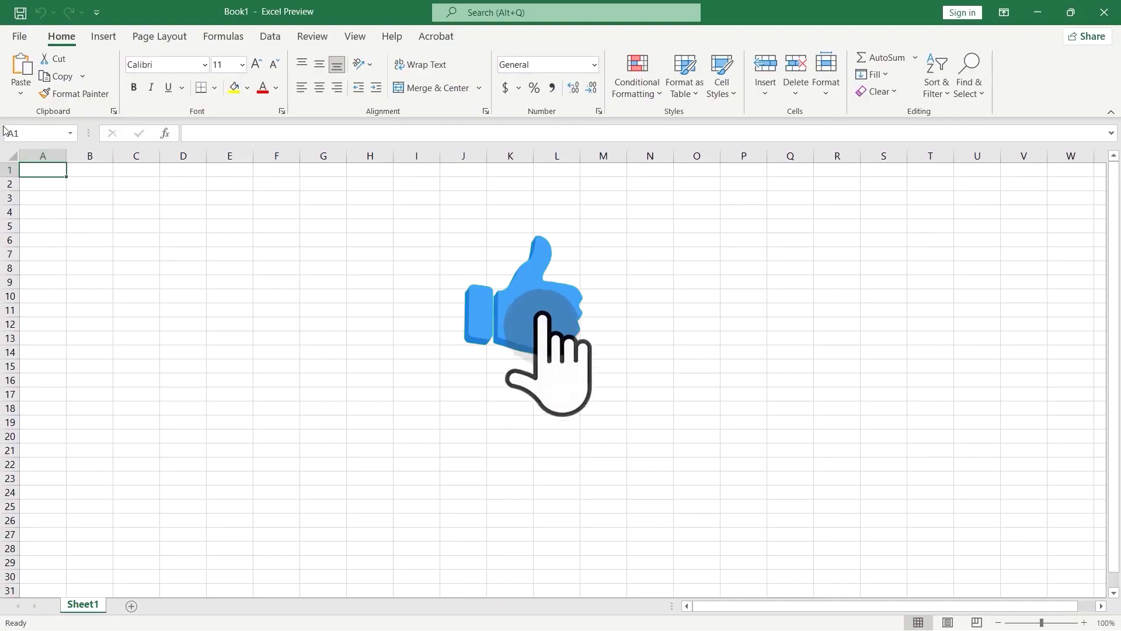
Switch to Excel and connect to the copied address worldpopulationreview.com/countries as a web data source.
{"action": "left_click", "coordinate": [19, 37]}
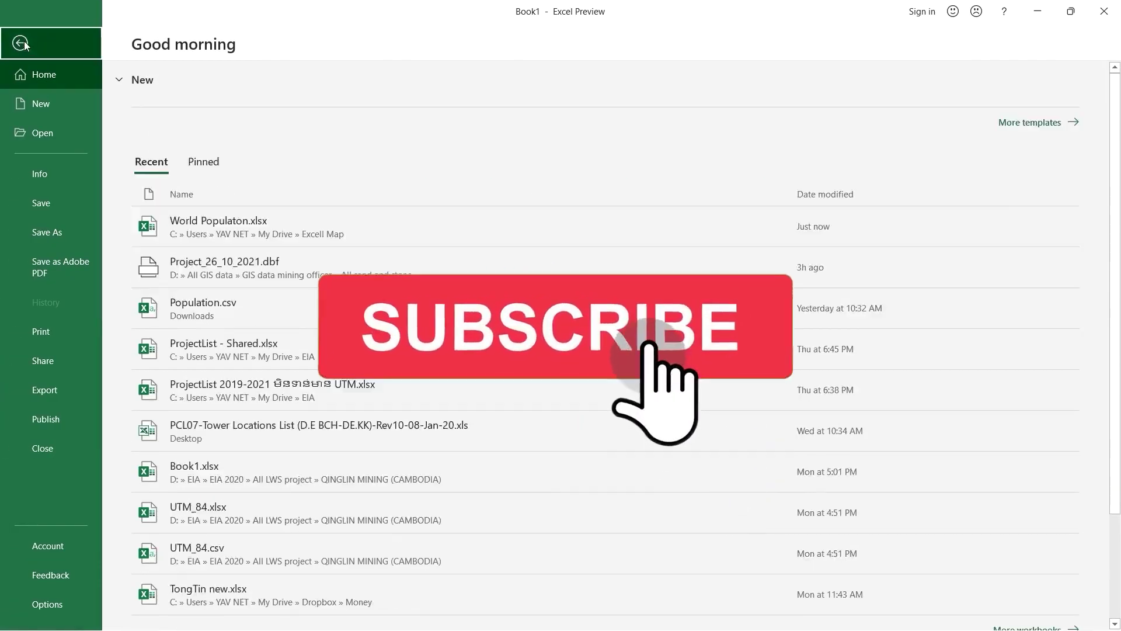
{"action": "left_click", "coordinate": [19, 44]}
{"action": "left_click", "coordinate": [270, 37]}
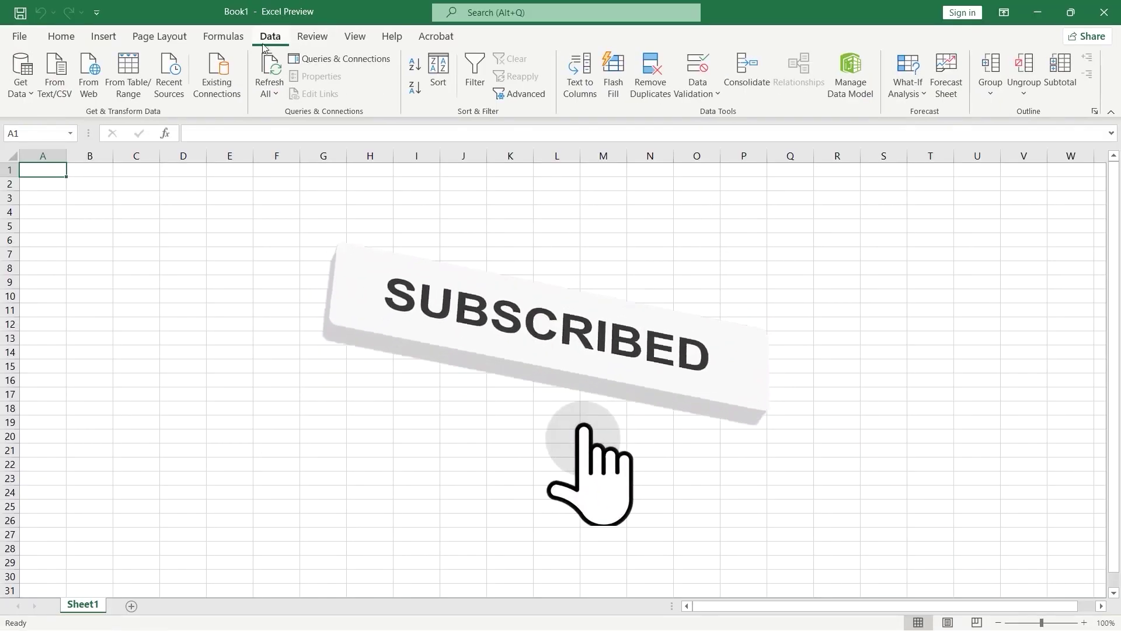
{"action": "left_click", "coordinate": [31, 95]}
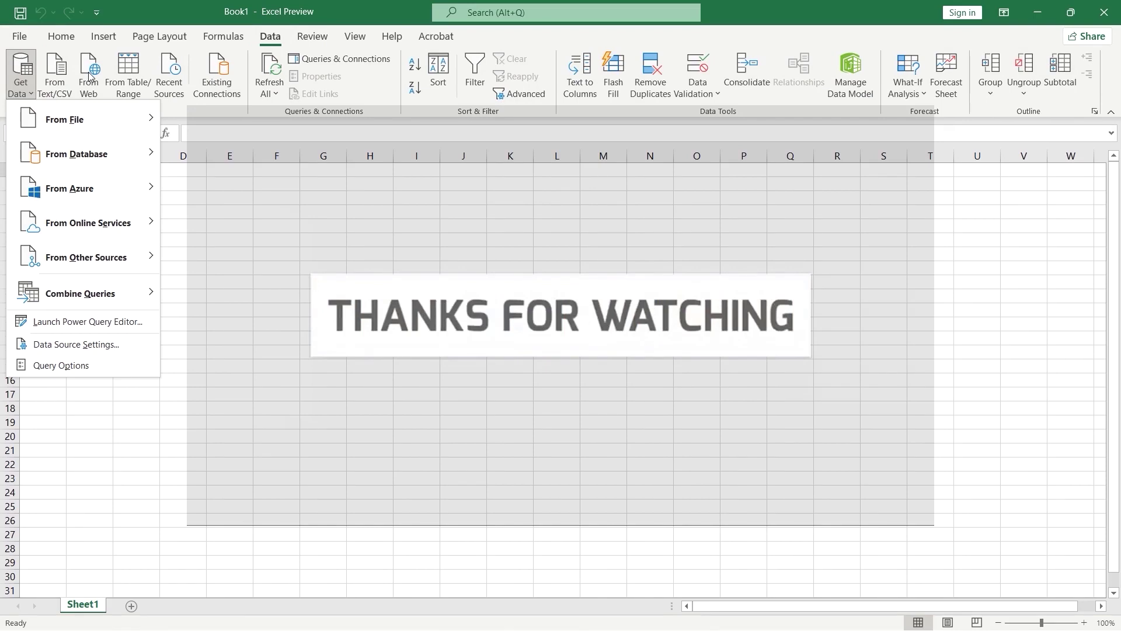
{"action": "mouse_move", "coordinate": [142, 264]}
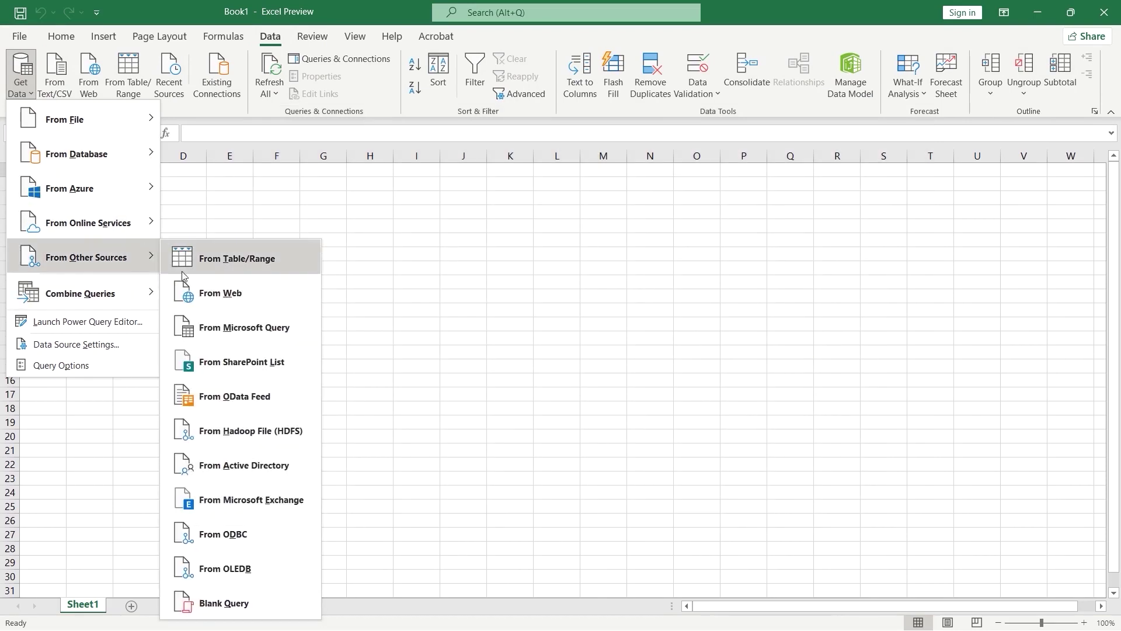
{"action": "left_click", "coordinate": [227, 303]}
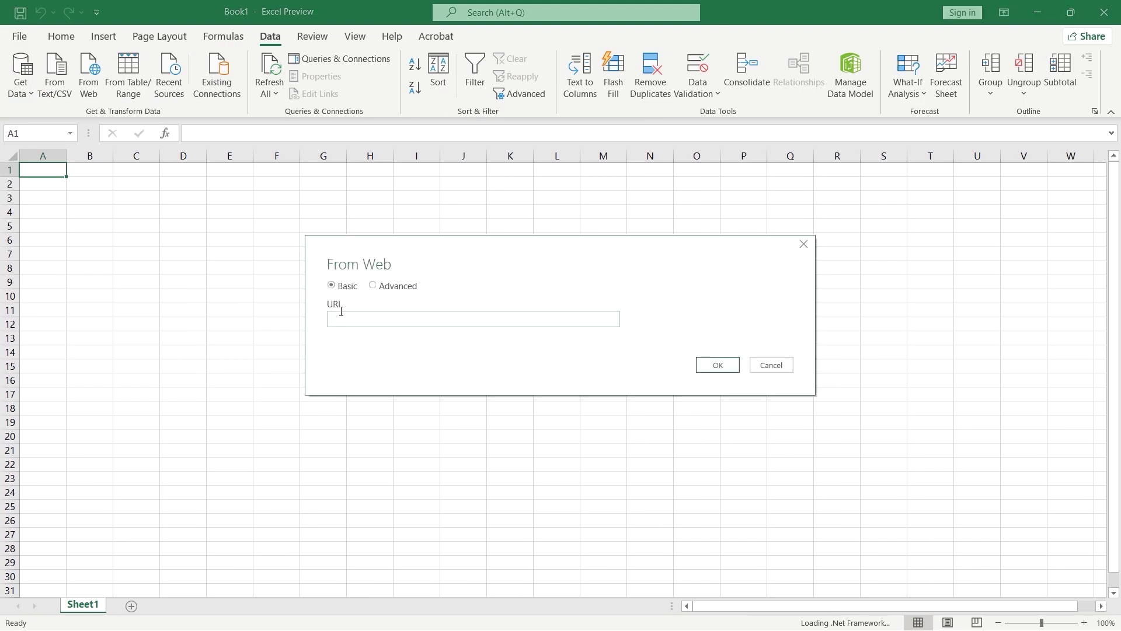
{"action": "key", "text": "ctrl+v"}
{"action": "left_click", "coordinate": [708, 366]}
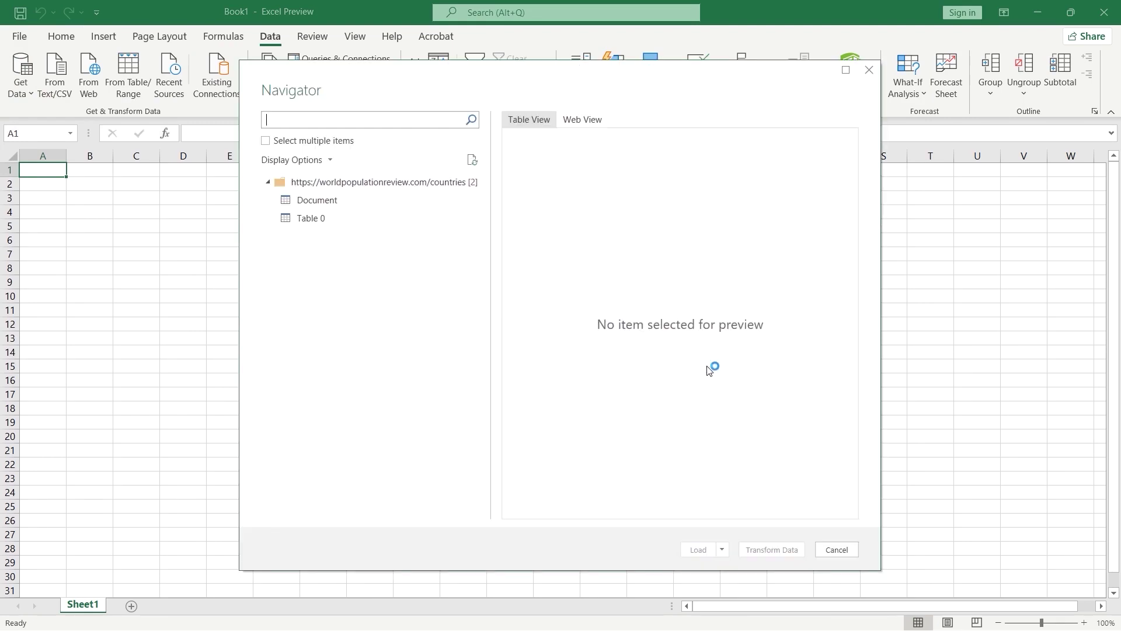
Preview the Document and Table 0 items and load Table 0 into the workbook.
{"action": "left_click", "coordinate": [308, 204]}
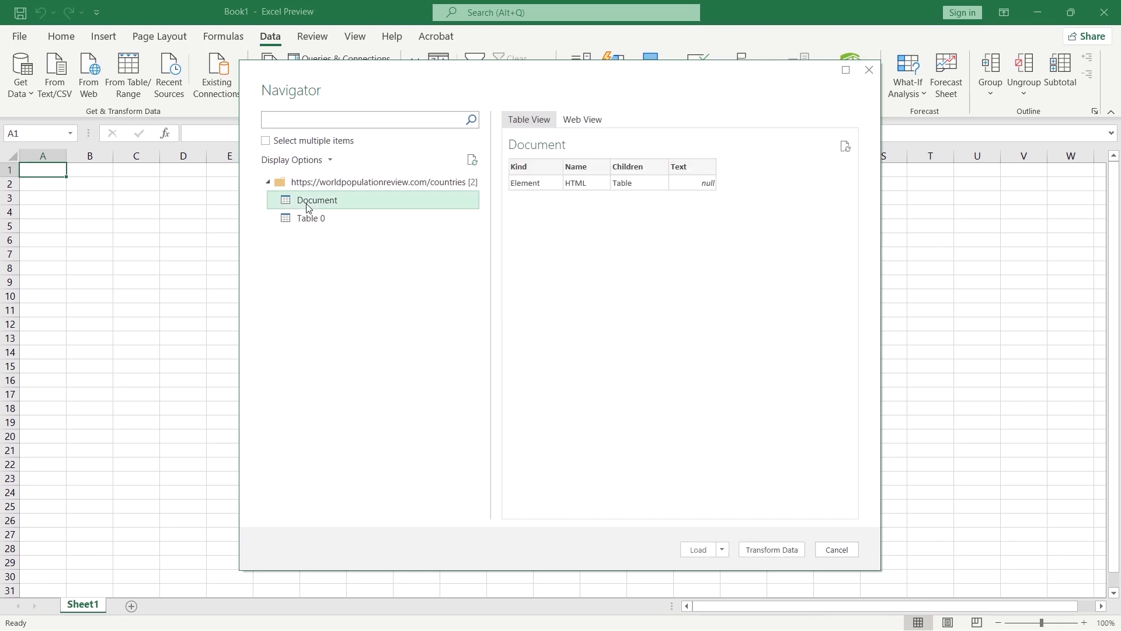
{"action": "left_click", "coordinate": [306, 219]}
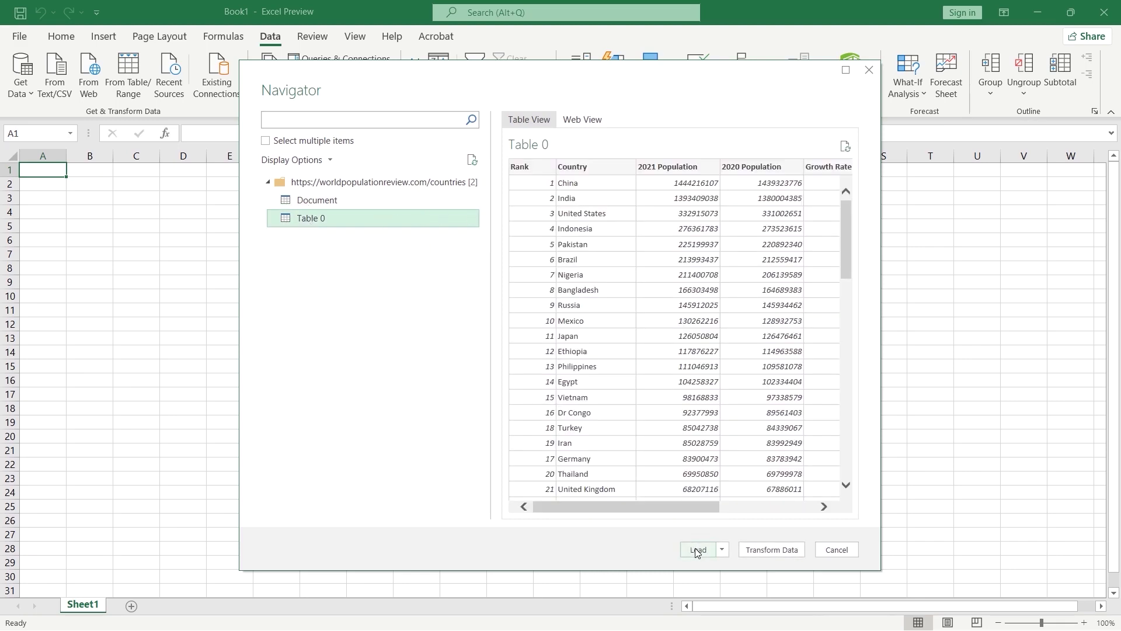
{"action": "left_click_drag", "start_coordinate": [625, 507], "coordinate": [721, 506]}
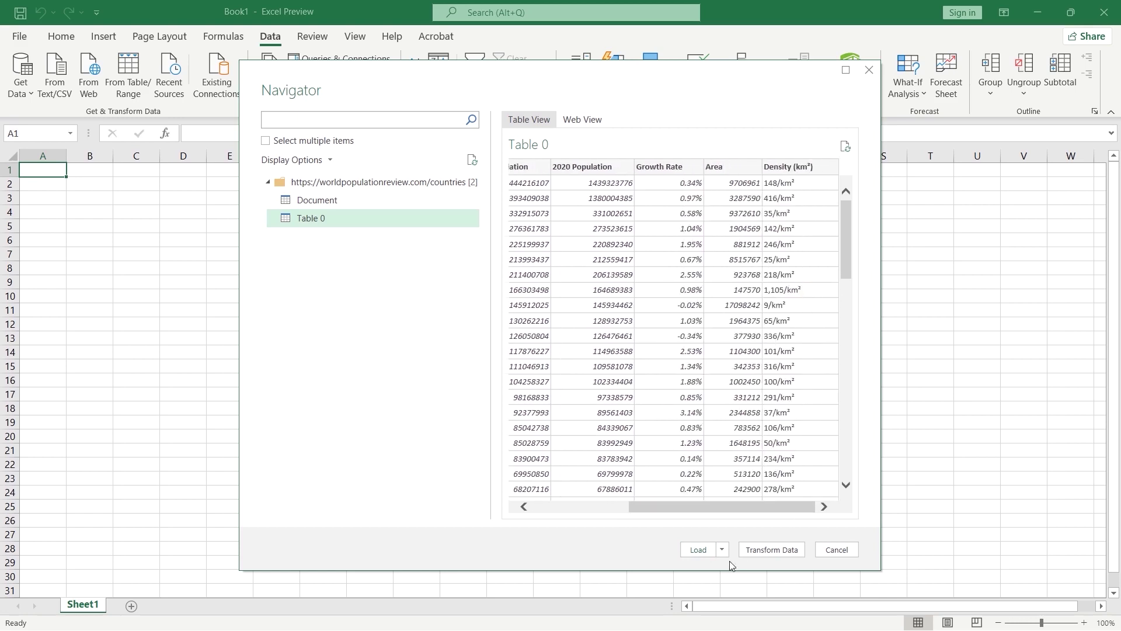
{"action": "left_click", "coordinate": [699, 549]}
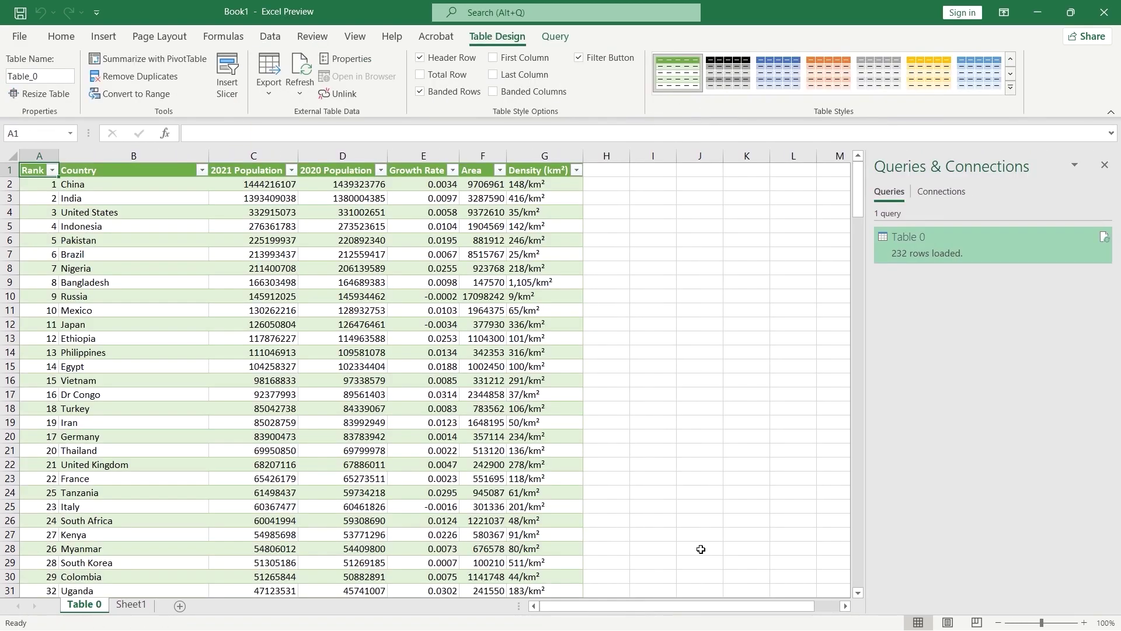
Delete the 2020 Population column from the loaded worksheet table.
{"action": "left_click", "coordinate": [344, 157]}
{"action": "right_click", "coordinate": [347, 157]}
{"action": "left_click", "coordinate": [382, 309]}
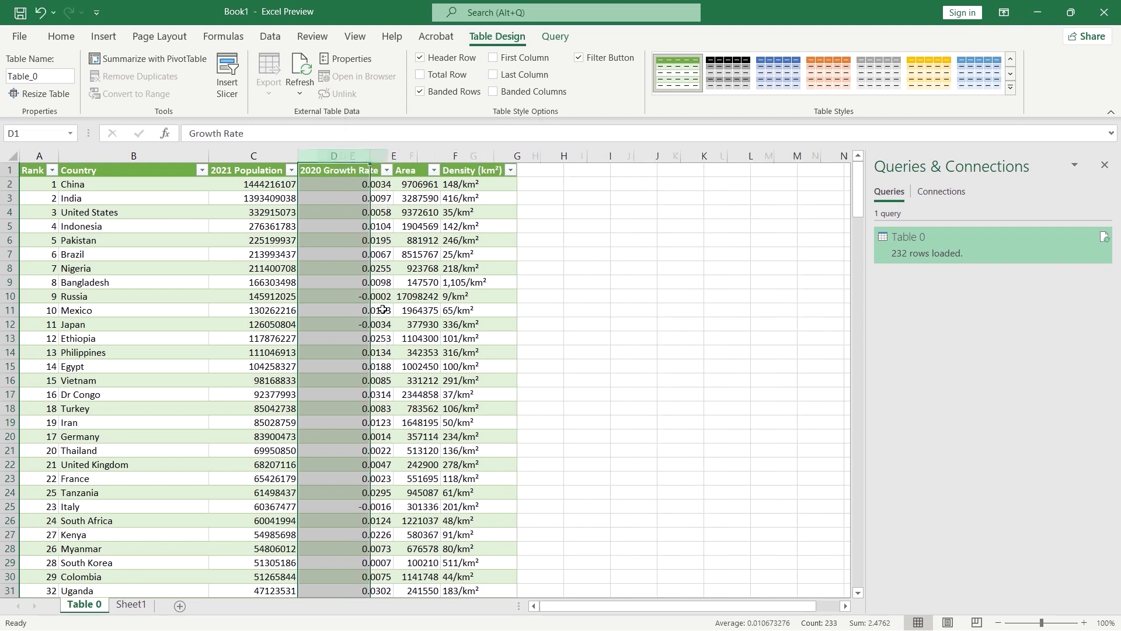
Rename the 2021 Population header in C1 to "Population" and autofit the column's width.
{"action": "double_click", "coordinate": [235, 169]}
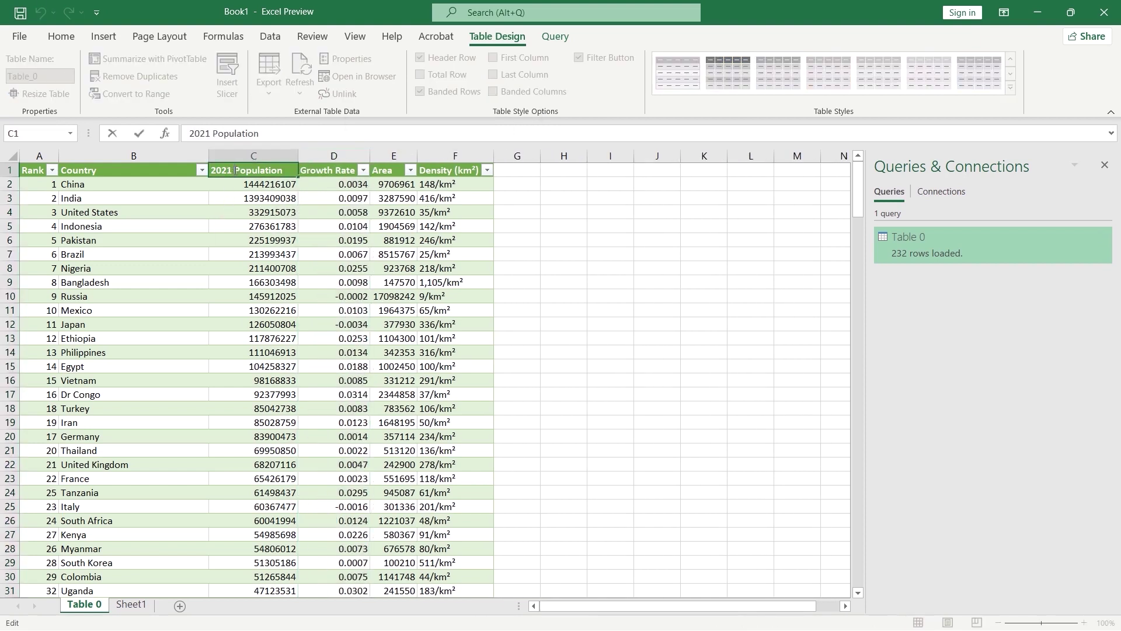
{"action": "key", "text": "BackSpace"}
{"action": "key", "text": "BackSpace"}
{"action": "key", "text": "BackSpace"}
{"action": "key", "text": "BackSpace"}
{"action": "key", "text": "BackSpace"}
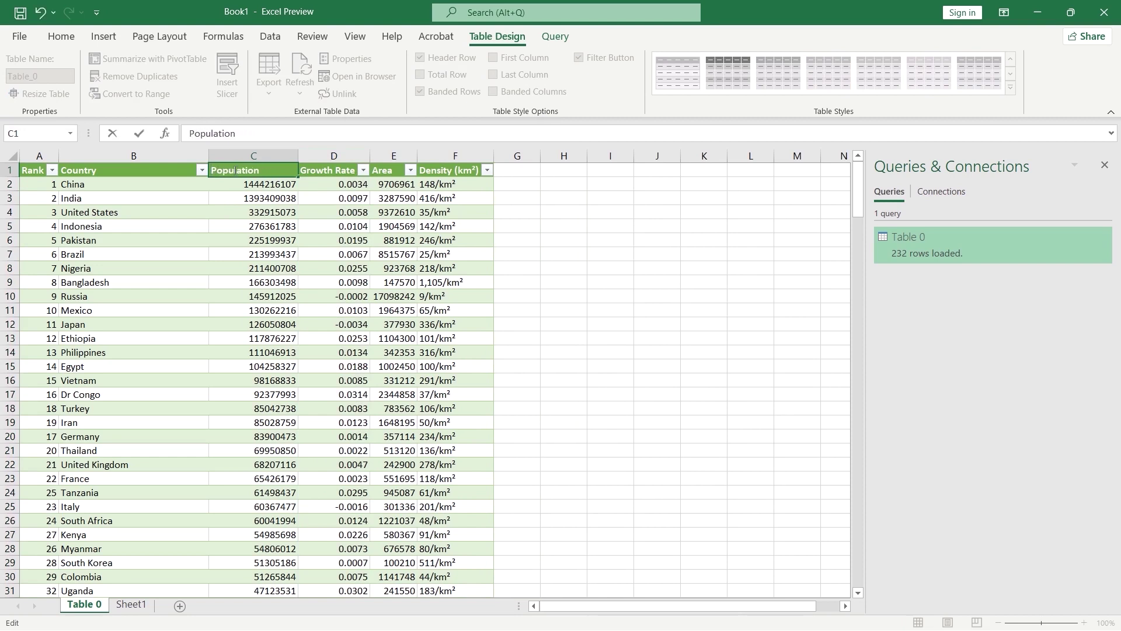
{"action": "left_click", "coordinate": [247, 200]}
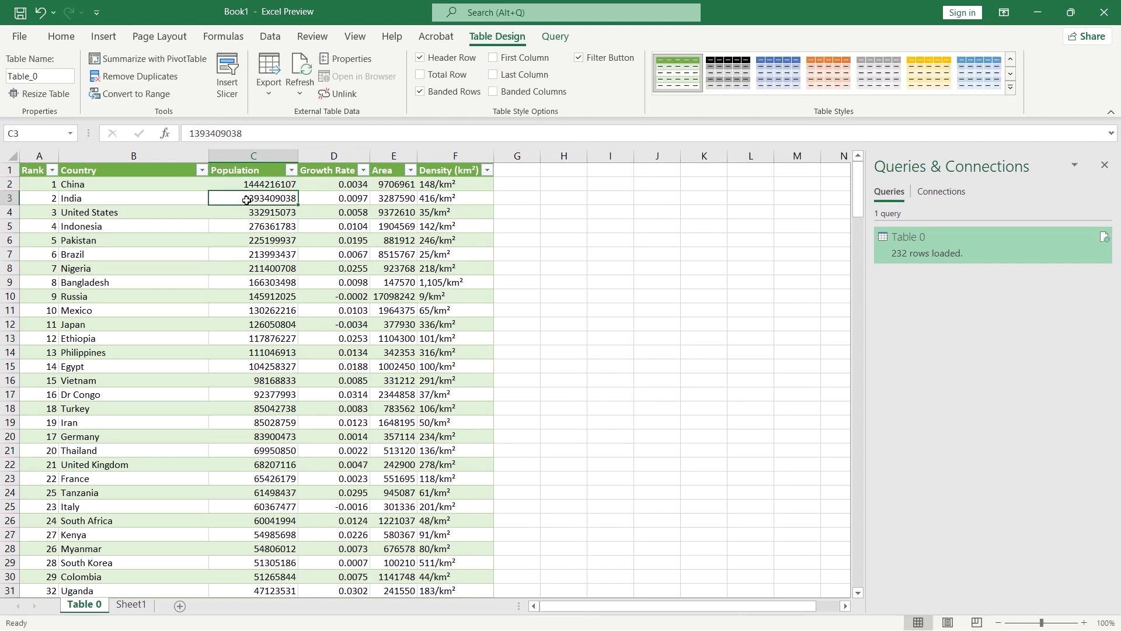
{"action": "double_click", "coordinate": [297, 155]}
{"action": "left_click", "coordinate": [304, 171]}
{"action": "left_click", "coordinate": [362, 170]}
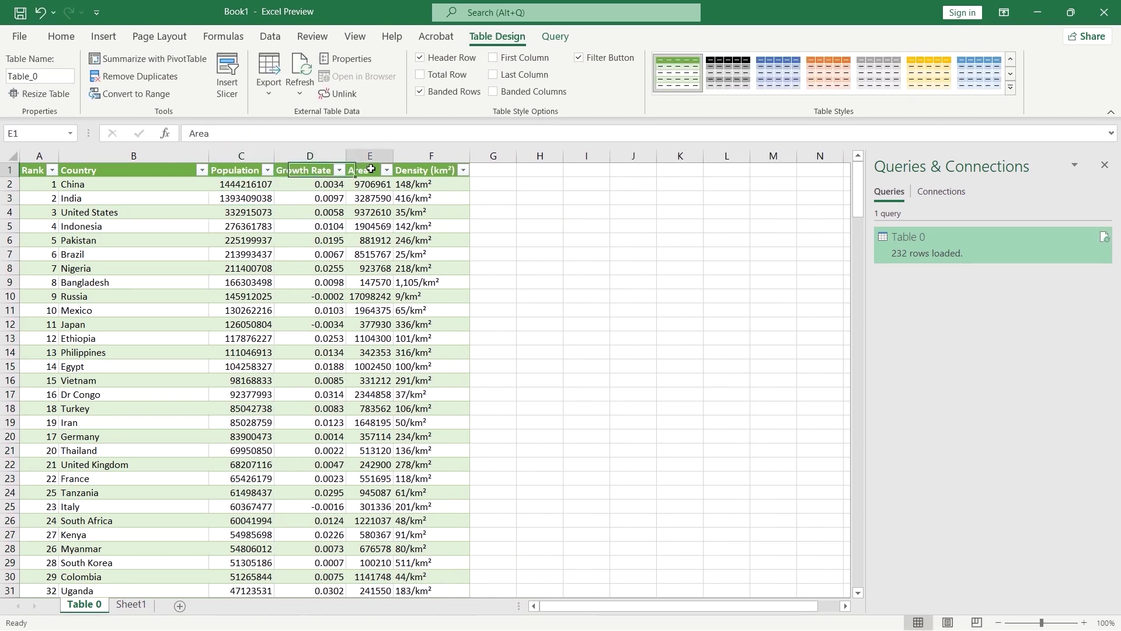
{"action": "left_click", "coordinate": [363, 198]}
{"action": "left_click", "coordinate": [362, 171]}
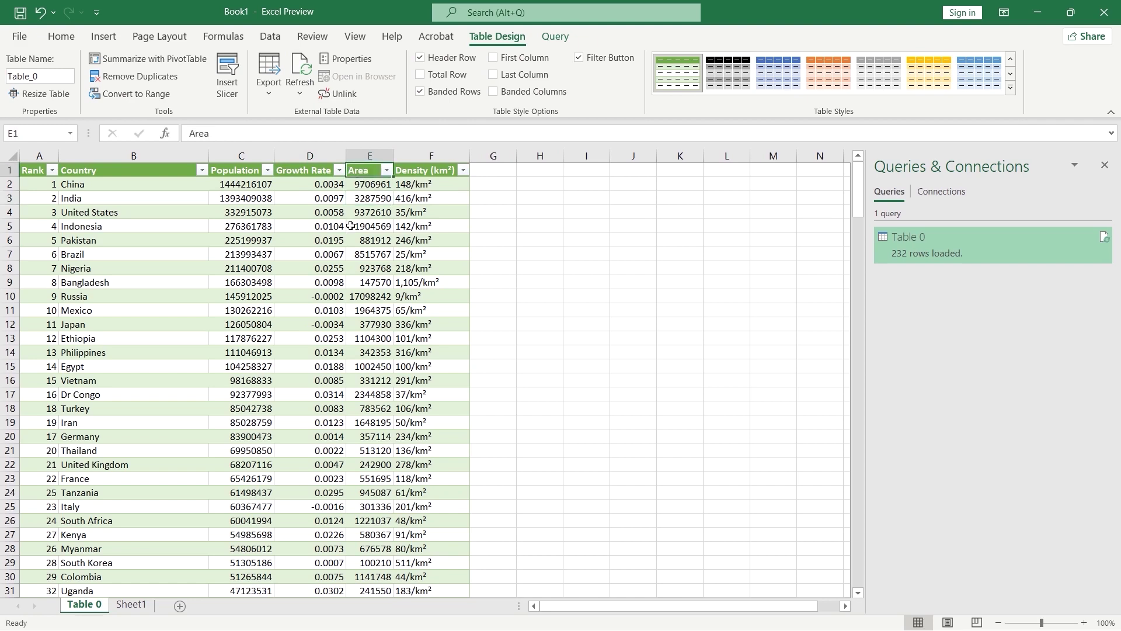
{"action": "left_click", "coordinate": [357, 241]}
{"action": "left_click", "coordinate": [328, 185]}
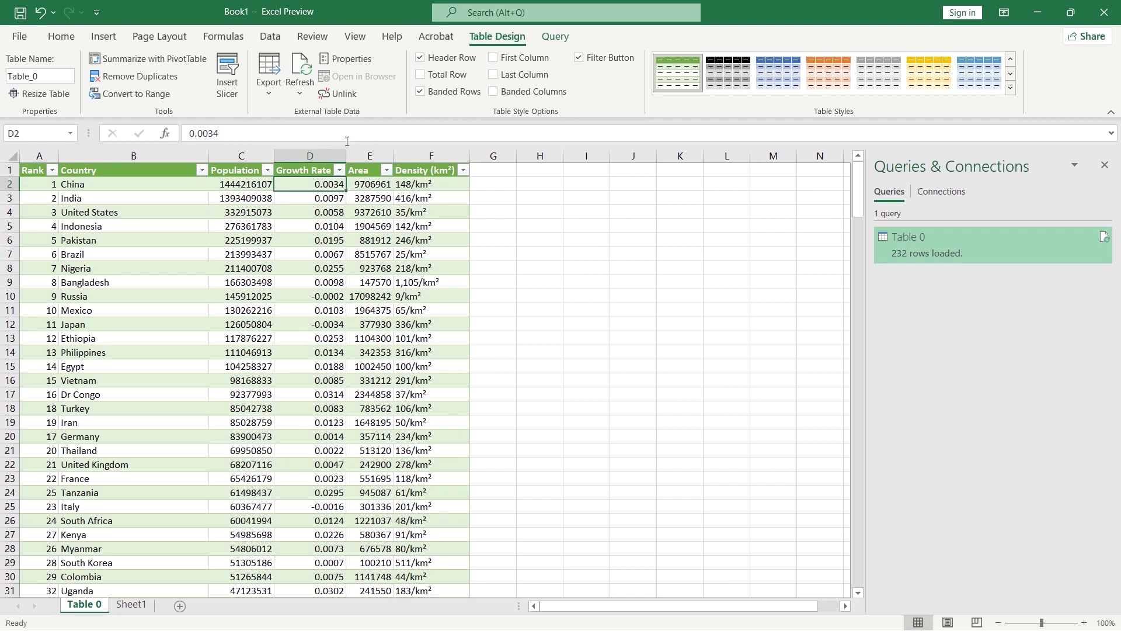
Open the Table 0 query for editing in the Power Query Editor.
{"action": "left_click", "coordinate": [912, 244]}
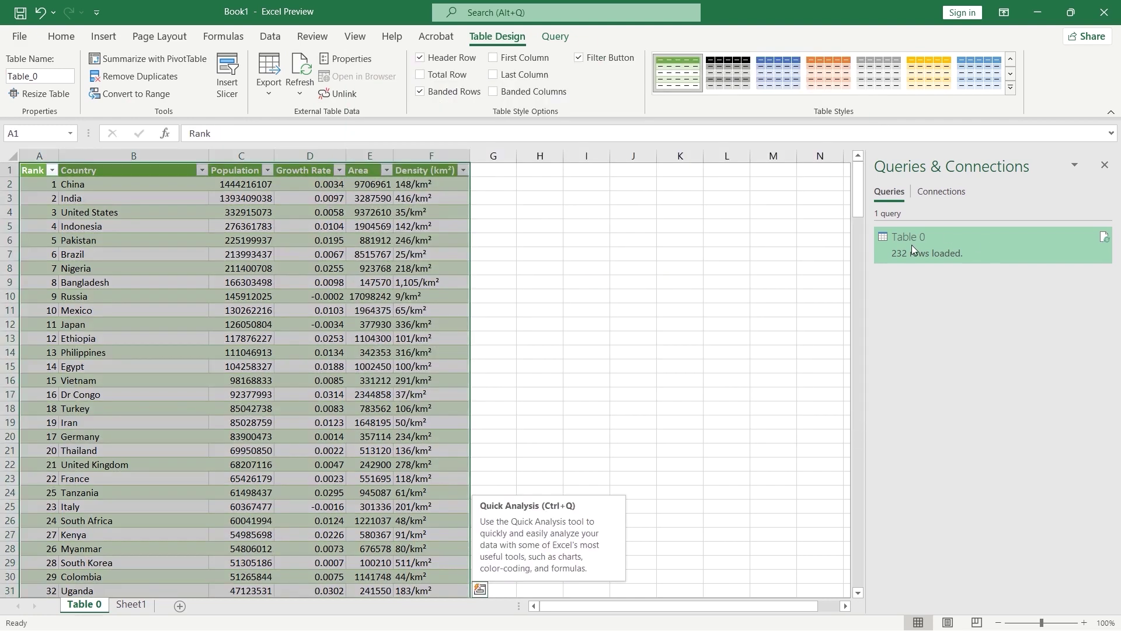
{"action": "double_click", "coordinate": [912, 244]}
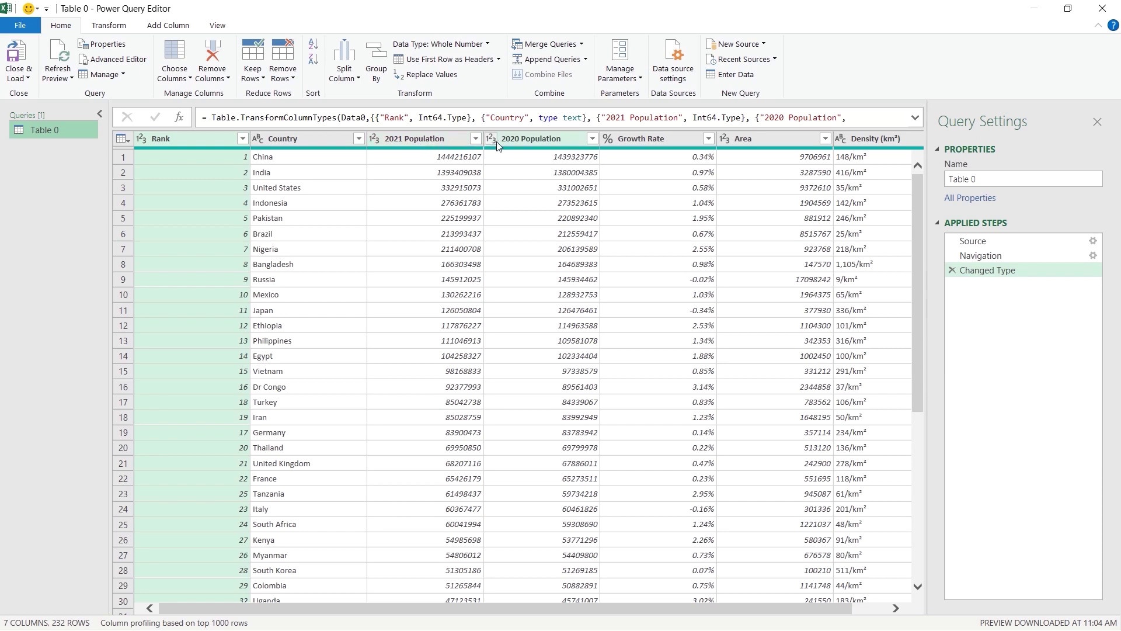
Remove the Rank and 2020 Population columns from the query.
{"action": "right_click", "coordinate": [202, 138]}
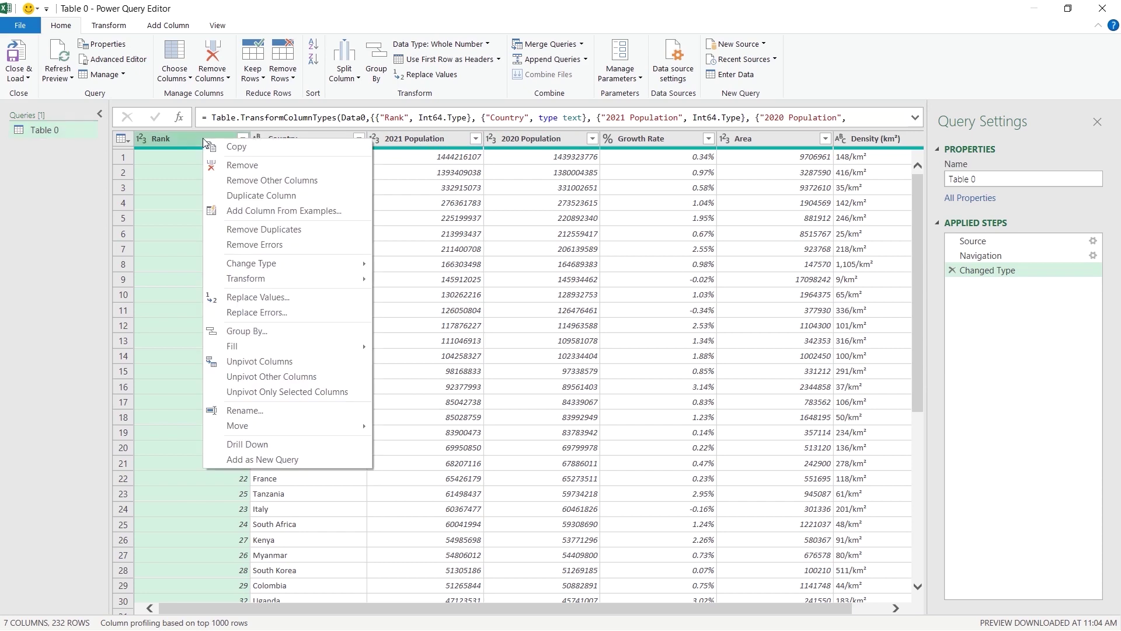
{"action": "left_click", "coordinate": [233, 166]}
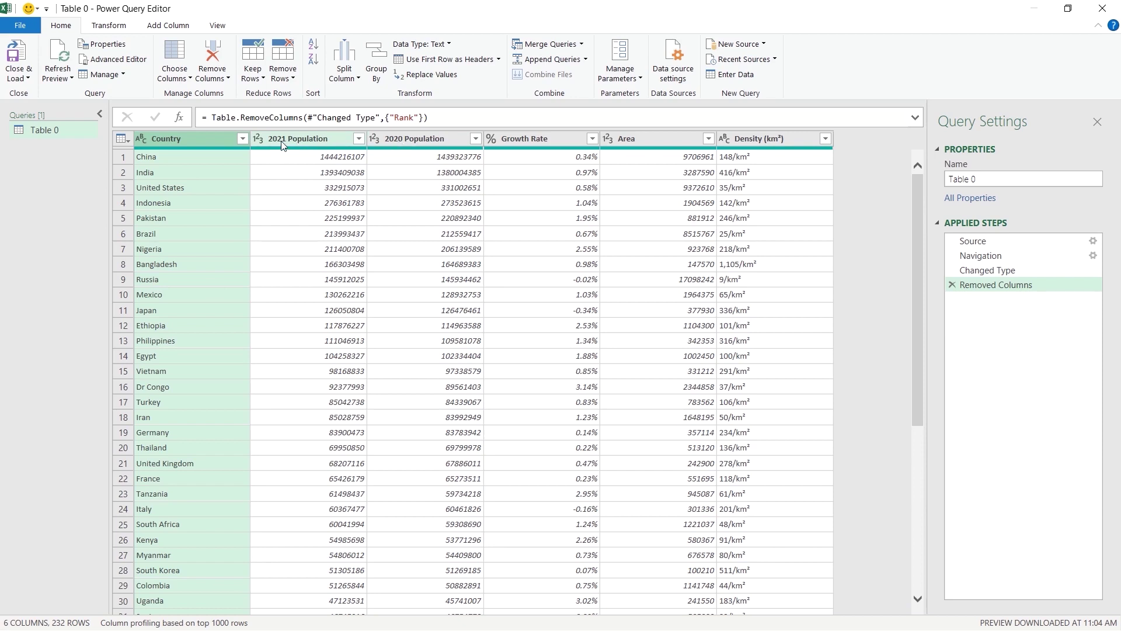
{"action": "left_click", "coordinate": [404, 138]}
{"action": "right_click", "coordinate": [404, 137]}
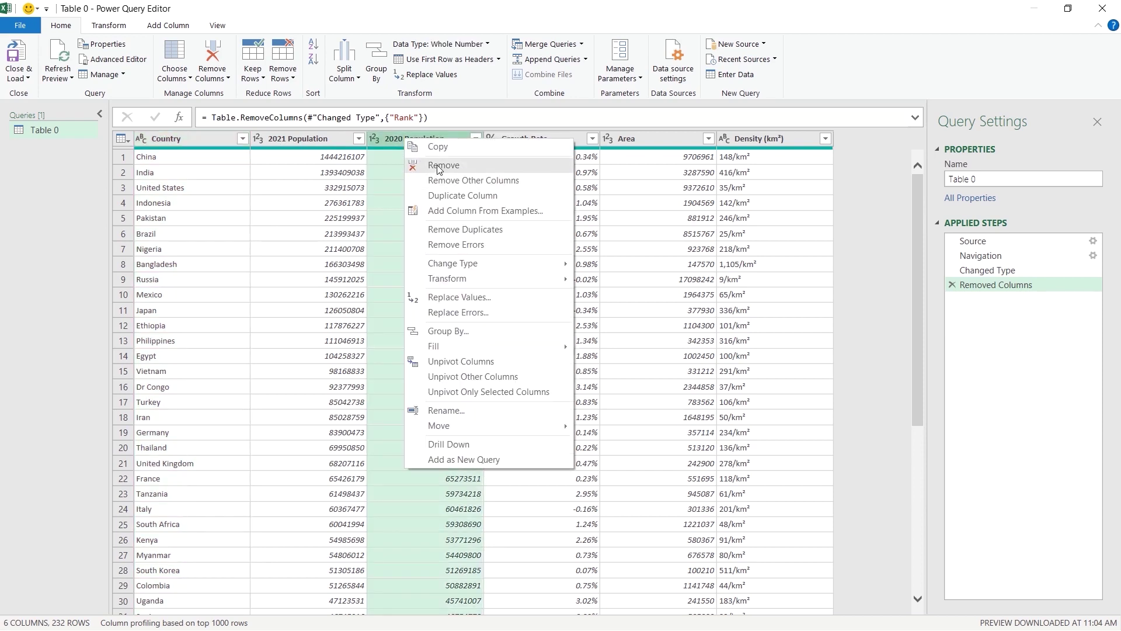
{"action": "left_click", "coordinate": [437, 166]}
{"action": "left_click", "coordinate": [285, 141]}
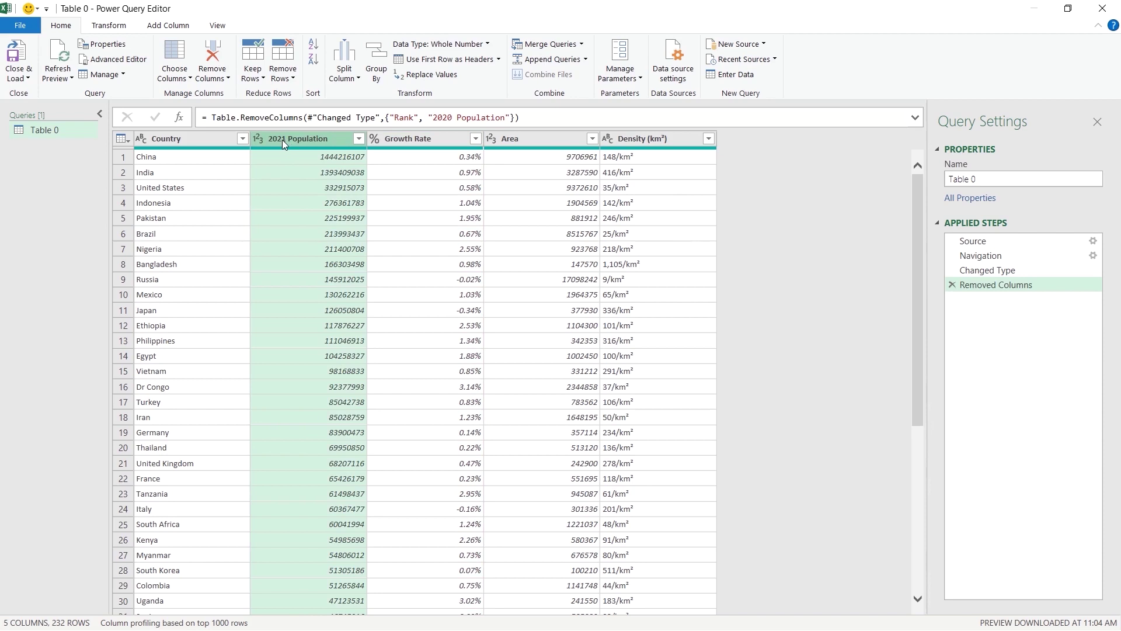
{"action": "double_click", "coordinate": [283, 140]}
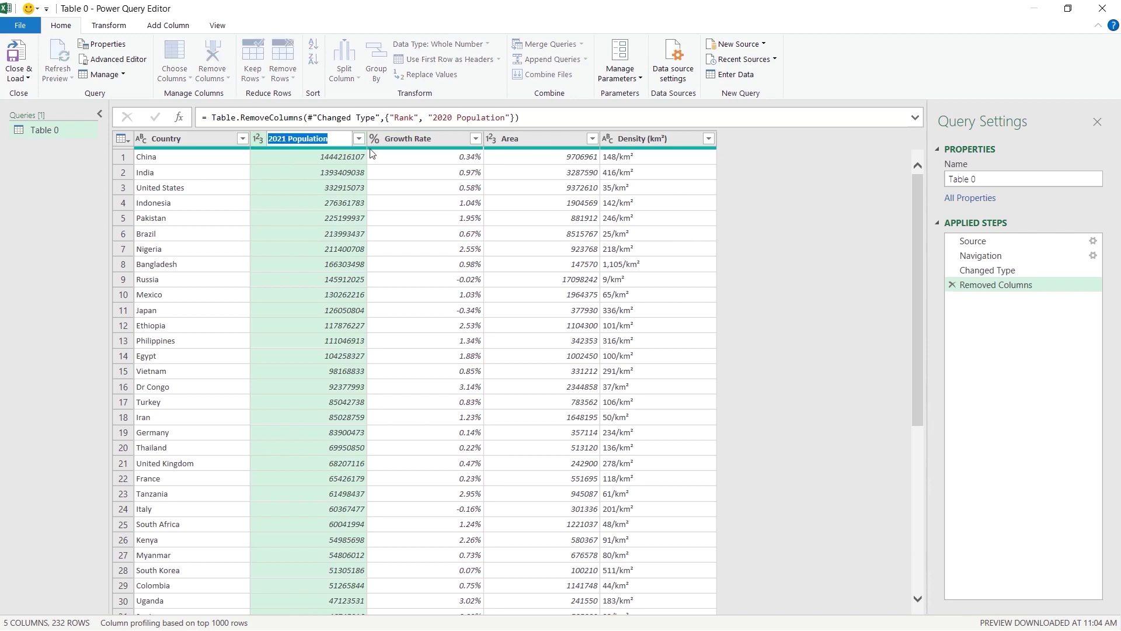
{"action": "key", "text": "Escape"}
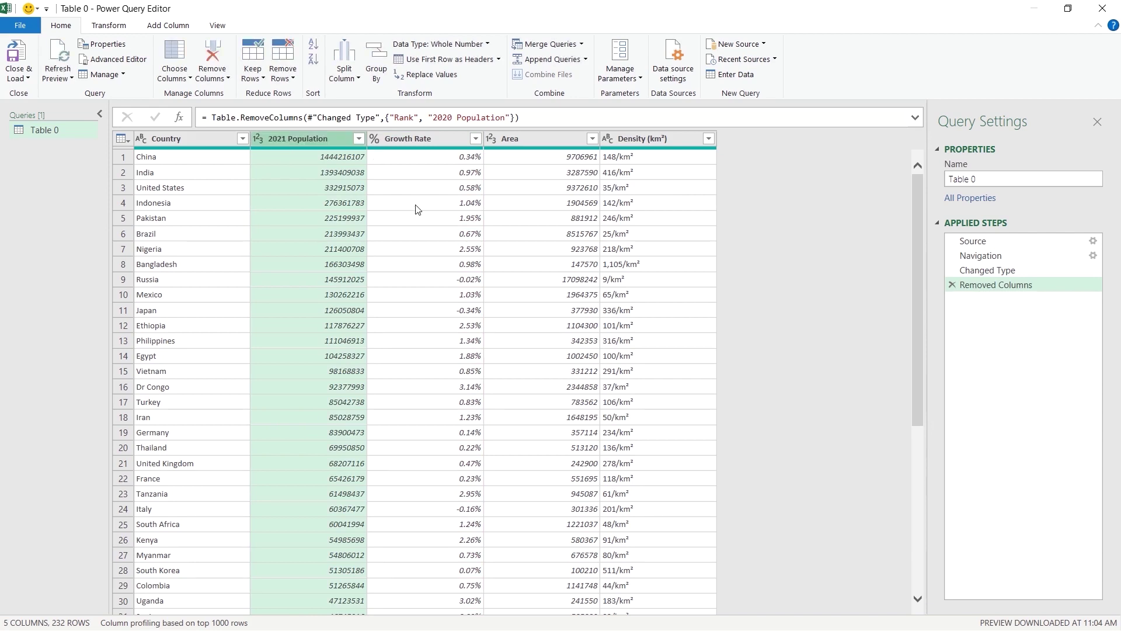
Delete the Removed Columns step from the query's applied steps.
{"action": "left_click", "coordinate": [987, 269]}
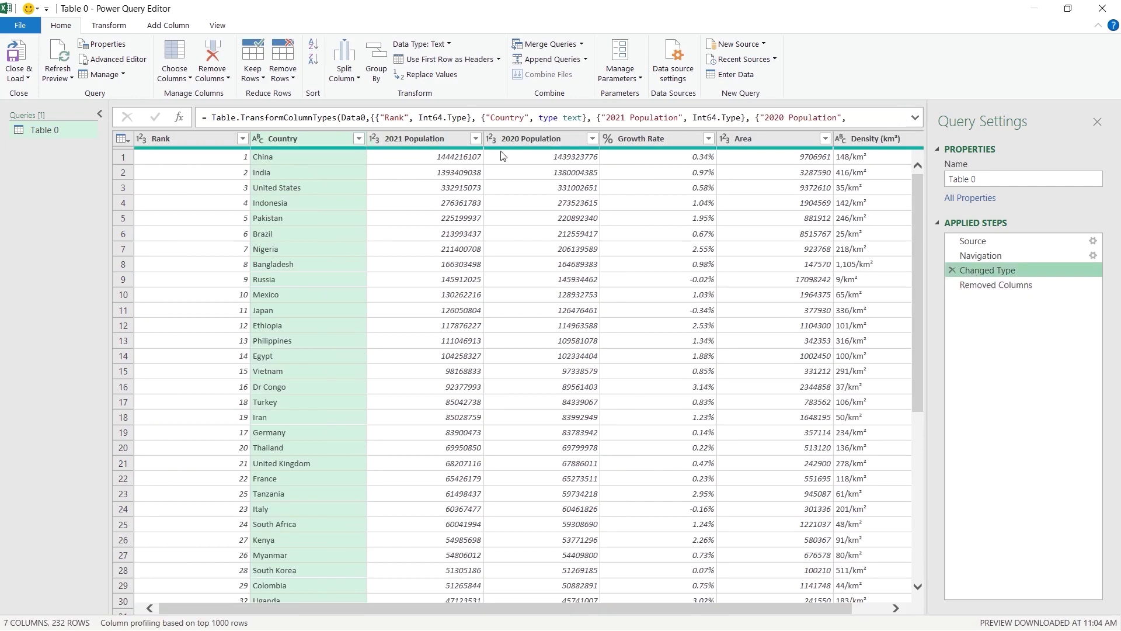
{"action": "left_click", "coordinate": [952, 285]}
Use Choose Columns to keep only Country, 2021 Population, Growth Rate, Area and Density (km²) in the query.
{"action": "left_click", "coordinate": [190, 79]}
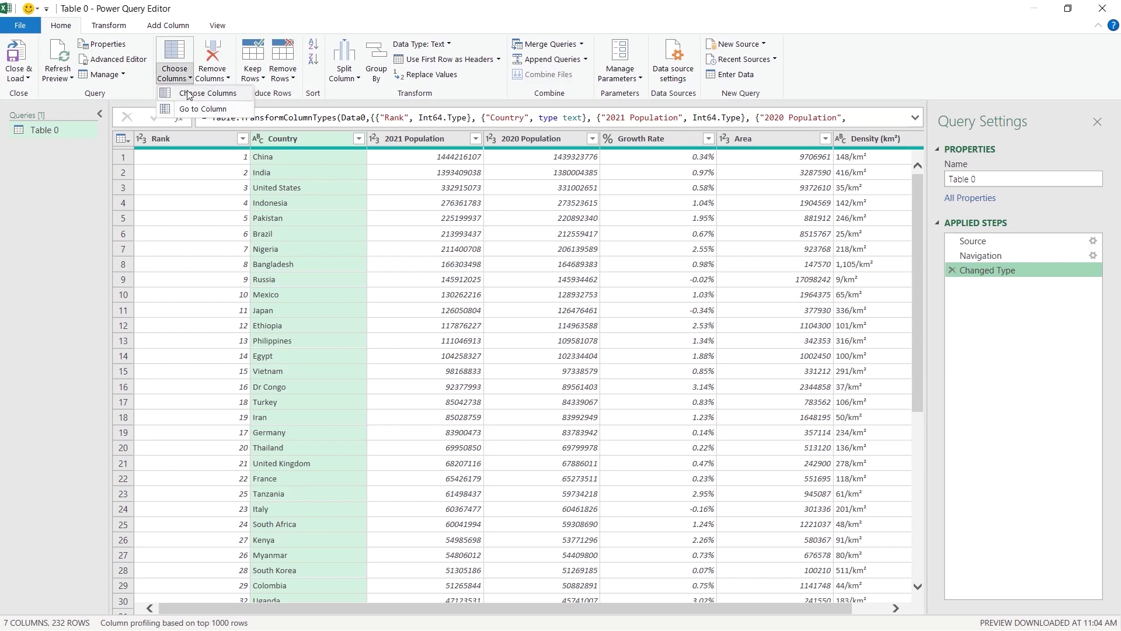
{"action": "left_click", "coordinate": [189, 97]}
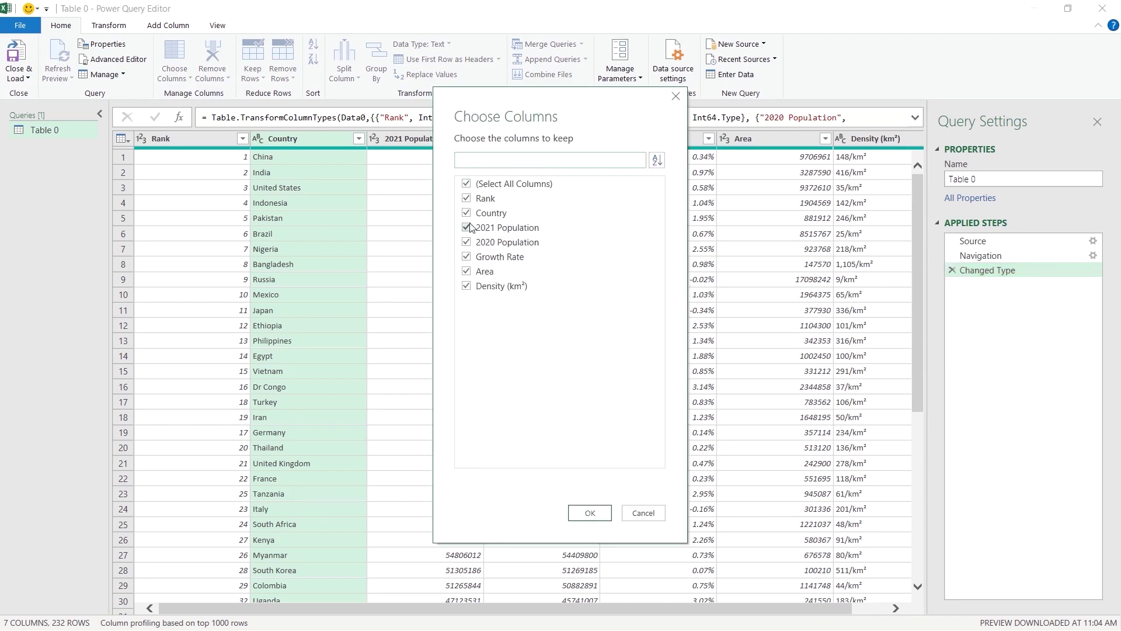
{"action": "left_click", "coordinate": [466, 183]}
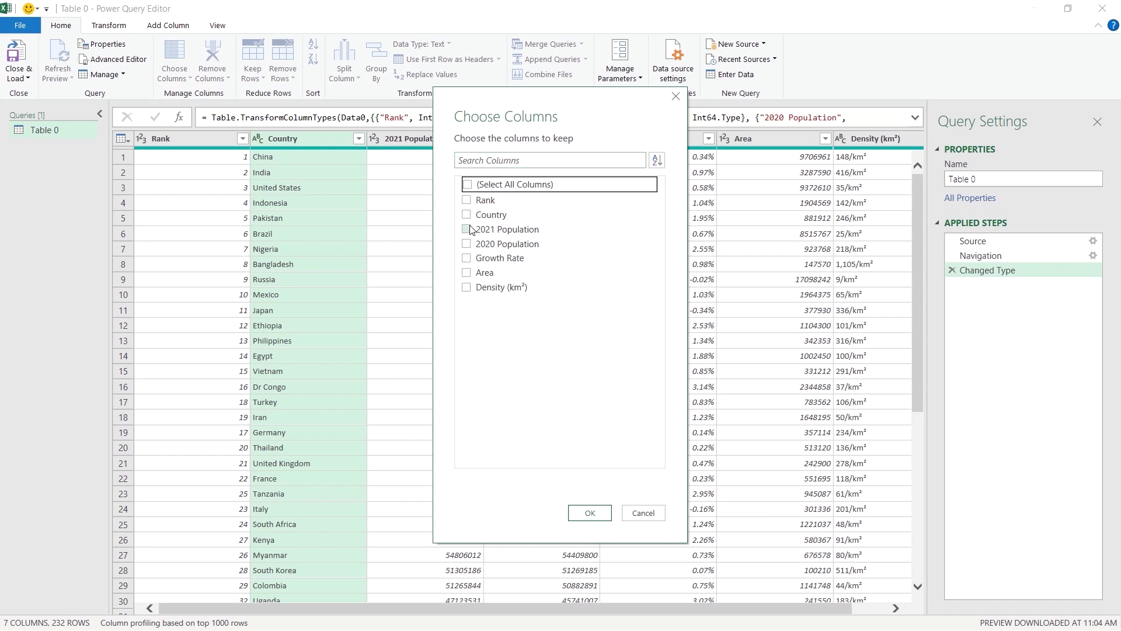
{"action": "left_click", "coordinate": [467, 214]}
{"action": "left_click", "coordinate": [470, 230]}
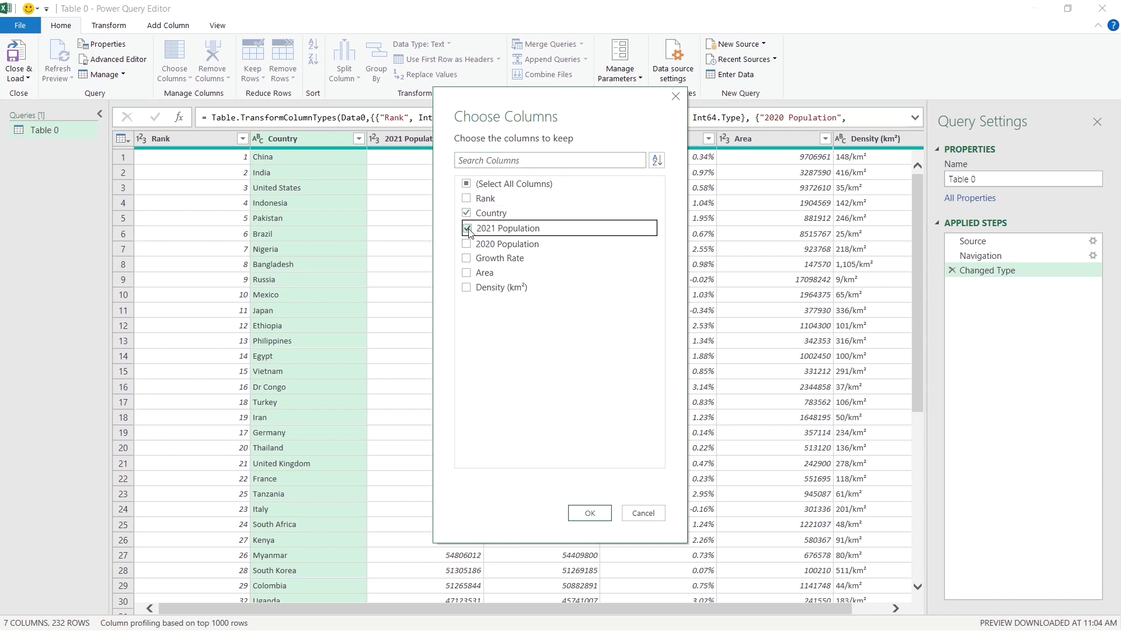
{"action": "left_click", "coordinate": [470, 259]}
{"action": "left_click", "coordinate": [470, 274]}
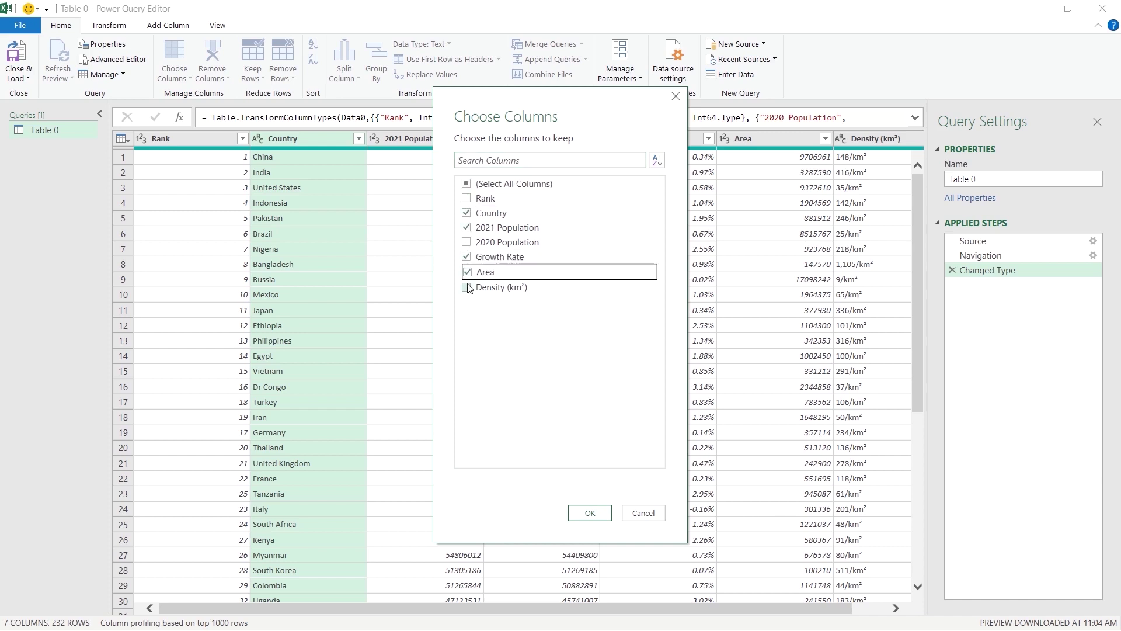
{"action": "left_click", "coordinate": [467, 288]}
{"action": "left_click", "coordinate": [590, 512]}
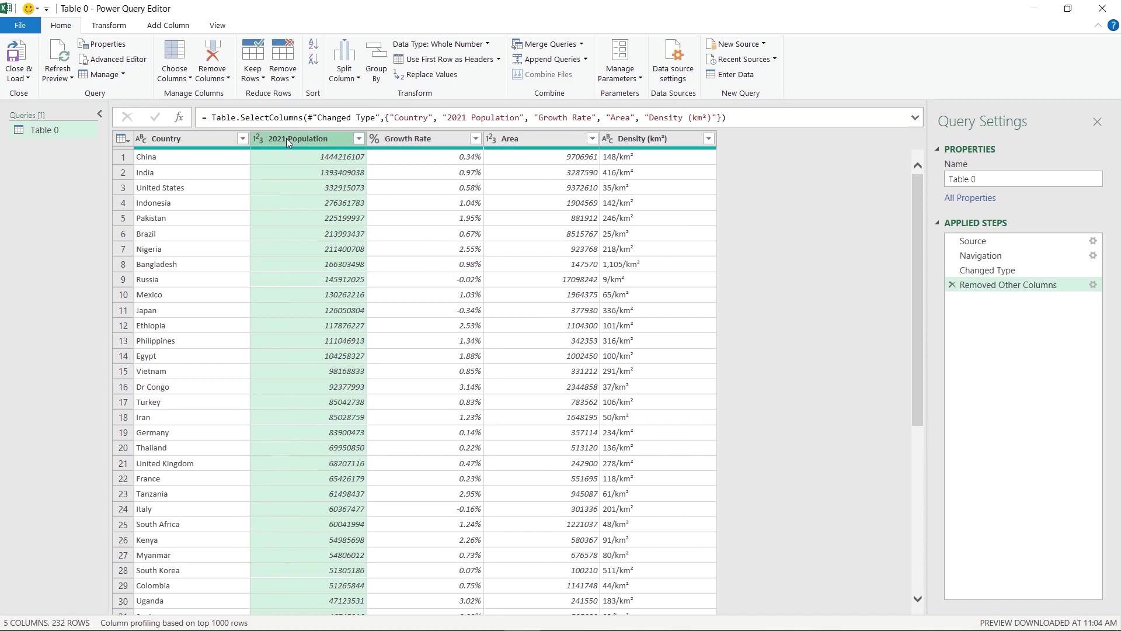
Rename the 2021 Population column to Population in the query.
{"action": "double_click", "coordinate": [286, 138]}
{"action": "left_click", "coordinate": [290, 138]}
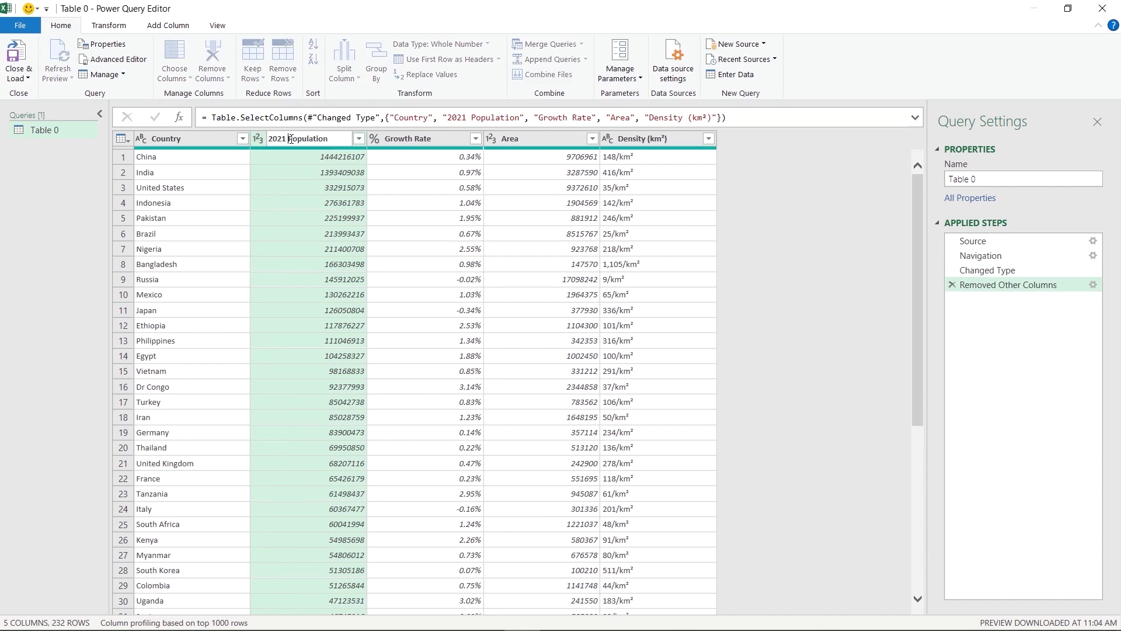
{"action": "key", "text": "BackSpace"}
{"action": "key", "text": "BackSpace"}
{"action": "key", "text": "BackSpace"}
{"action": "key", "text": "BackSpace"}
{"action": "key", "text": "BackSpace"}
{"action": "key", "text": "Return"}
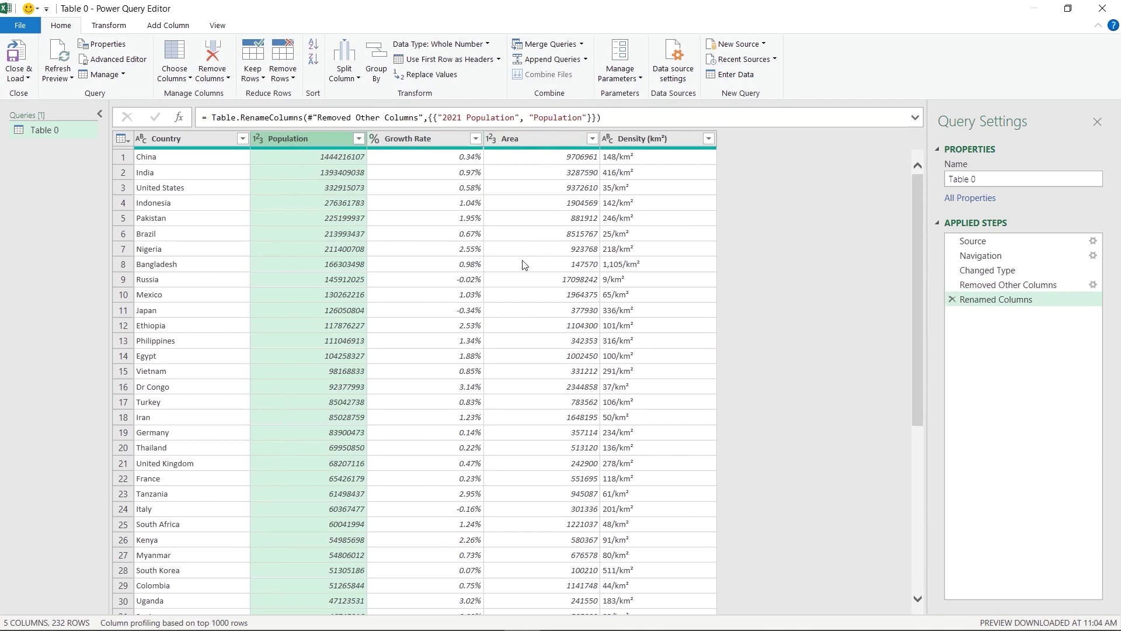
{"action": "left_click", "coordinate": [471, 159]}
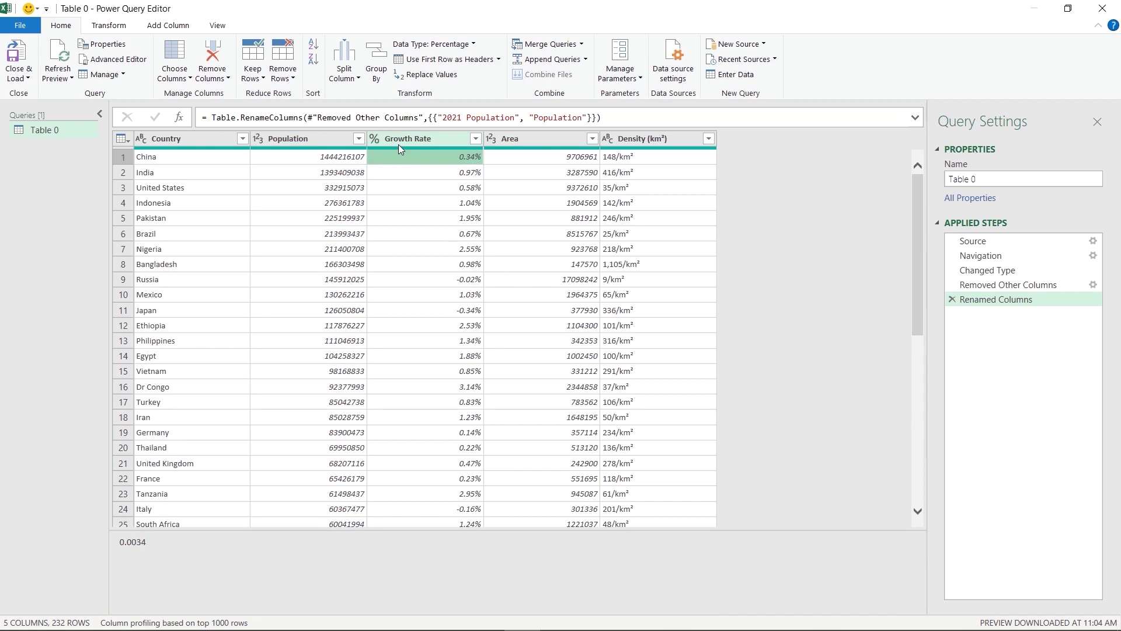
{"action": "left_click", "coordinate": [463, 252]}
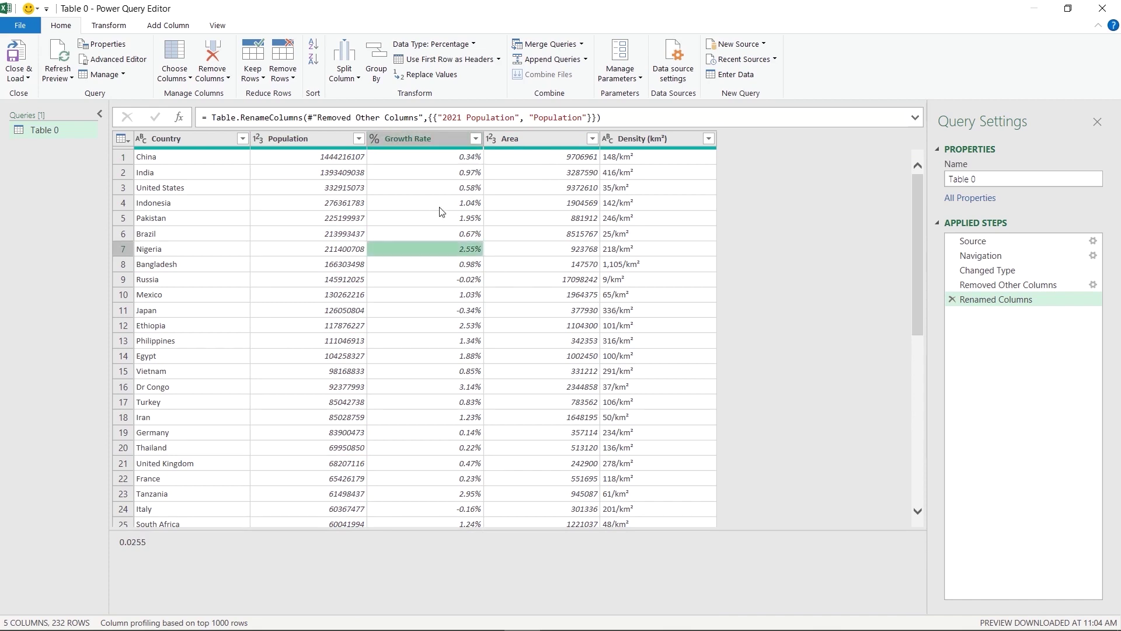
{"action": "left_click", "coordinate": [392, 142]}
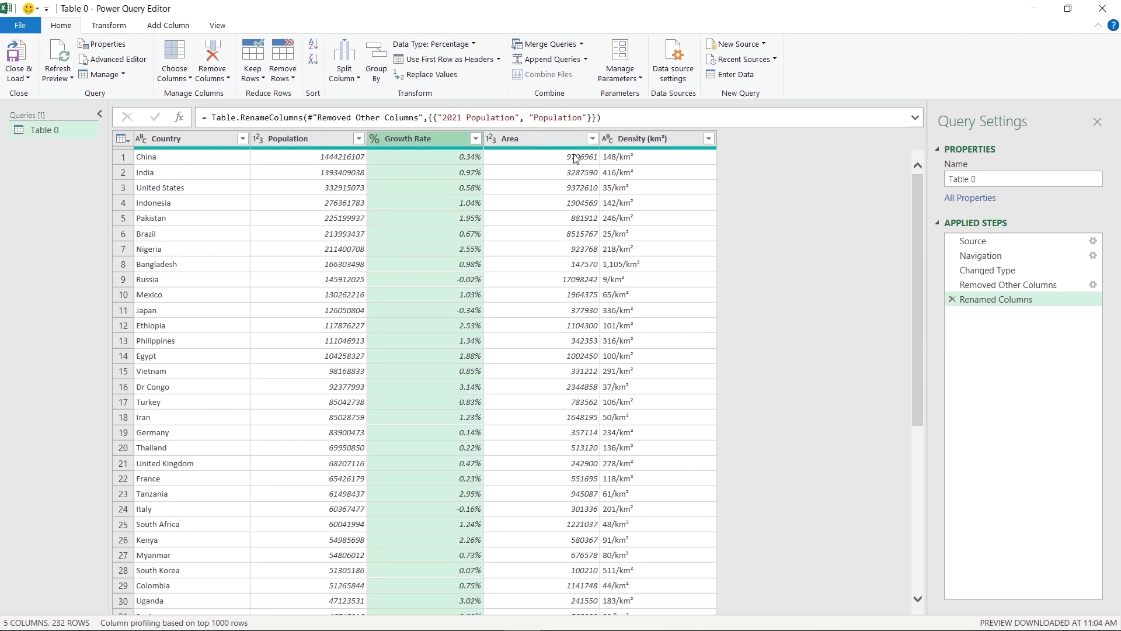
Extract the text before the "/" delimiter in the Density (km²) column.
{"action": "left_click", "coordinate": [638, 139]}
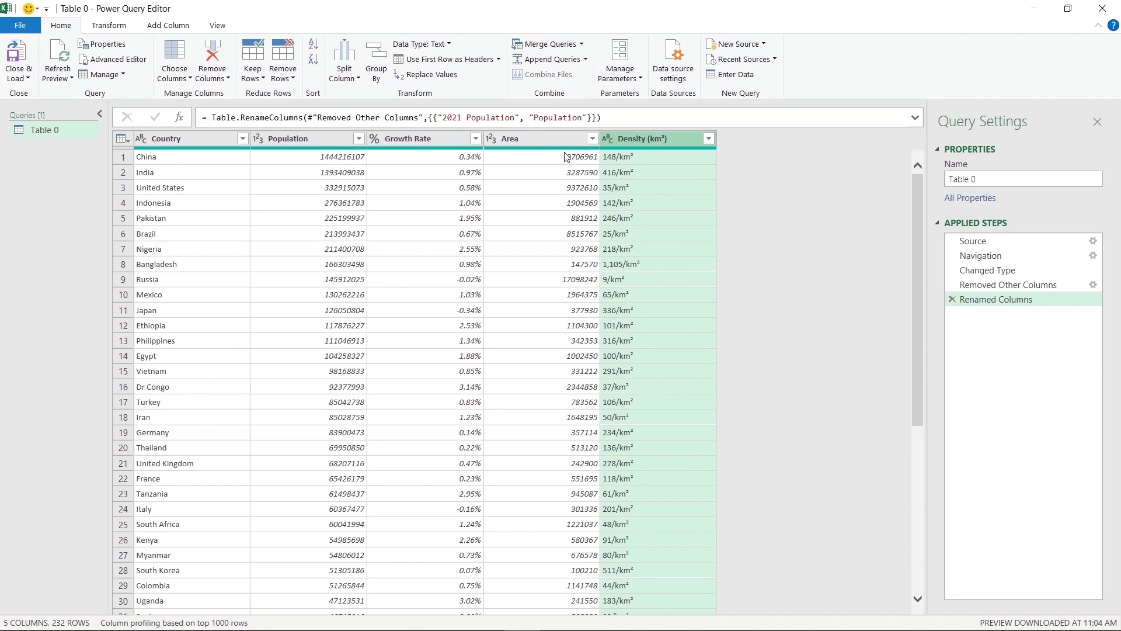
{"action": "left_click", "coordinate": [115, 30]}
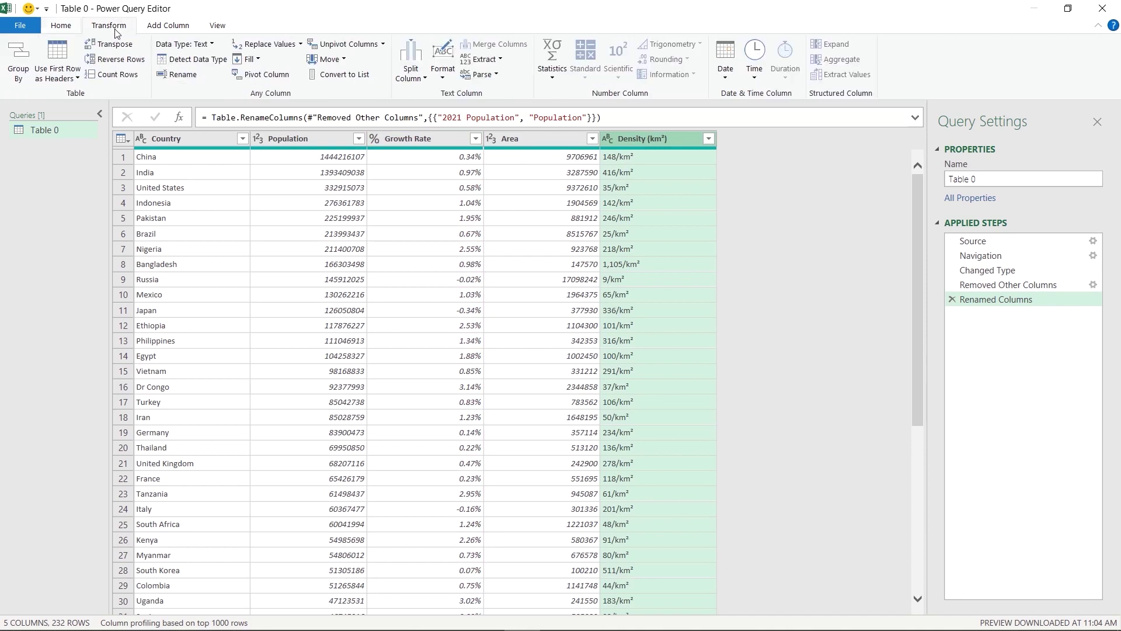
{"action": "left_click", "coordinate": [484, 59]}
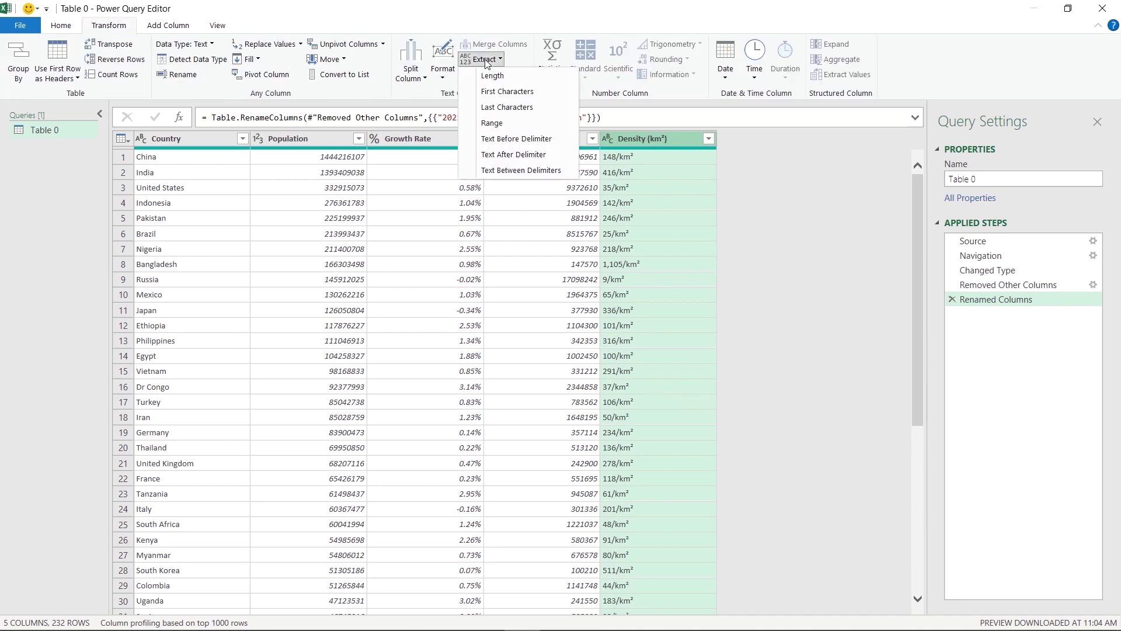
{"action": "left_click", "coordinate": [498, 141]}
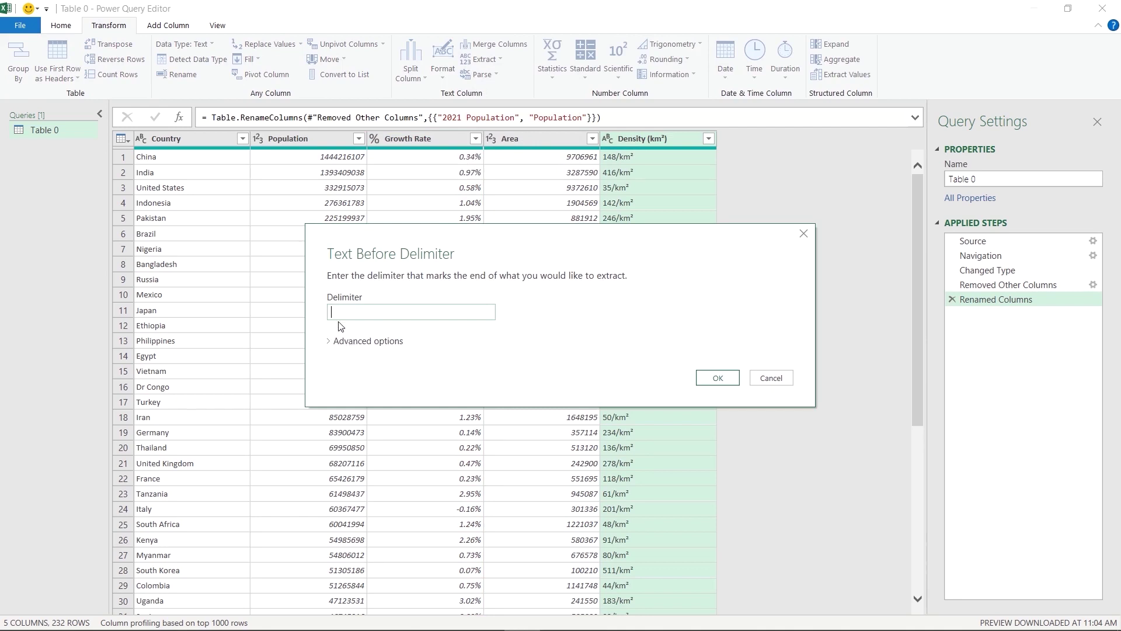
{"action": "left_click", "coordinate": [718, 378]}
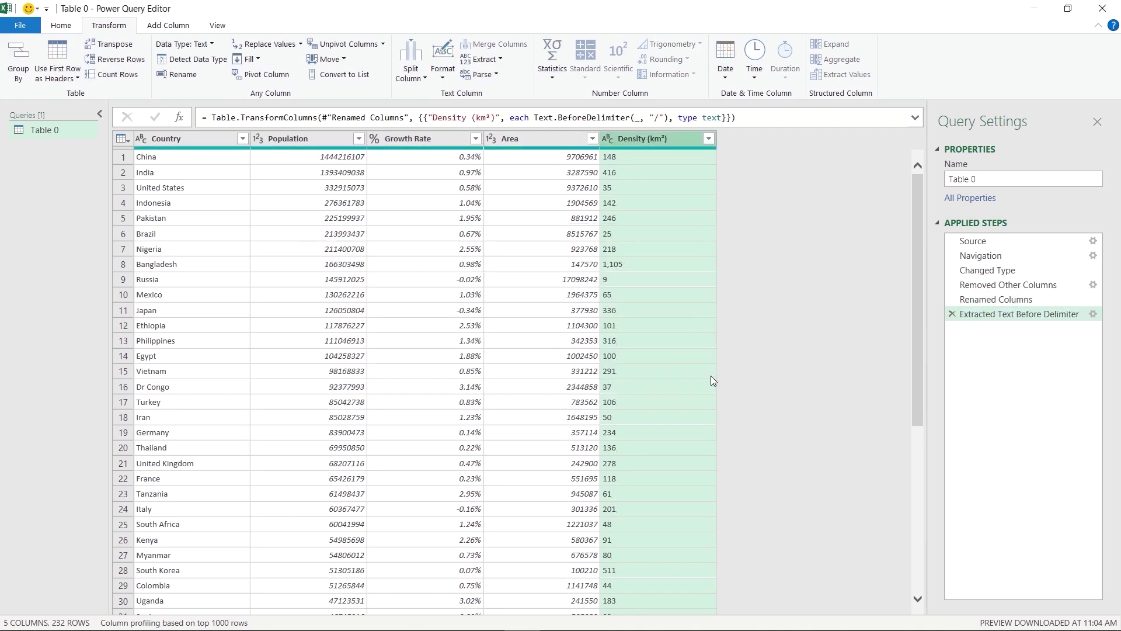
Unpivot all columns other than Density (km²) and rename the resulting Attribute column to Matrix.
{"action": "left_click", "coordinate": [384, 45]}
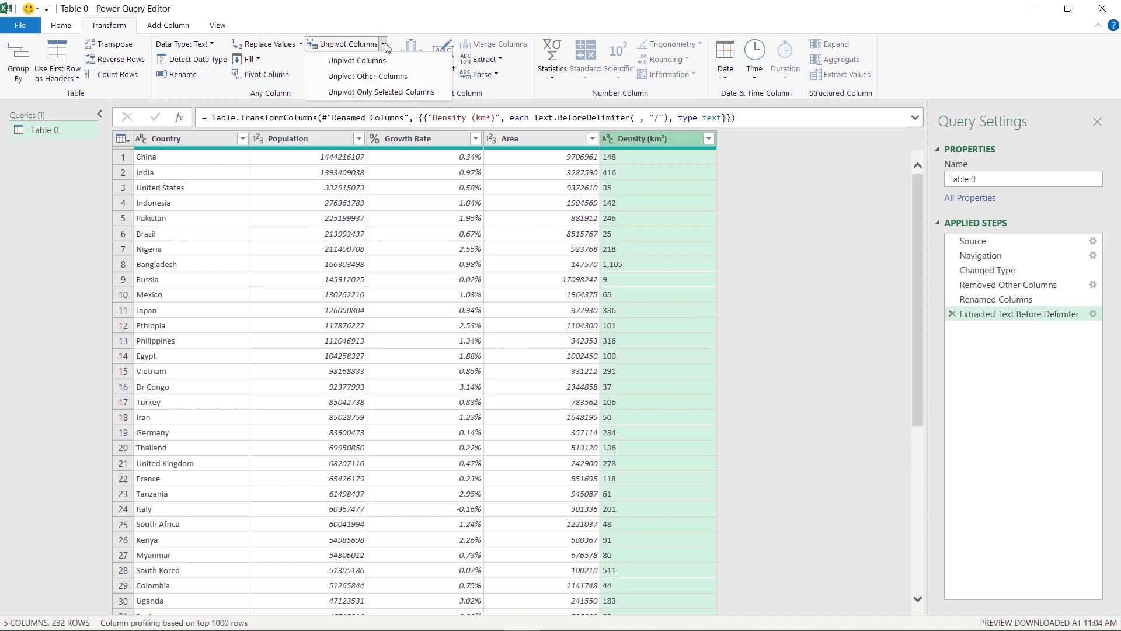
{"action": "left_click", "coordinate": [380, 78]}
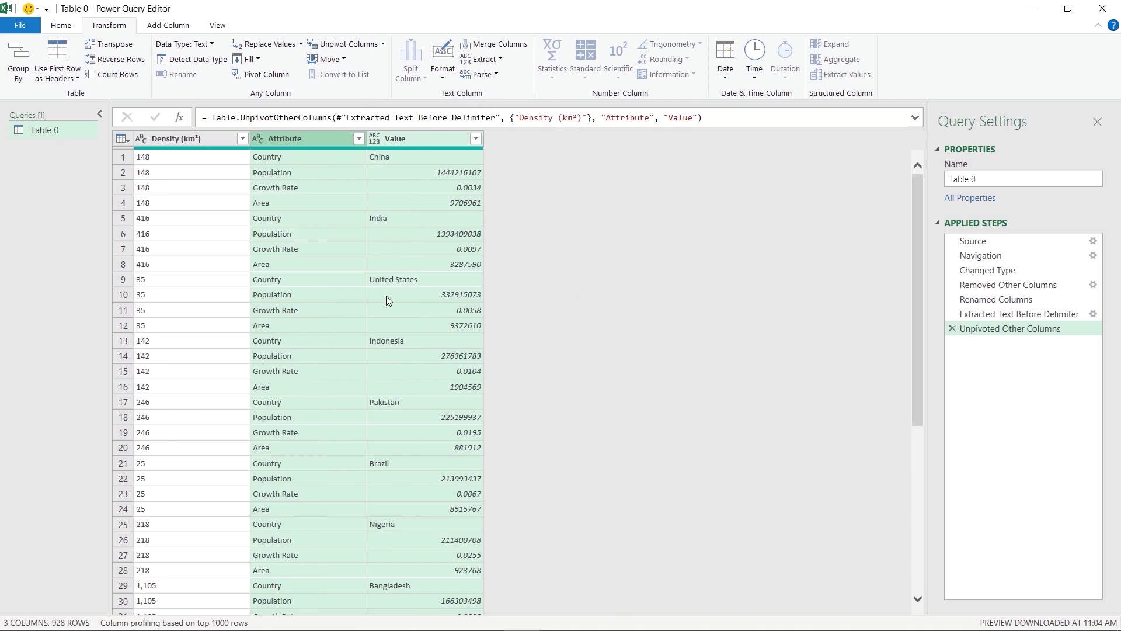
{"action": "left_click", "coordinate": [308, 140]}
{"action": "double_click", "coordinate": [305, 142]}
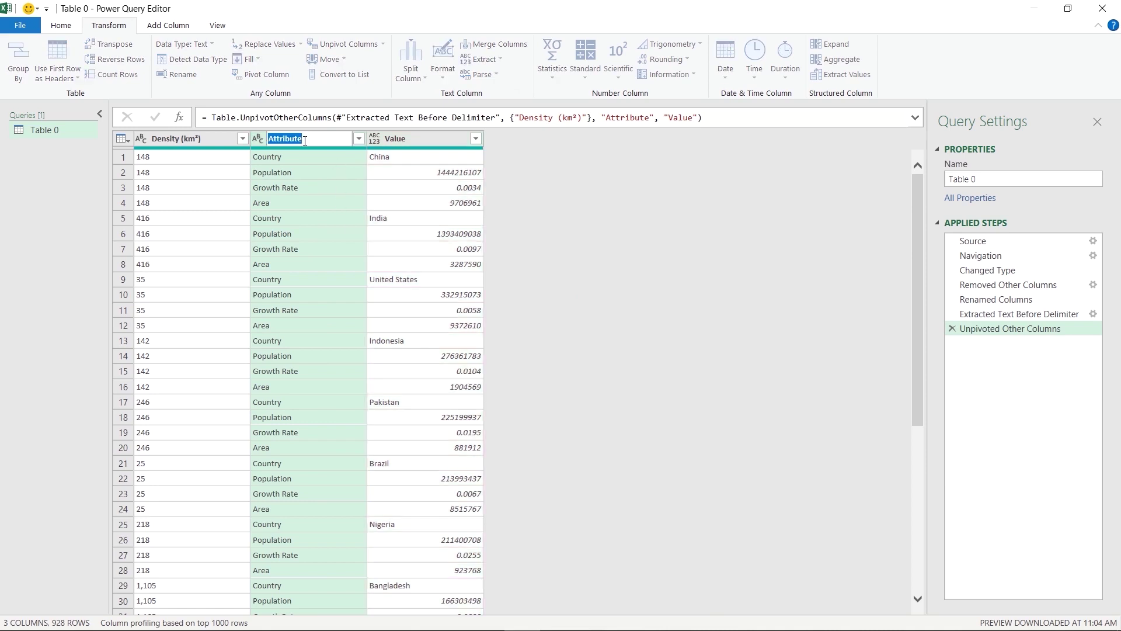
{"action": "key", "text": "BackSpace"}
{"action": "key", "text": "Return"}
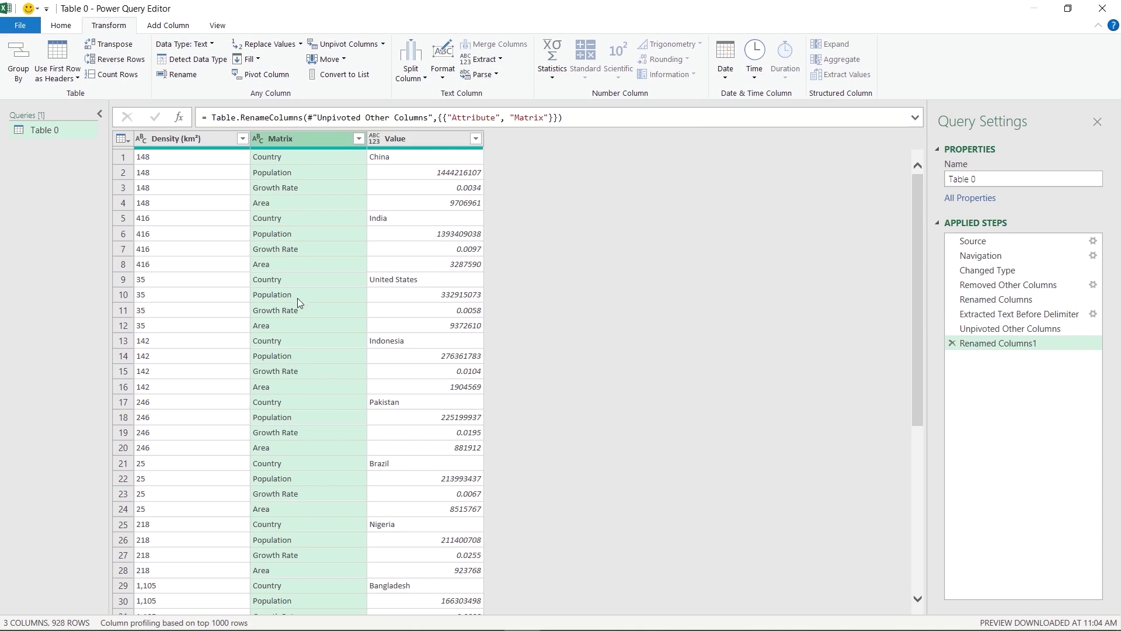
{"action": "scroll", "coordinate": [303, 324], "scroll_direction": "down", "scroll_amount": 3}
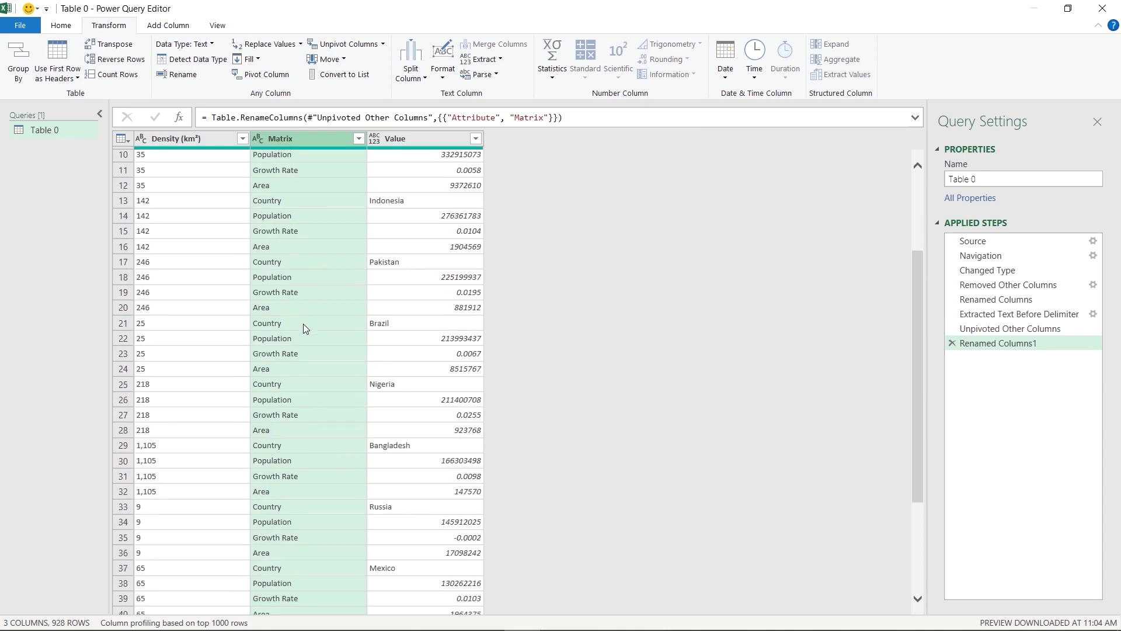
{"action": "scroll", "coordinate": [303, 324], "scroll_direction": "up", "scroll_amount": 3}
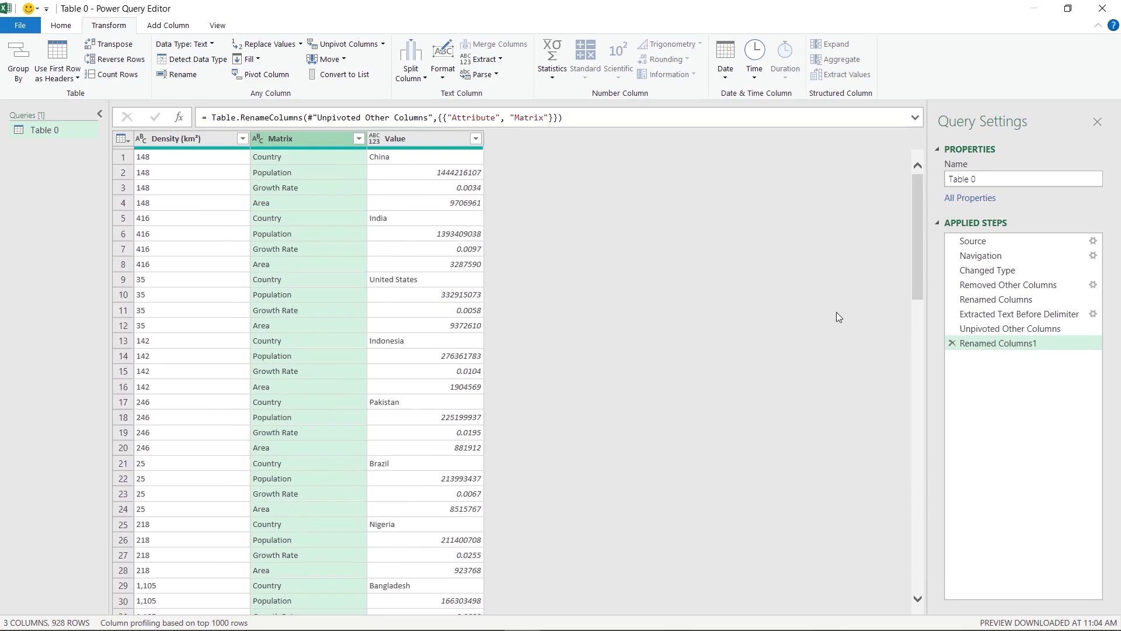
Delete the Renamed Columns1 and Unpivoted Other Columns steps from the query's applied steps.
{"action": "right_click", "coordinate": [975, 346]}
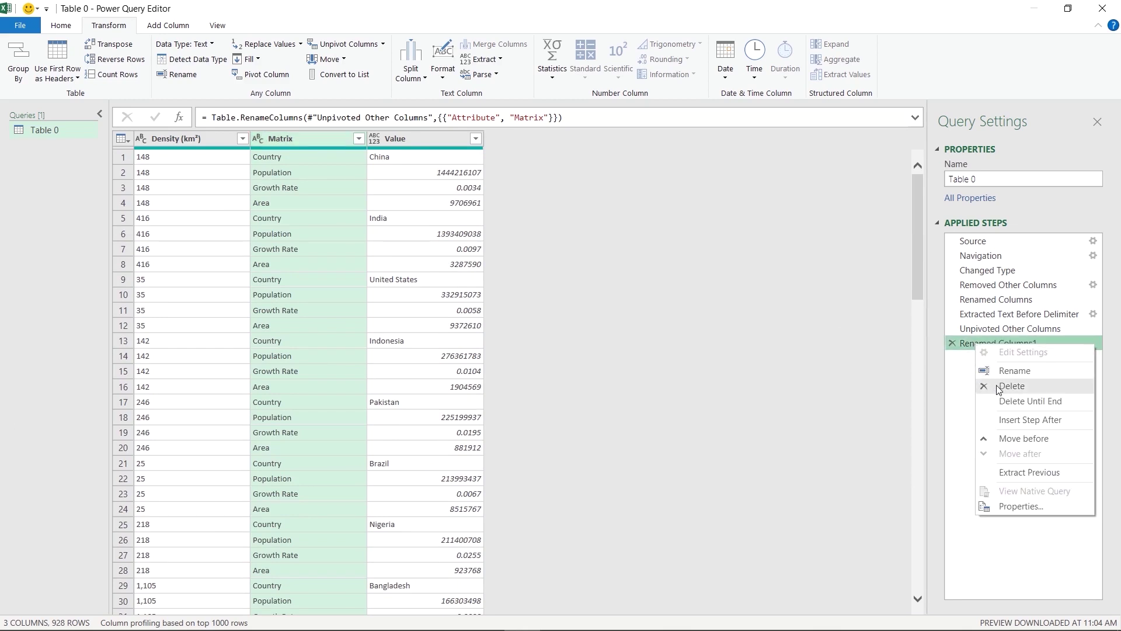
{"action": "left_click", "coordinate": [999, 388]}
{"action": "right_click", "coordinate": [986, 331]}
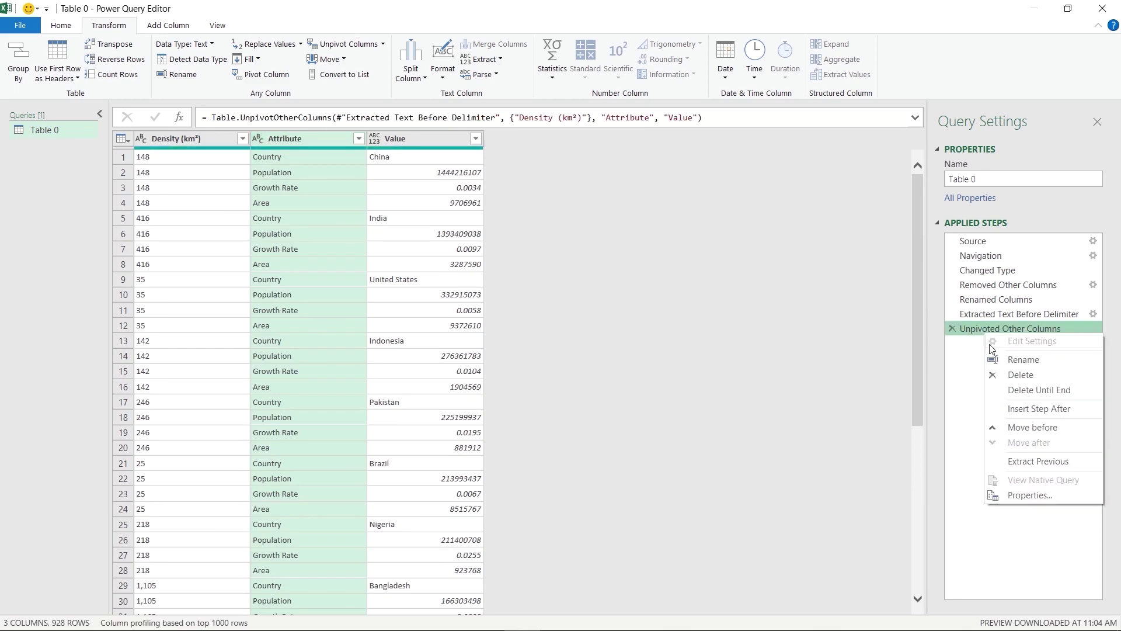
{"action": "left_click", "coordinate": [1012, 377]}
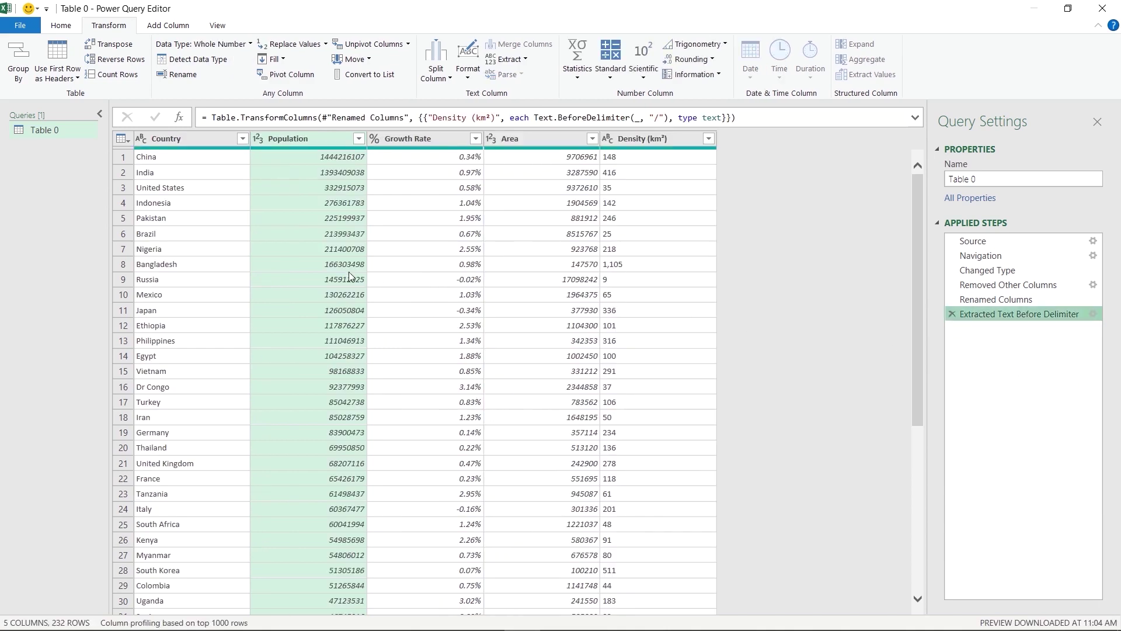
Unpivot all columns other than Country into attribute and value pairs, and look through the resulting rows.
{"action": "left_click", "coordinate": [280, 231]}
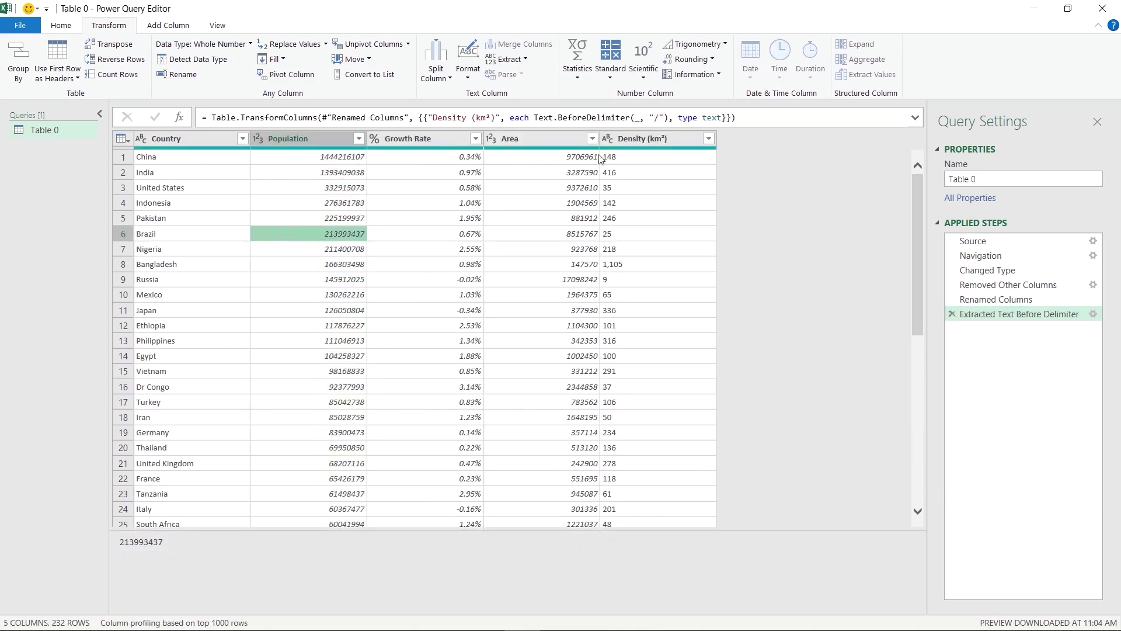
{"action": "left_click", "coordinate": [161, 142]}
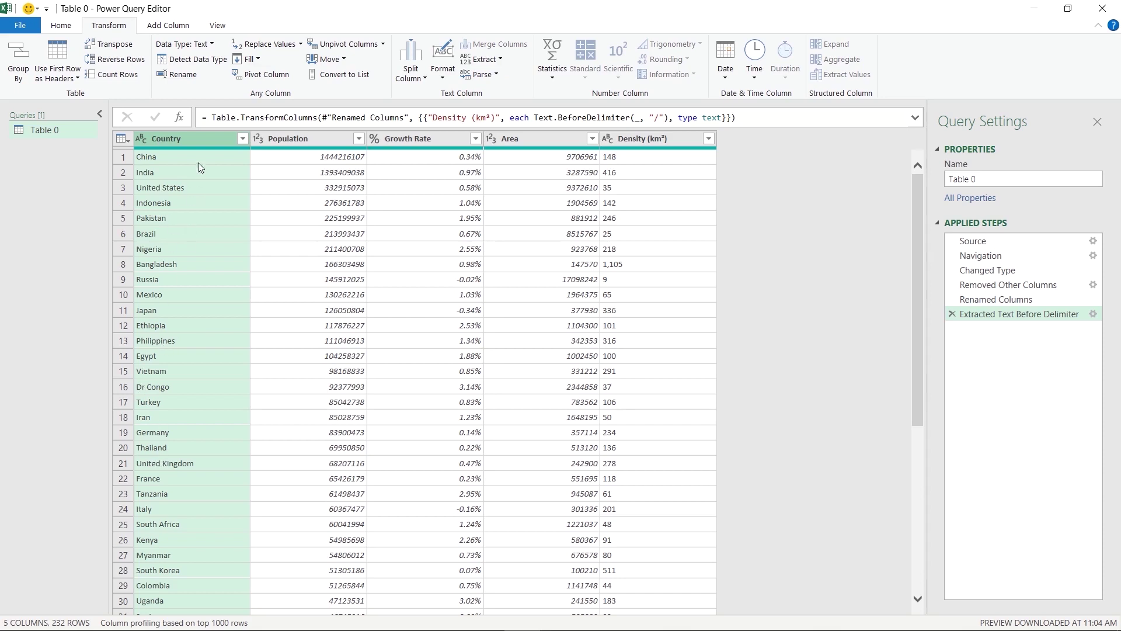
{"action": "left_click", "coordinate": [382, 44]}
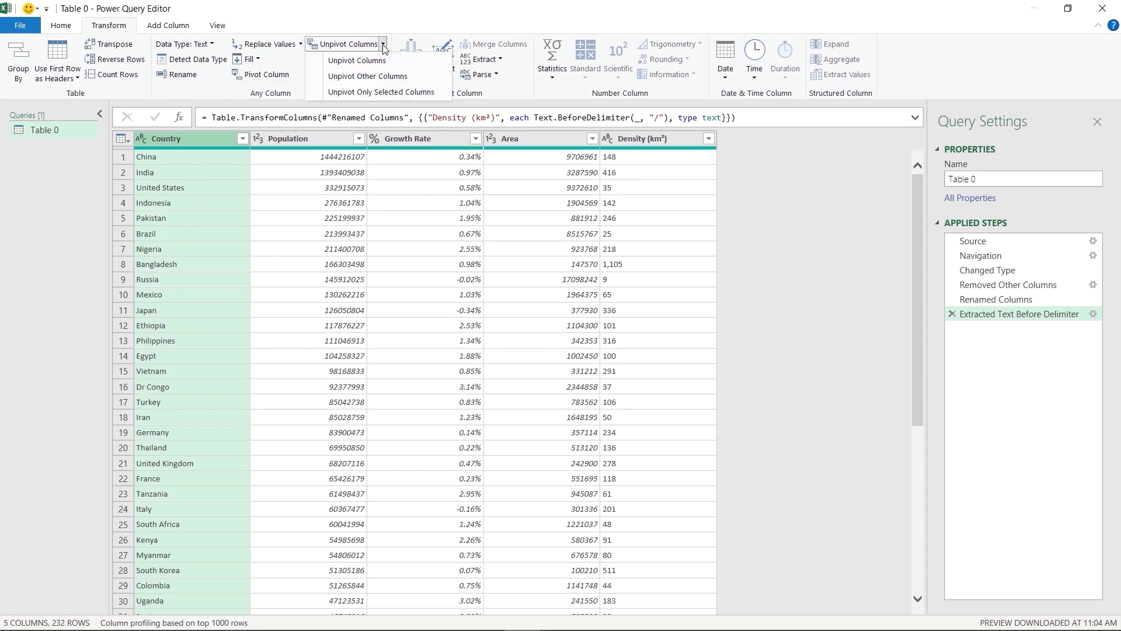
{"action": "left_click", "coordinate": [374, 77]}
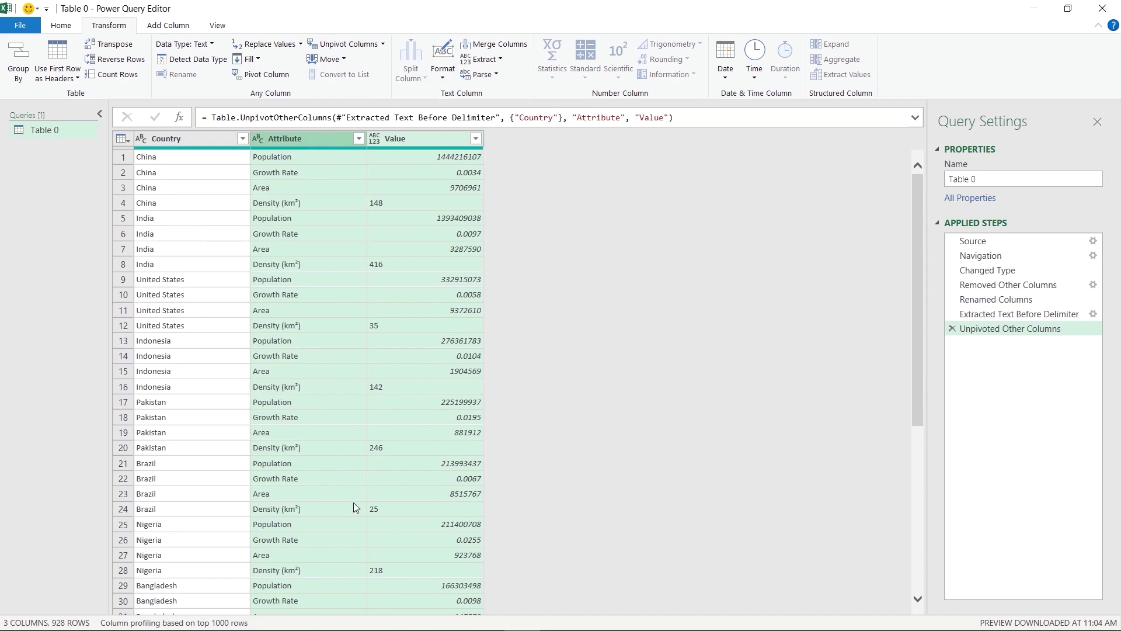
{"action": "scroll", "coordinate": [356, 507], "scroll_direction": "down", "scroll_amount": 7}
{"action": "scroll", "coordinate": [356, 507], "scroll_direction": "up", "scroll_amount": 5}
{"action": "scroll", "coordinate": [353, 506], "scroll_direction": "down", "scroll_amount": 10}
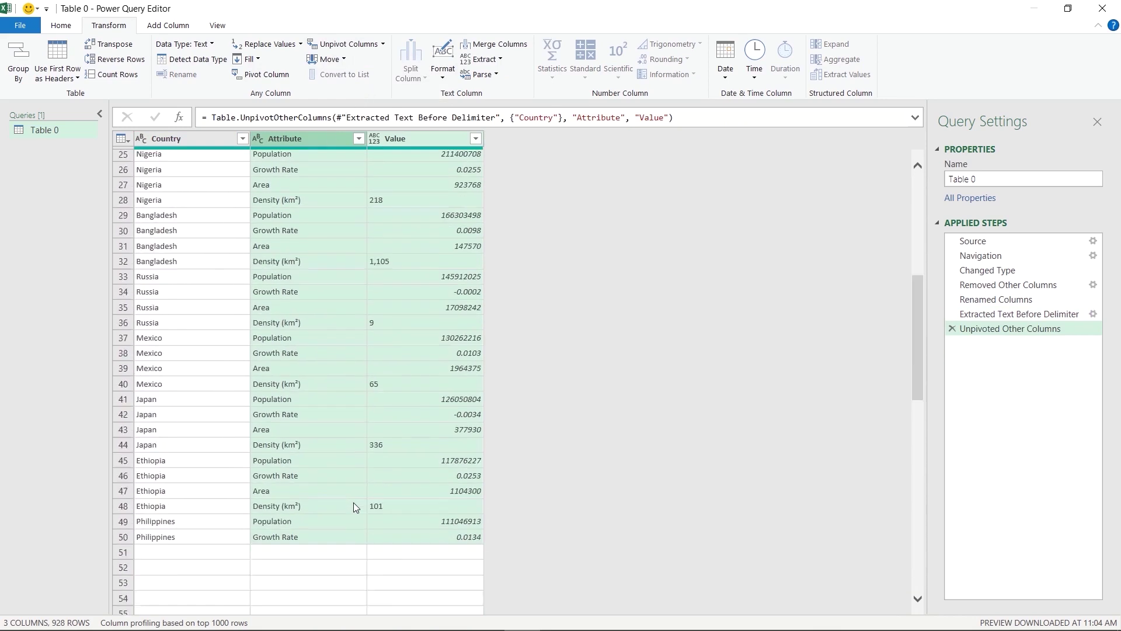
{"action": "scroll", "coordinate": [354, 506], "scroll_direction": "up", "scroll_amount": 12}
{"action": "scroll", "coordinate": [354, 508], "scroll_direction": "up", "scroll_amount": 2}
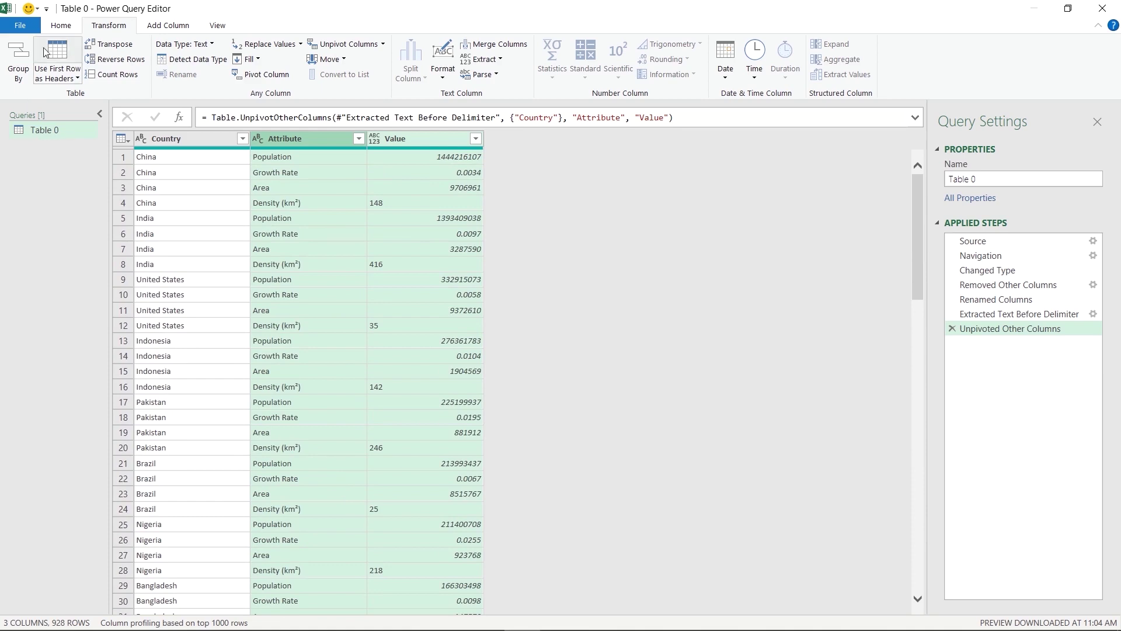
Close the query editor and load the unpivoted Table 0 query into the Excel workbook.
{"action": "left_click", "coordinate": [61, 25]}
{"action": "left_click", "coordinate": [17, 82]}
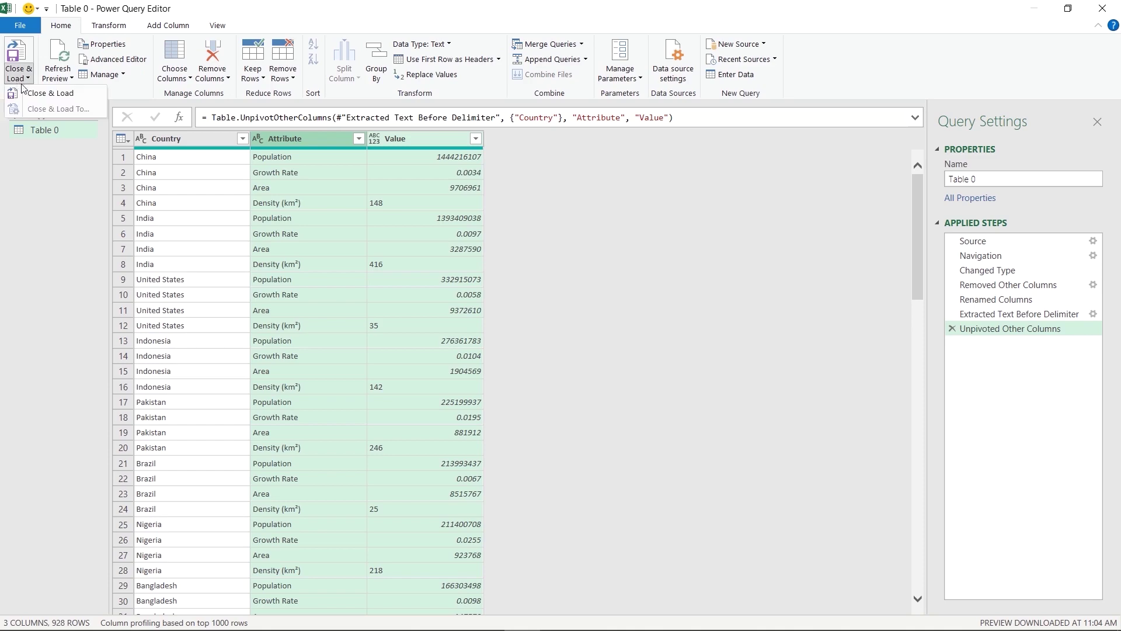
{"action": "left_click", "coordinate": [28, 91]}
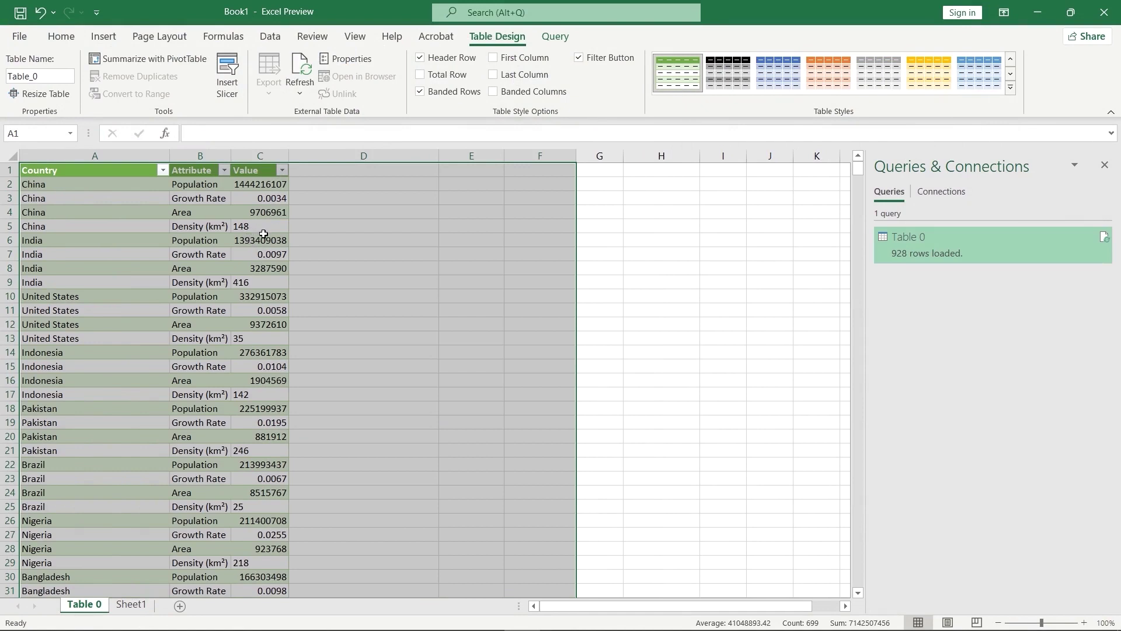
{"action": "scroll", "coordinate": [273, 351], "scroll_direction": "down", "scroll_amount": 5}
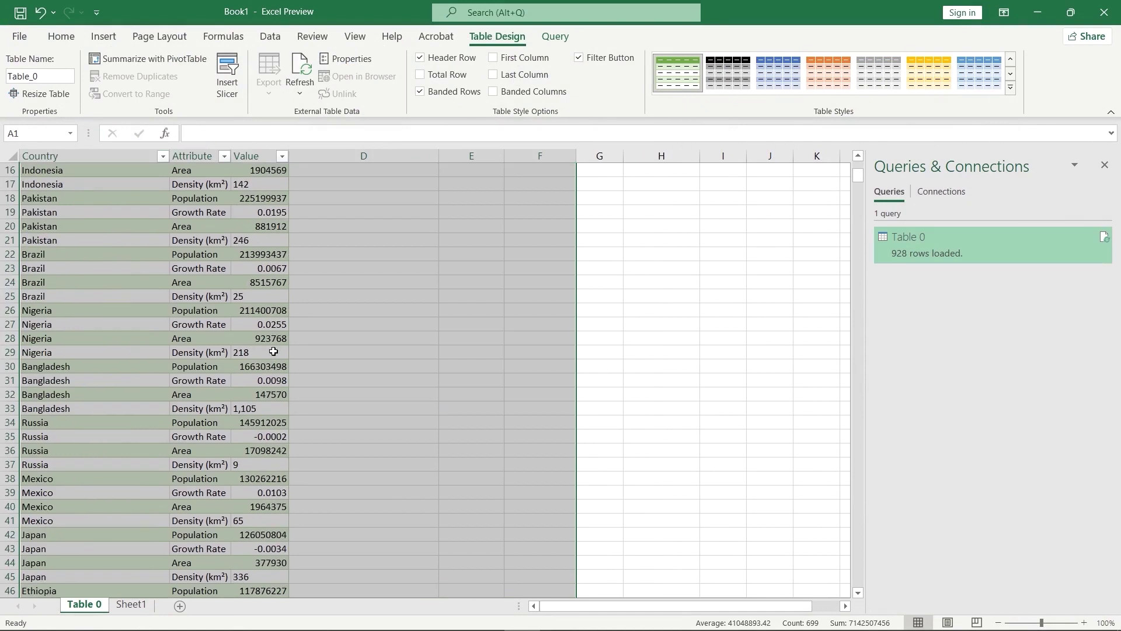
{"action": "scroll", "coordinate": [273, 351], "scroll_direction": "up", "scroll_amount": 3}
{"action": "scroll", "coordinate": [274, 351], "scroll_direction": "up", "scroll_amount": 2}
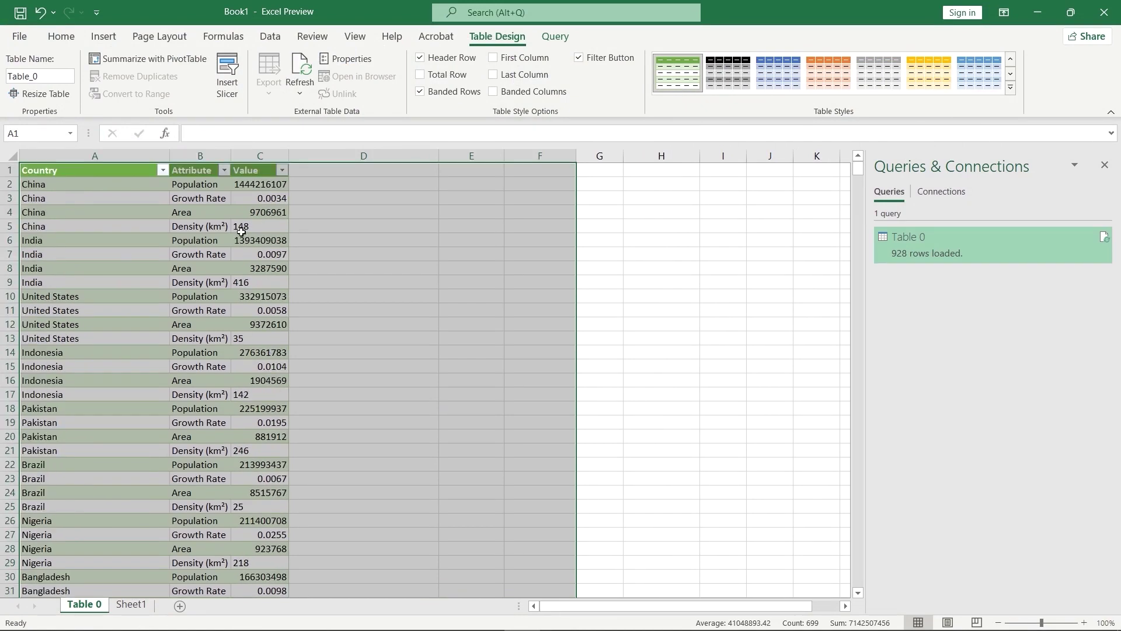
Change the Attribute header in cell B1 of the loaded table to Matrx.
{"action": "left_click", "coordinate": [191, 173]}
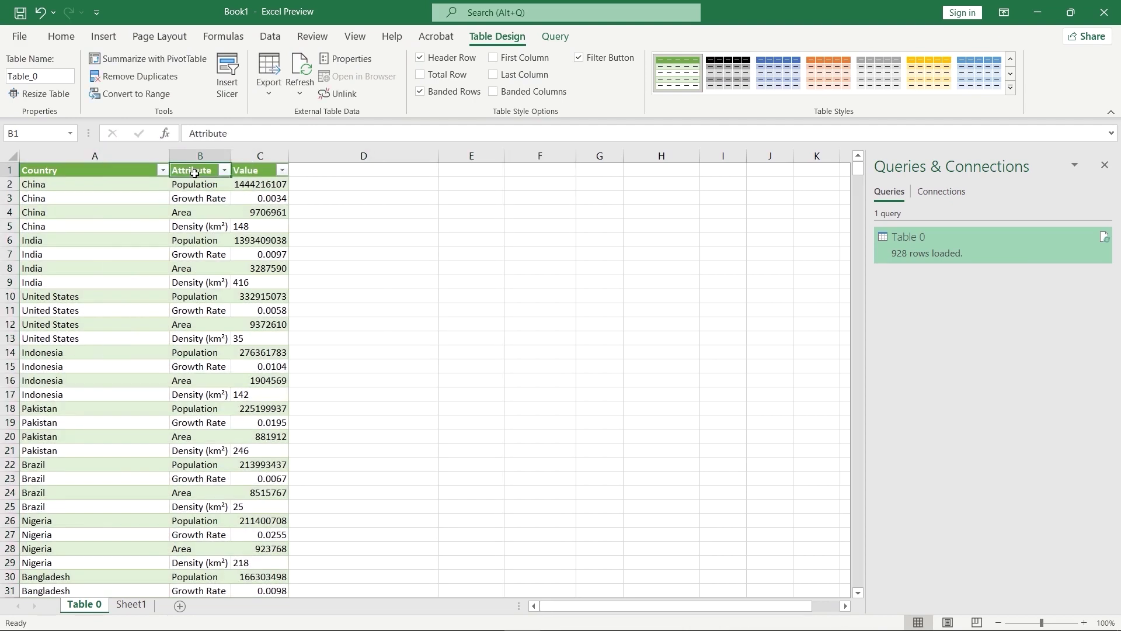
{"action": "double_click", "coordinate": [194, 173]}
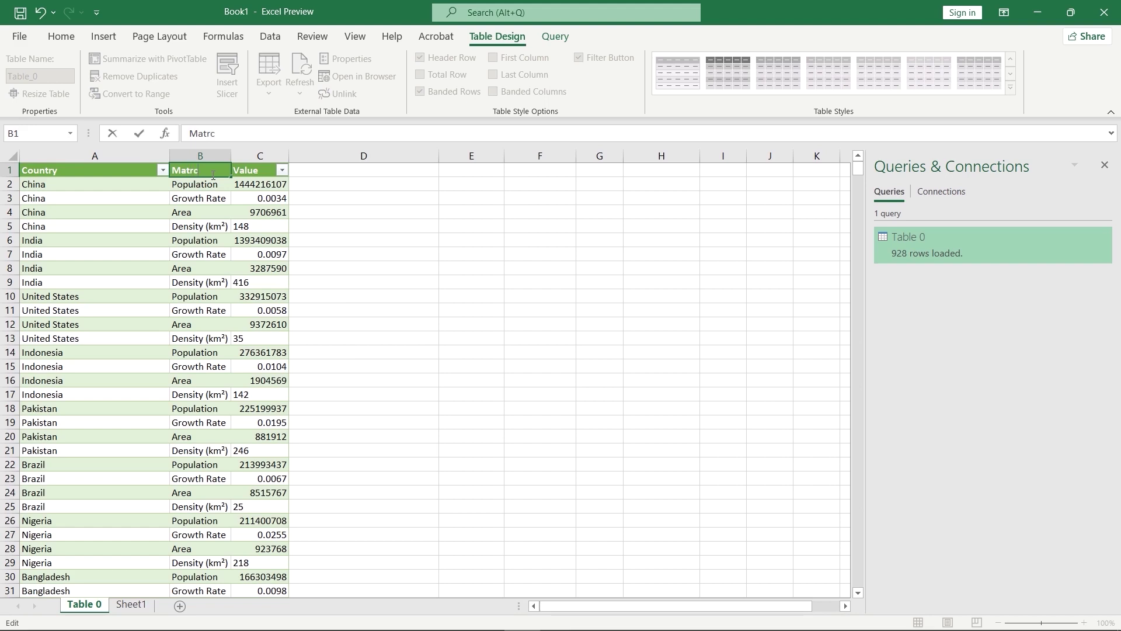
{"action": "key", "text": "Return"}
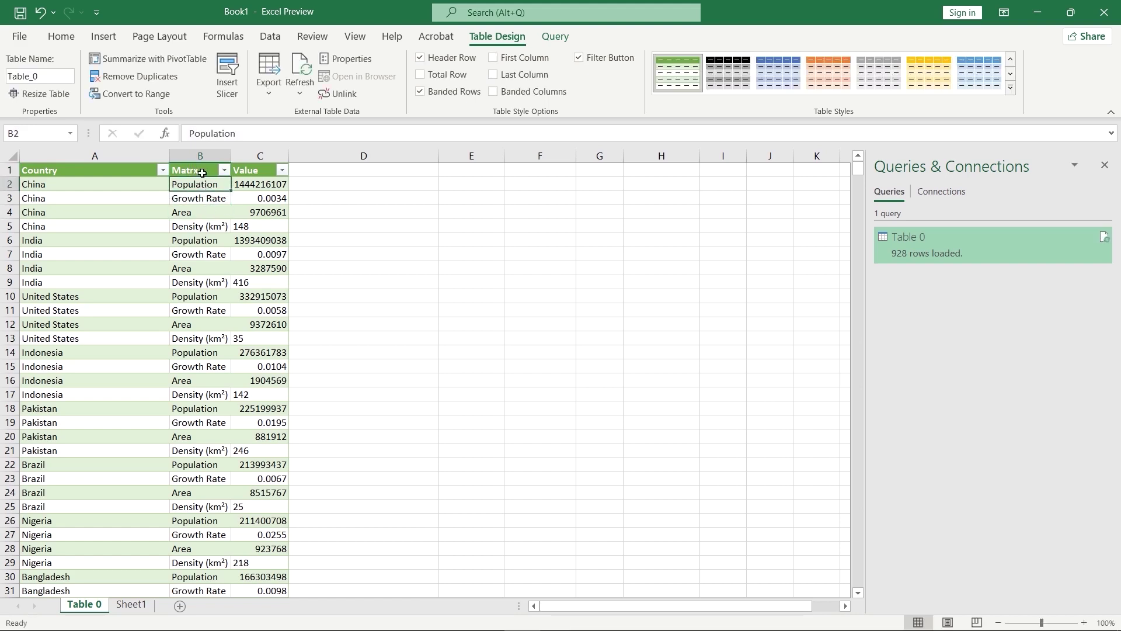
{"action": "left_click", "coordinate": [202, 173]}
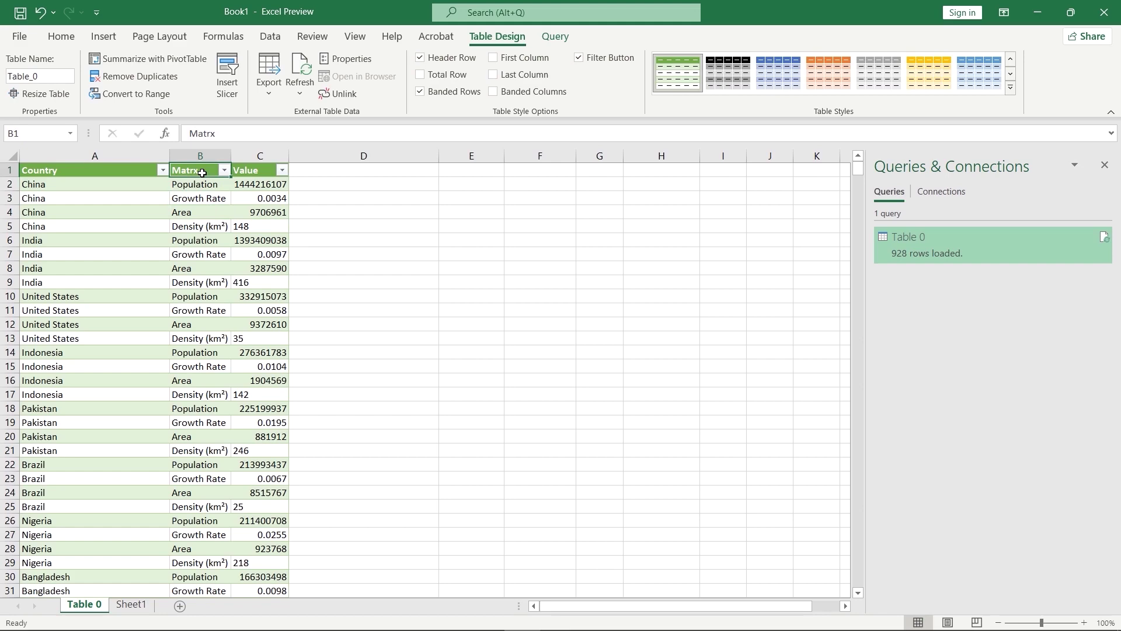
Save the workbook as World Populaton.xlsx in the Excell Map folder of My Drive, replacing the existing file.
{"action": "left_click", "coordinate": [20, 13]}
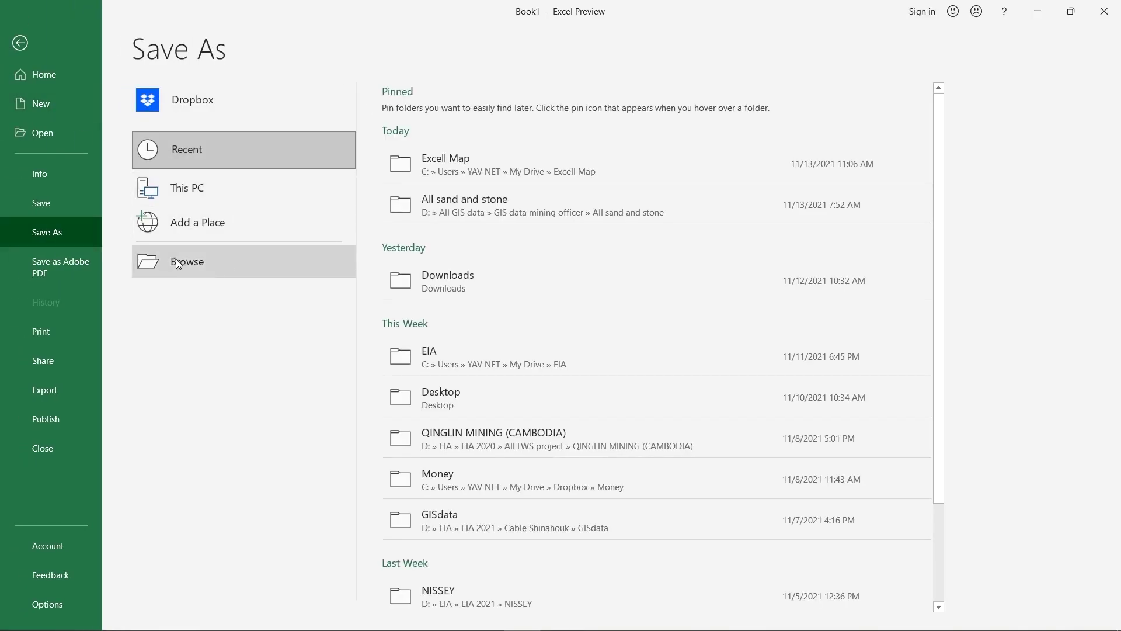
{"action": "left_click", "coordinate": [178, 263]}
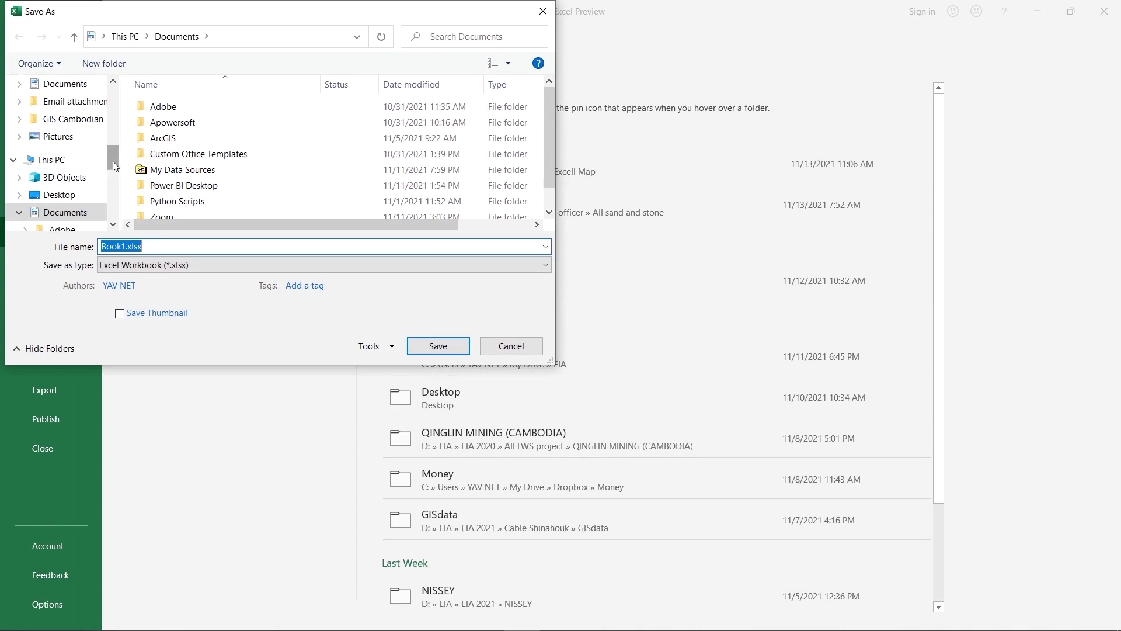
{"action": "left_click_drag", "start_coordinate": [113, 161], "coordinate": [109, 120]}
{"action": "left_click", "coordinate": [59, 84]}
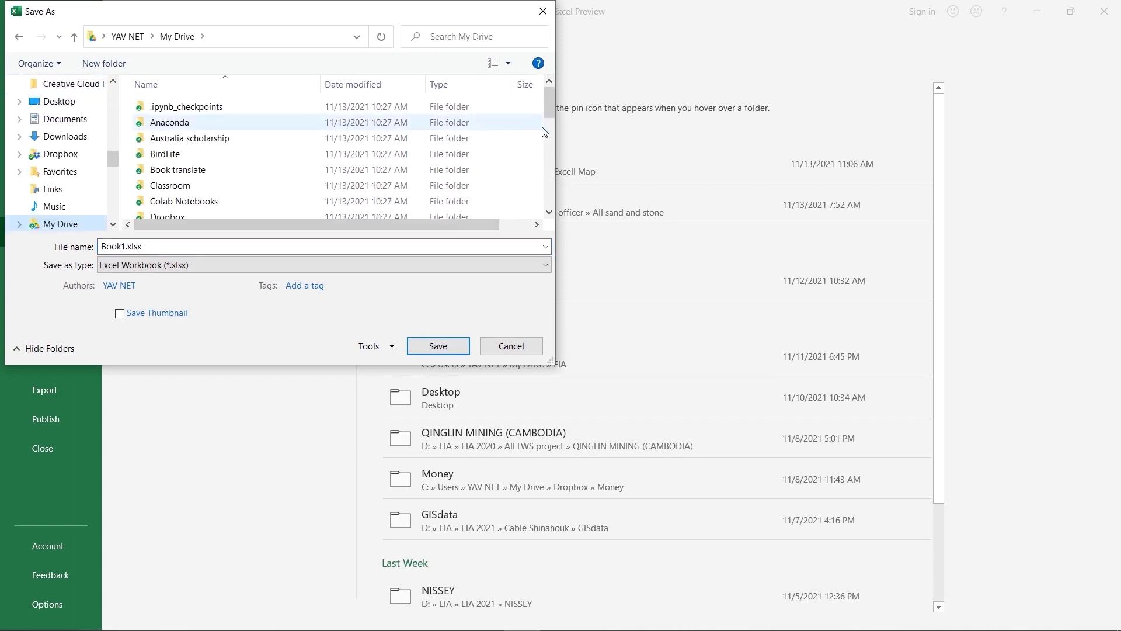
{"action": "left_click_drag", "start_coordinate": [548, 113], "coordinate": [551, 128]}
{"action": "scroll", "coordinate": [210, 175], "scroll_direction": "down", "scroll_amount": 1}
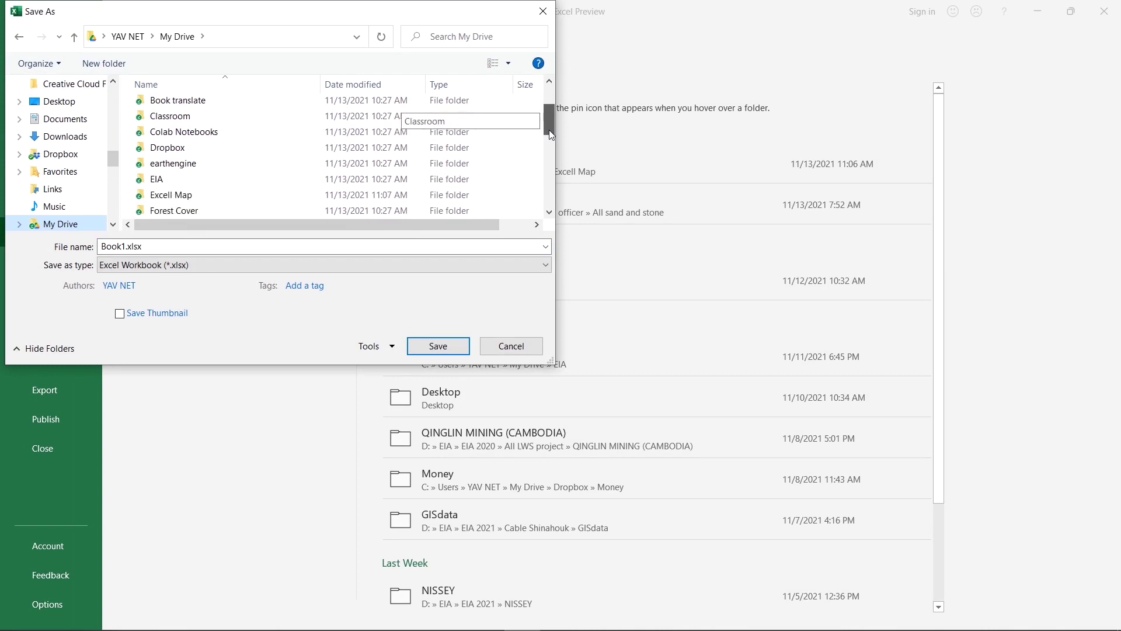
{"action": "double_click", "coordinate": [207, 177]}
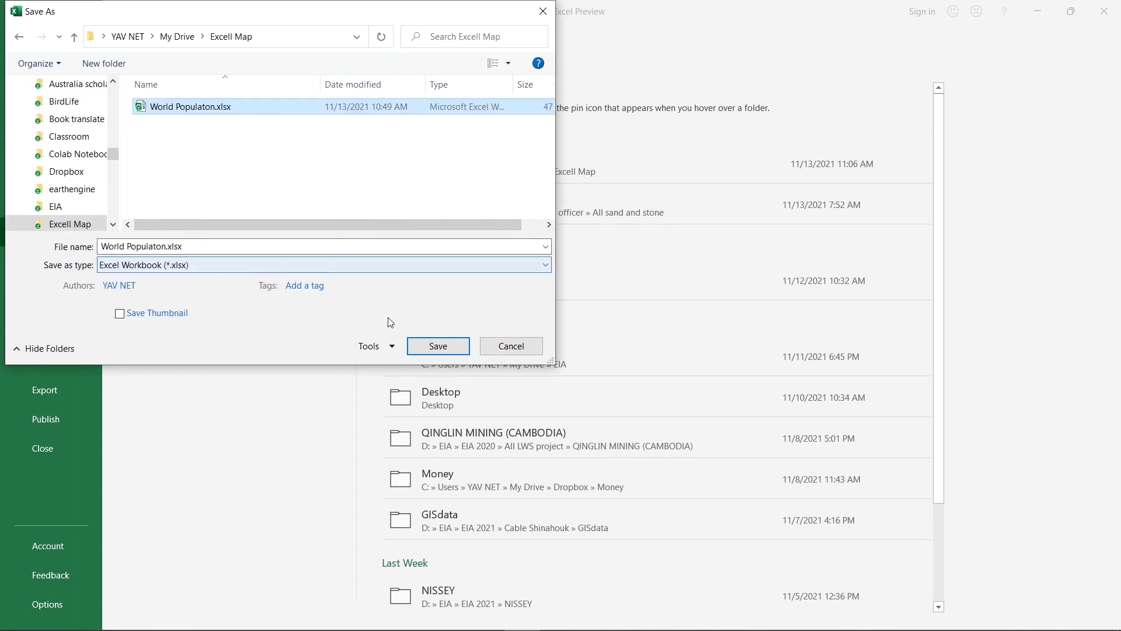
{"action": "left_click", "coordinate": [428, 347]}
{"action": "left_click", "coordinate": [596, 337]}
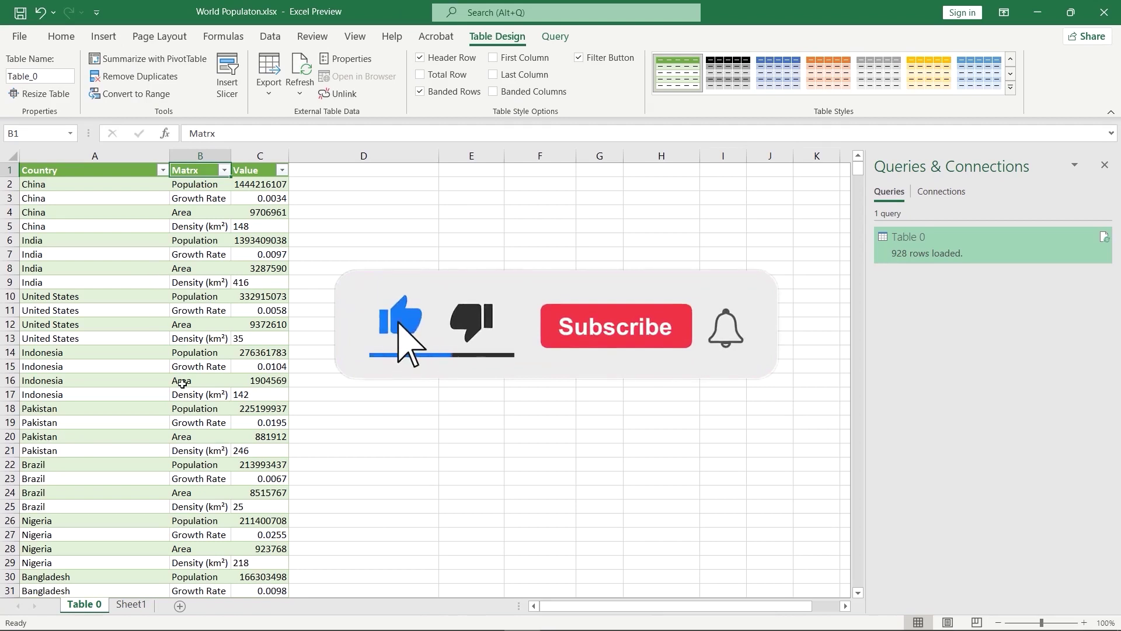
Insert a filled map chart from the loaded country table.
{"action": "left_click", "coordinate": [92, 39]}
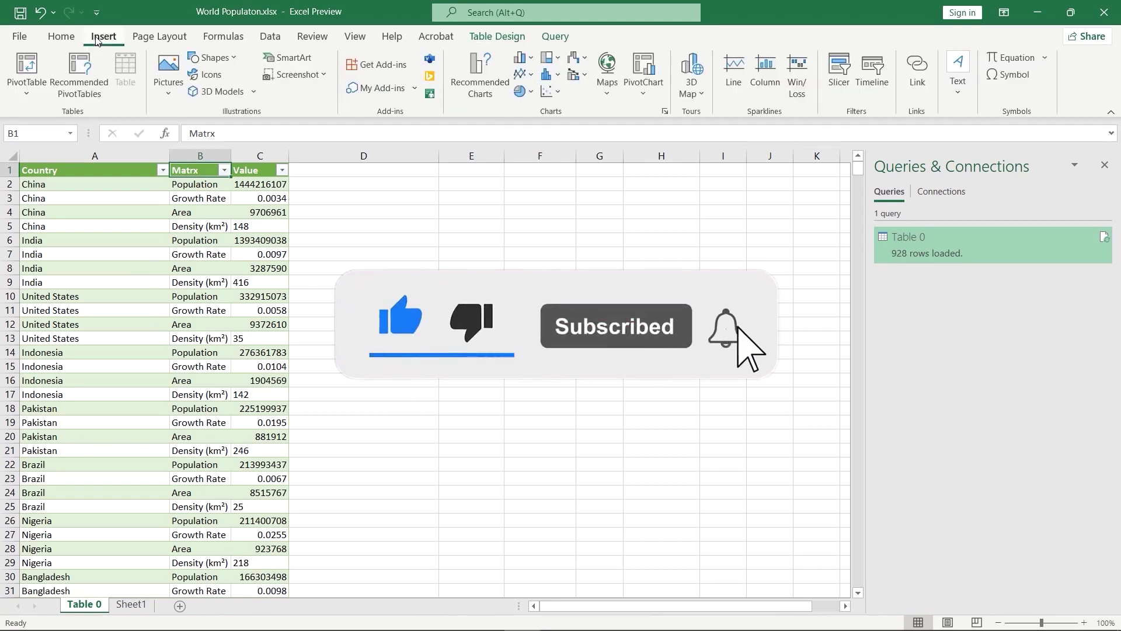
{"action": "left_click", "coordinate": [608, 92]}
{"action": "left_click", "coordinate": [615, 147]}
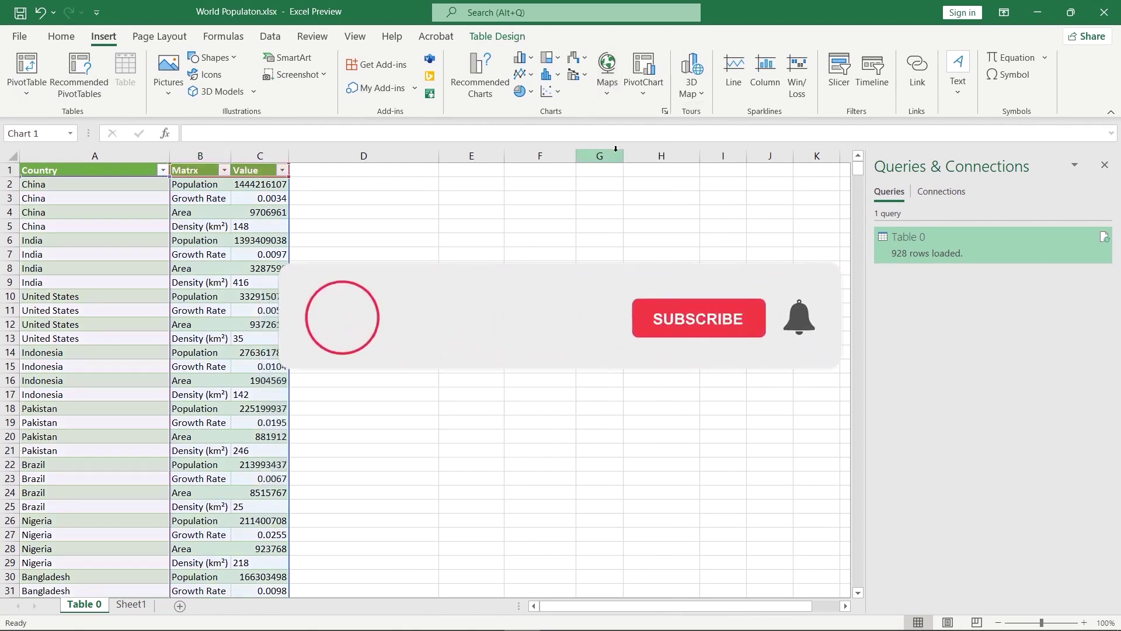
Rename the Table 0 sheet as data and Sheet1 as Map.
{"action": "double_click", "coordinate": [92, 607]}
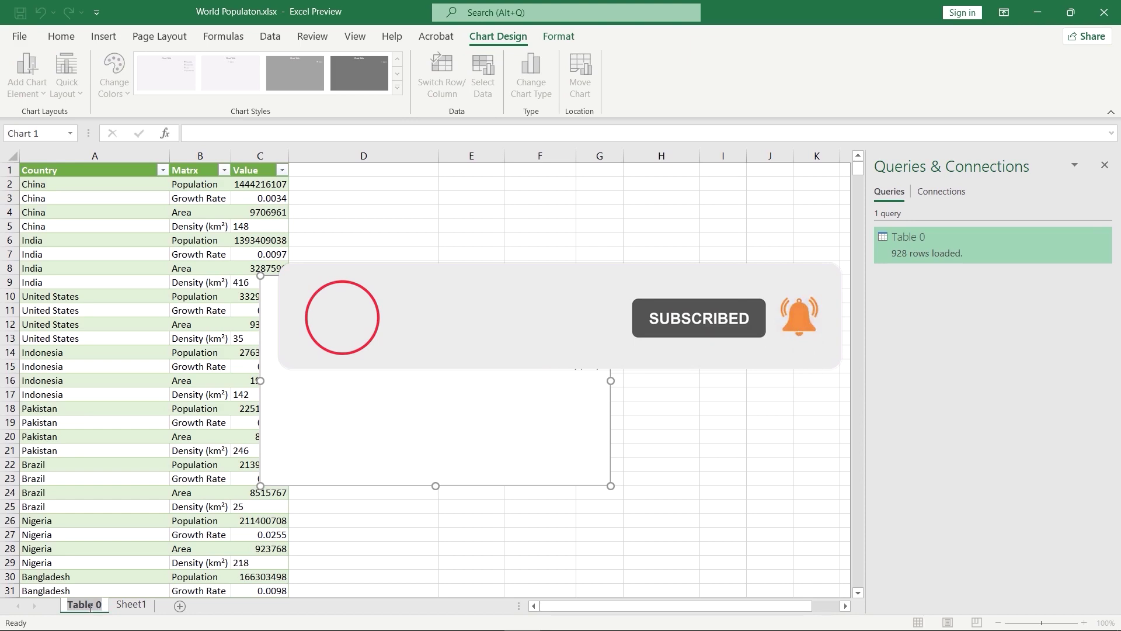
{"action": "type", "text": "Tab"}
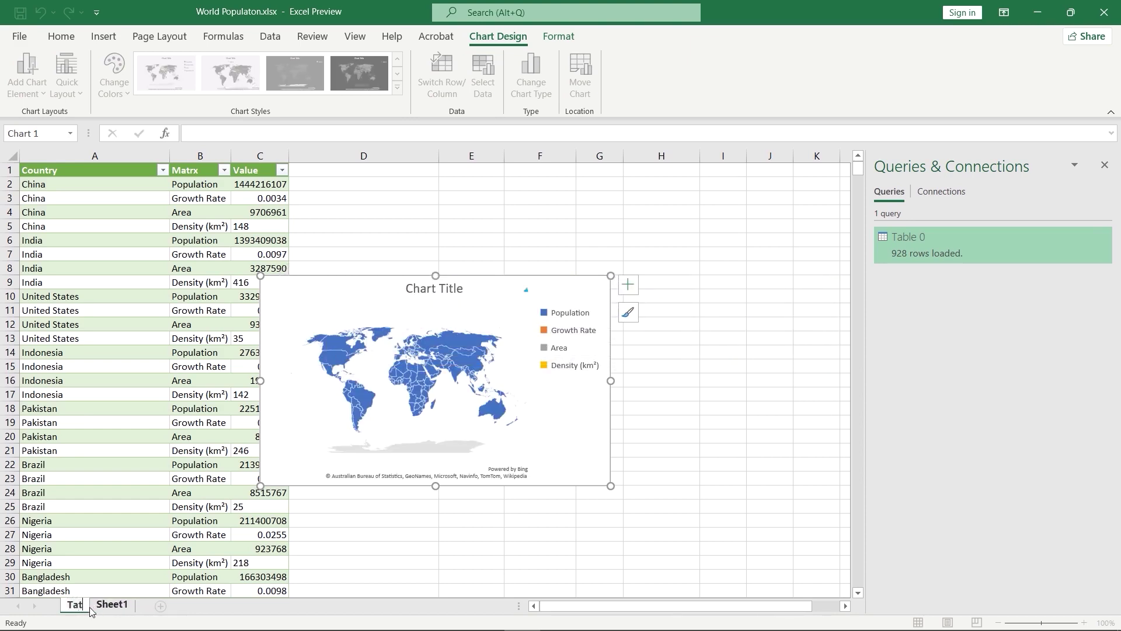
{"action": "type", "text": "a"}
{"action": "key", "text": "BackSpace"}
{"action": "key", "text": "BackSpace"}
{"action": "key", "text": "BackSpace"}
{"action": "key", "text": "BackSpace"}
{"action": "type", "text": "t"}
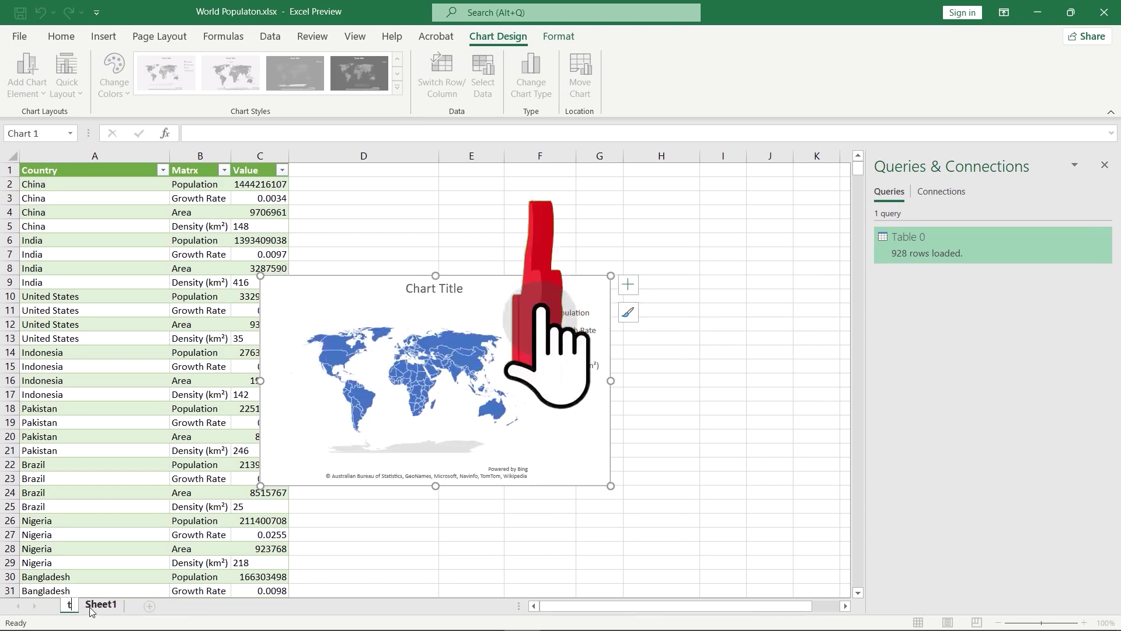
{"action": "type", "text": "ata"}
{"action": "key", "text": "Return"}
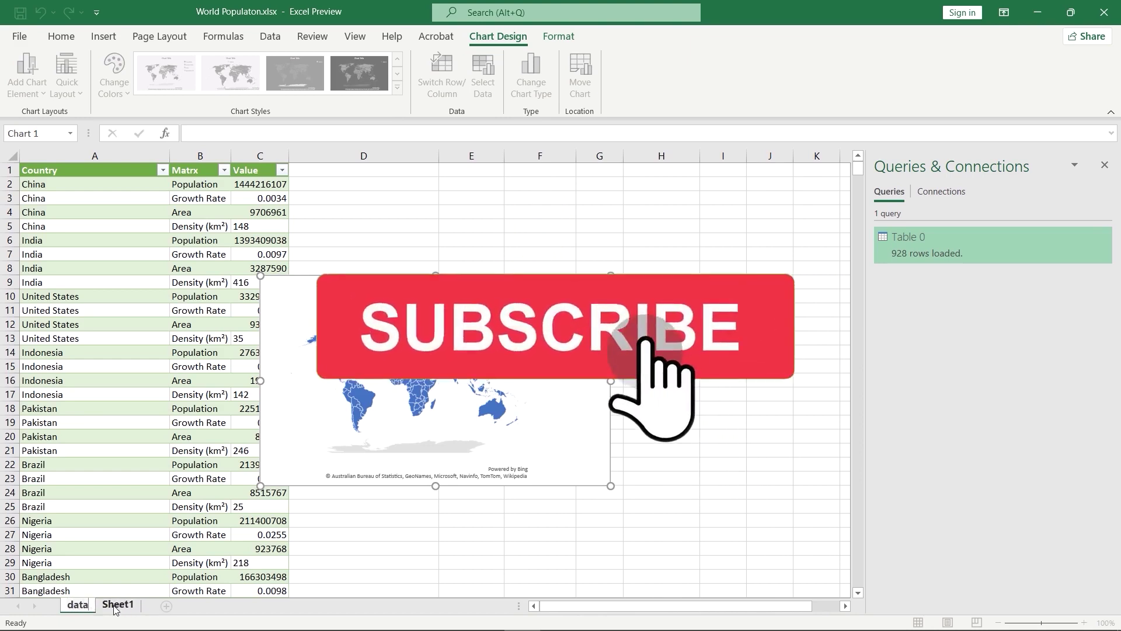
{"action": "left_click", "coordinate": [115, 606]}
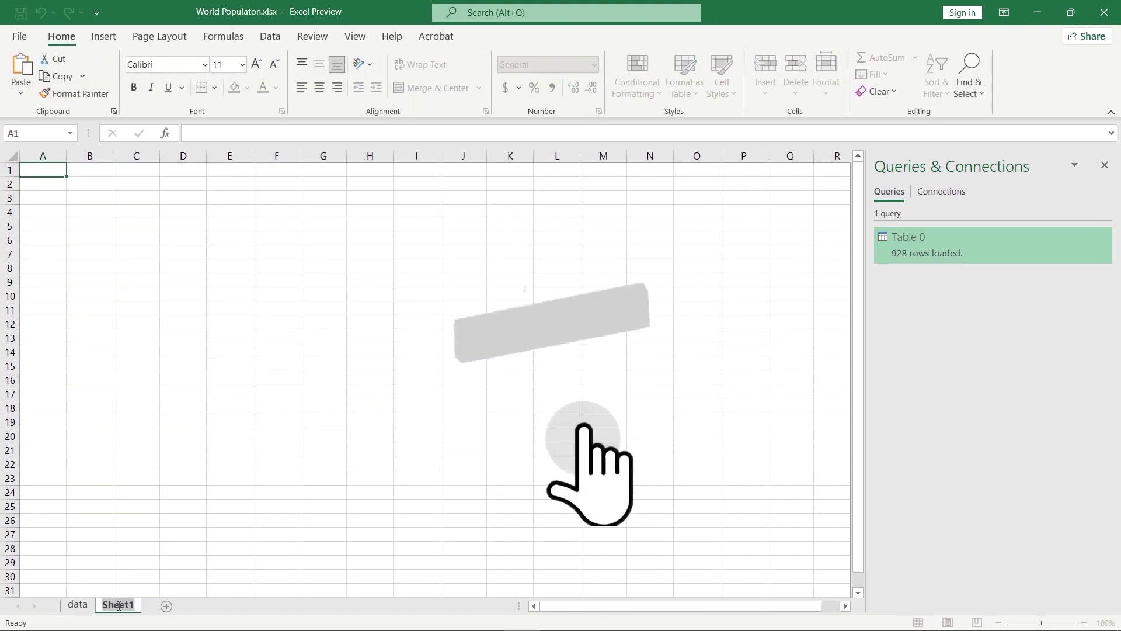
{"action": "type", "text": "Map"}
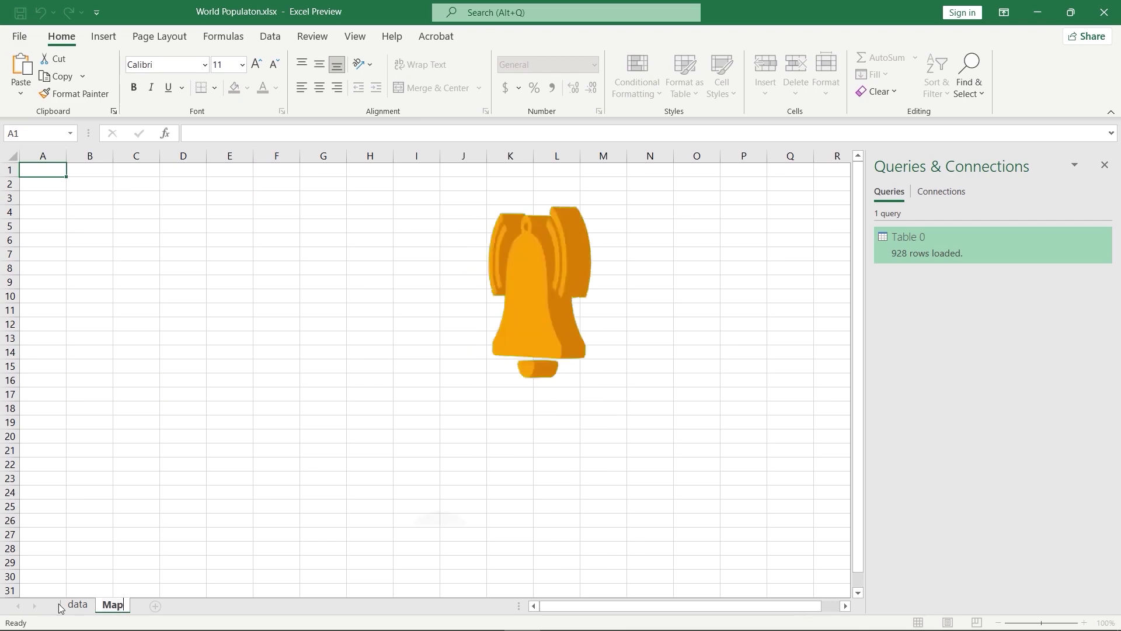
Move the map chart from the data sheet to the Map sheet and enlarge it to span about columns A to I and rows 1 to 29.
{"action": "left_click", "coordinate": [63, 606]}
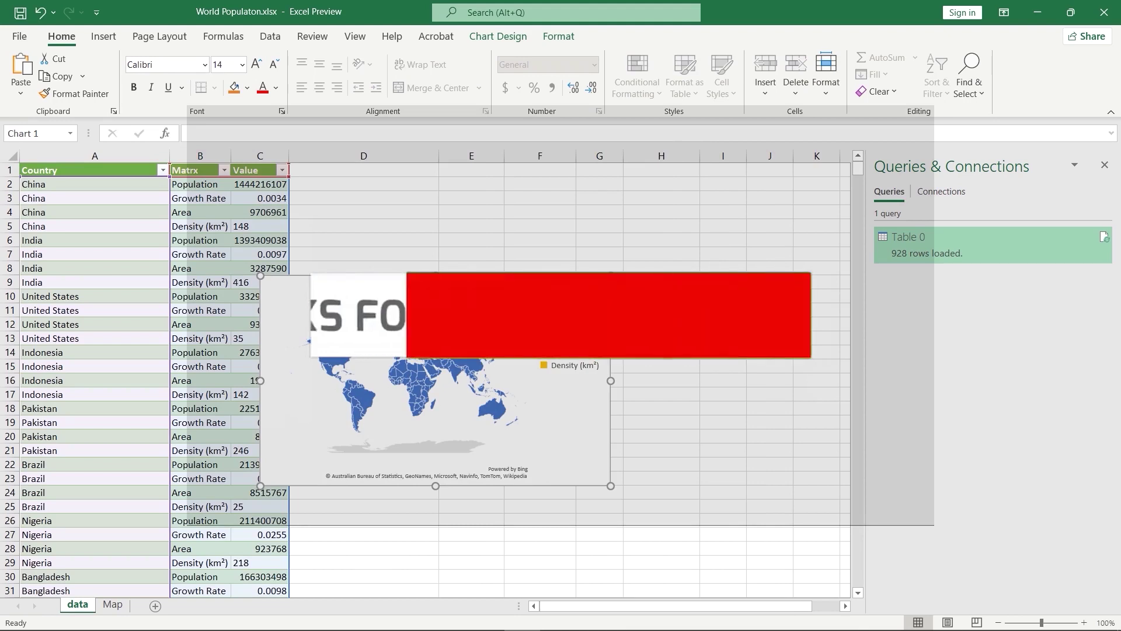
{"action": "key", "text": "ctrl+x"}
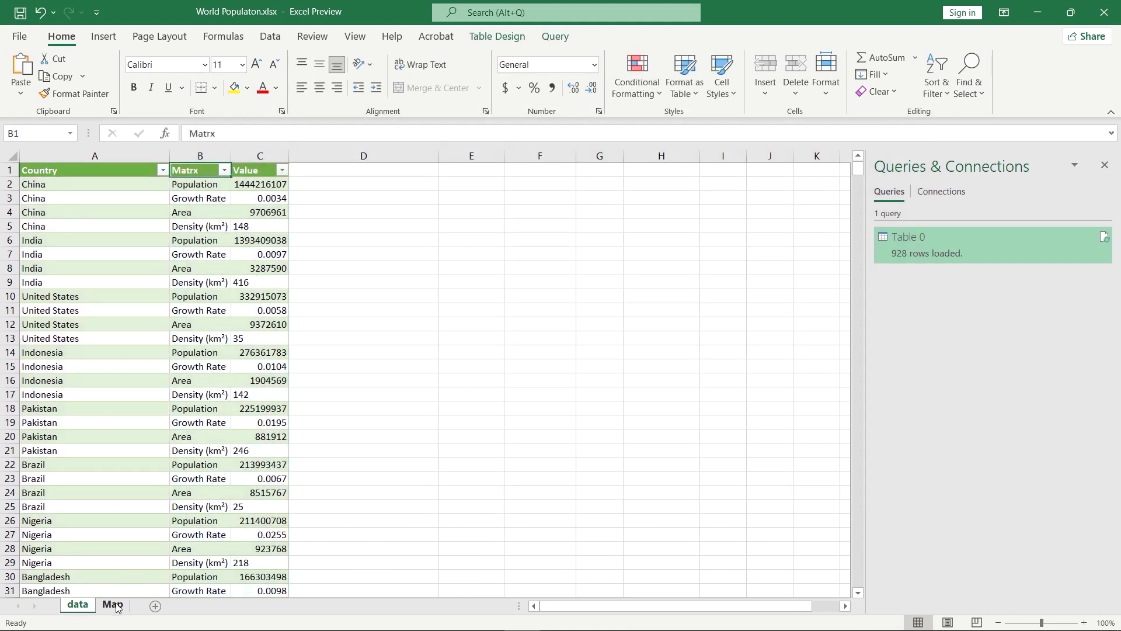
{"action": "left_click", "coordinate": [115, 605]}
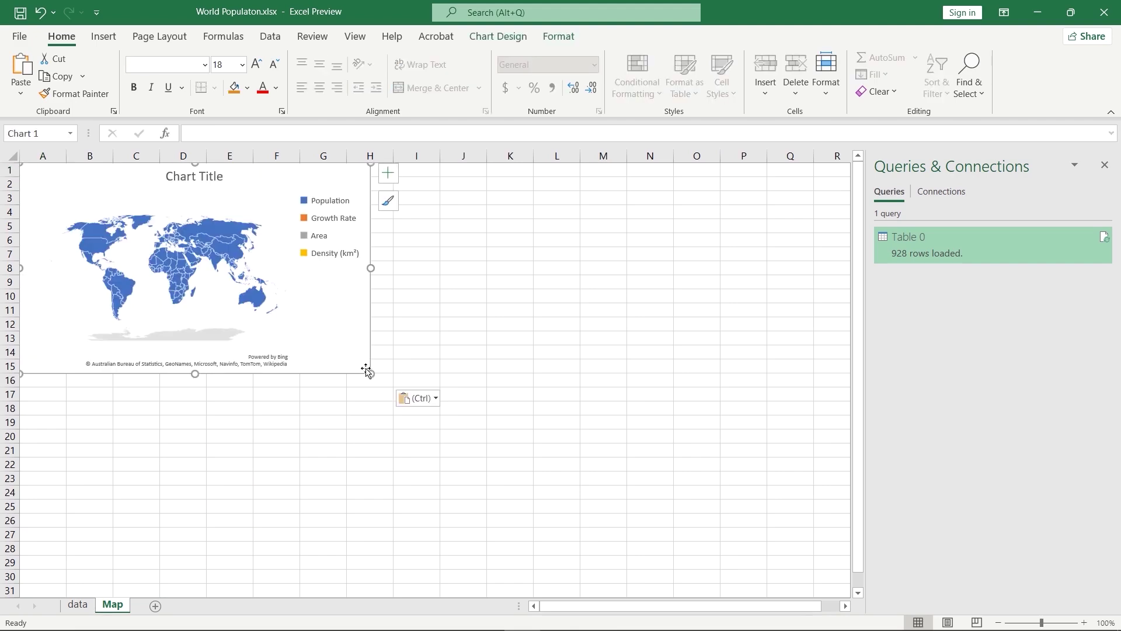
{"action": "left_click_drag", "start_coordinate": [370, 374], "coordinate": [452, 572]}
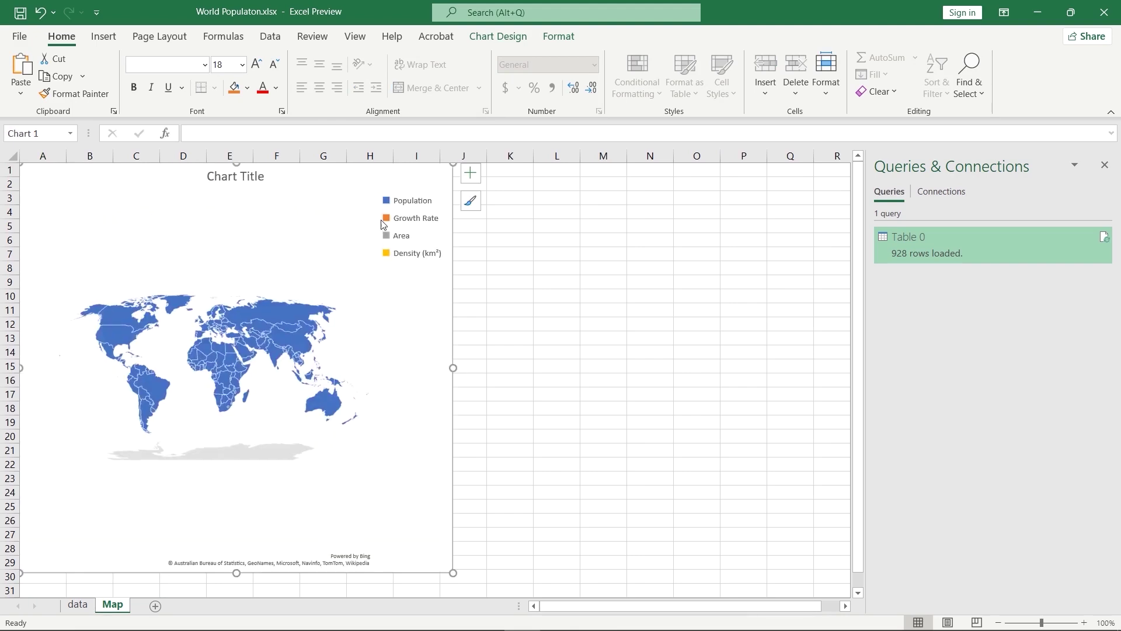
Remove the Matrx series from the map chart's data source, keeping only the Value series.
{"action": "left_click", "coordinate": [400, 227]}
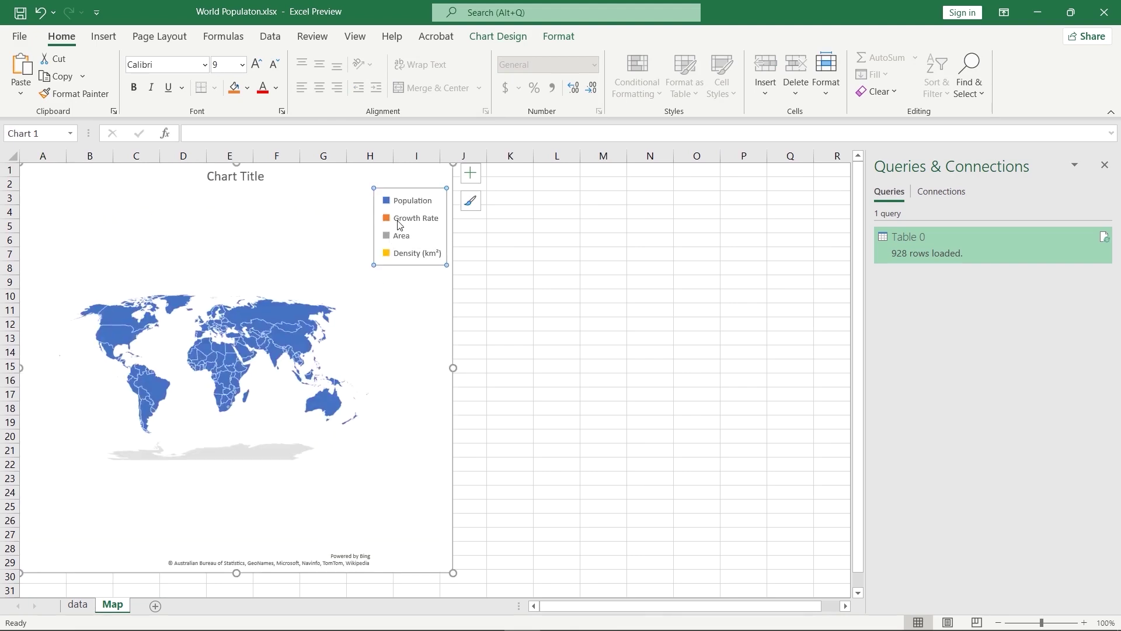
{"action": "right_click", "coordinate": [399, 225]}
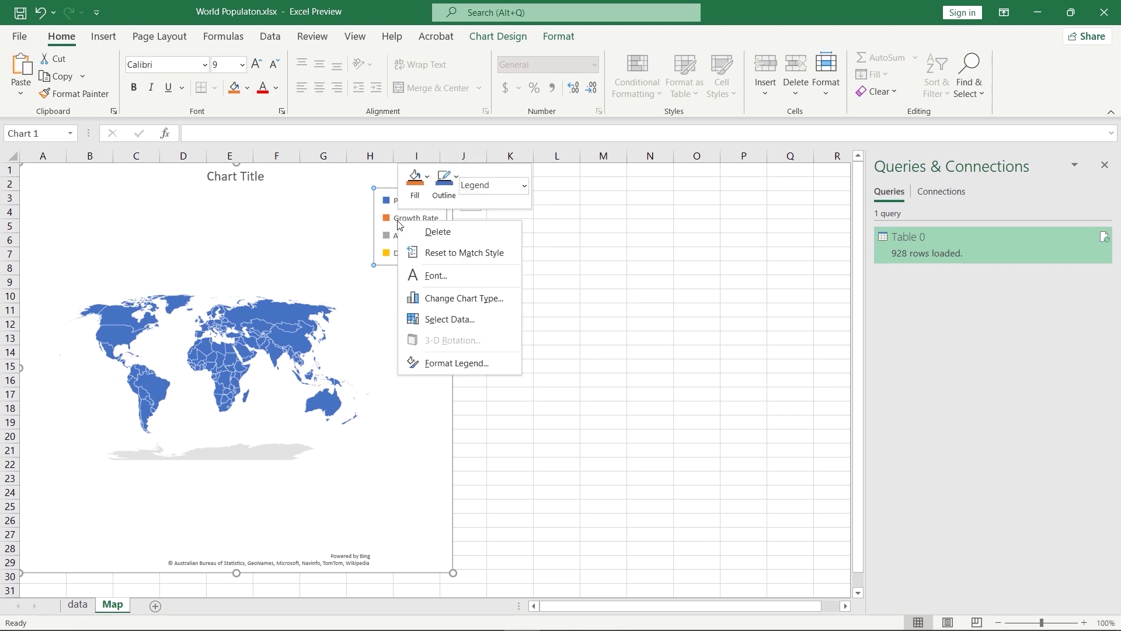
{"action": "left_click", "coordinate": [426, 319]}
{"action": "left_click", "coordinate": [373, 330]}
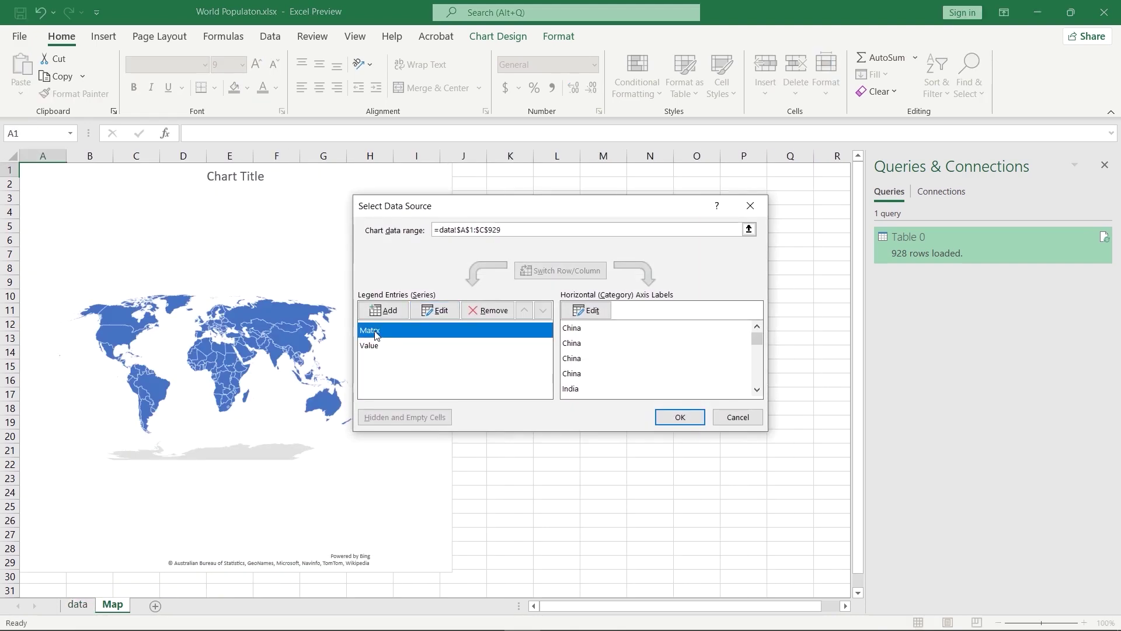
{"action": "left_click", "coordinate": [485, 311]}
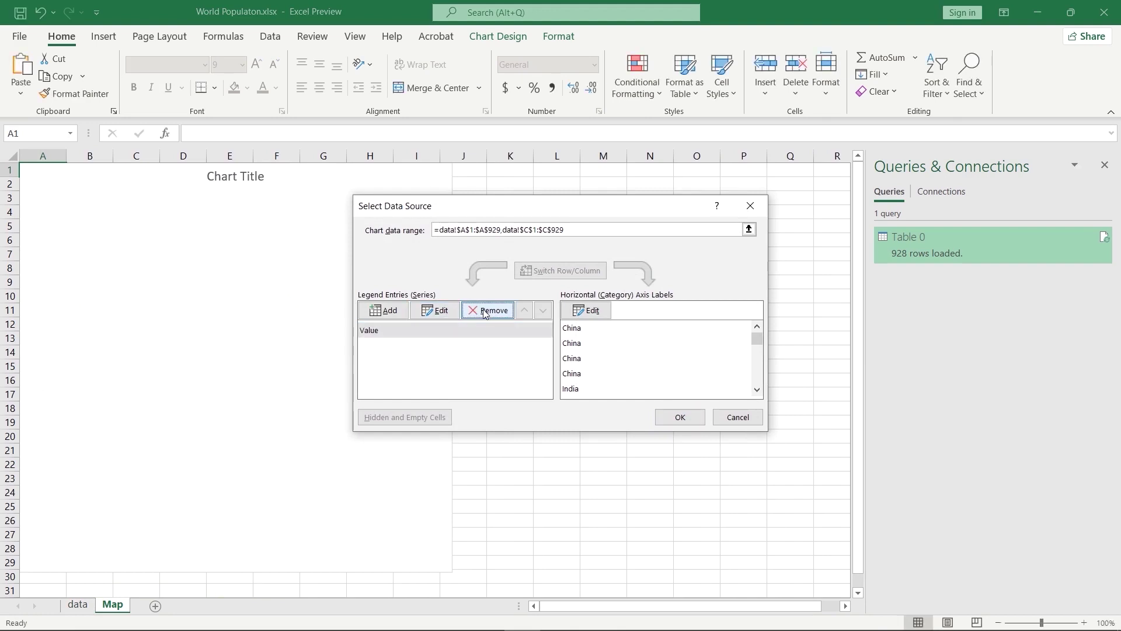
{"action": "left_click", "coordinate": [681, 417]}
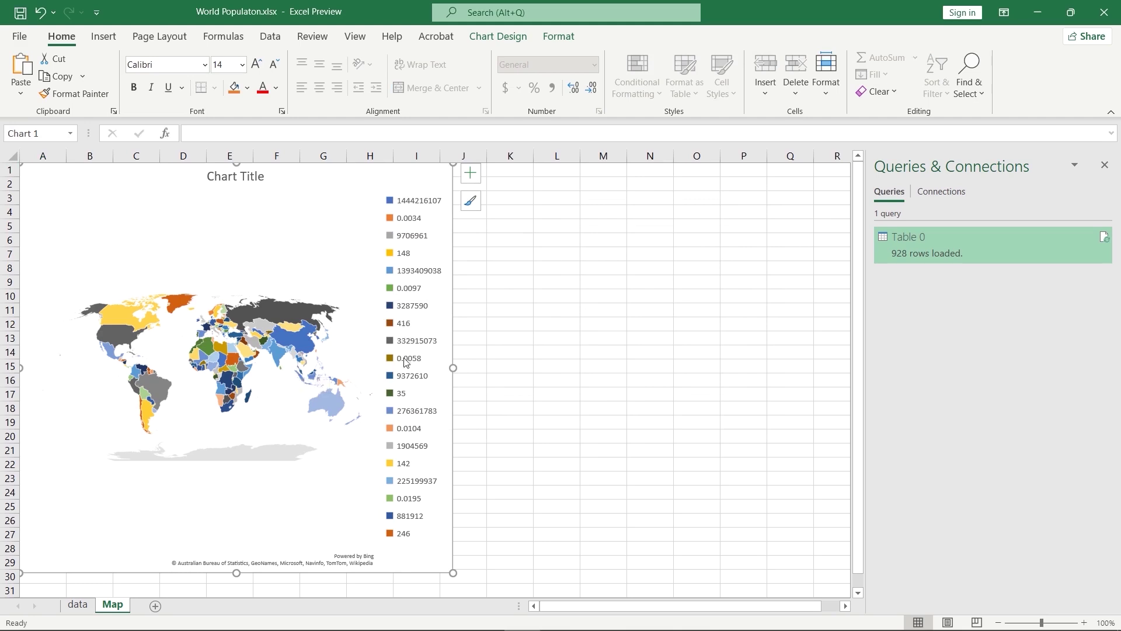
Widen the map chart slightly and set its Value series to color by numeric values.
{"action": "left_click_drag", "start_coordinate": [453, 367], "coordinate": [474, 367]}
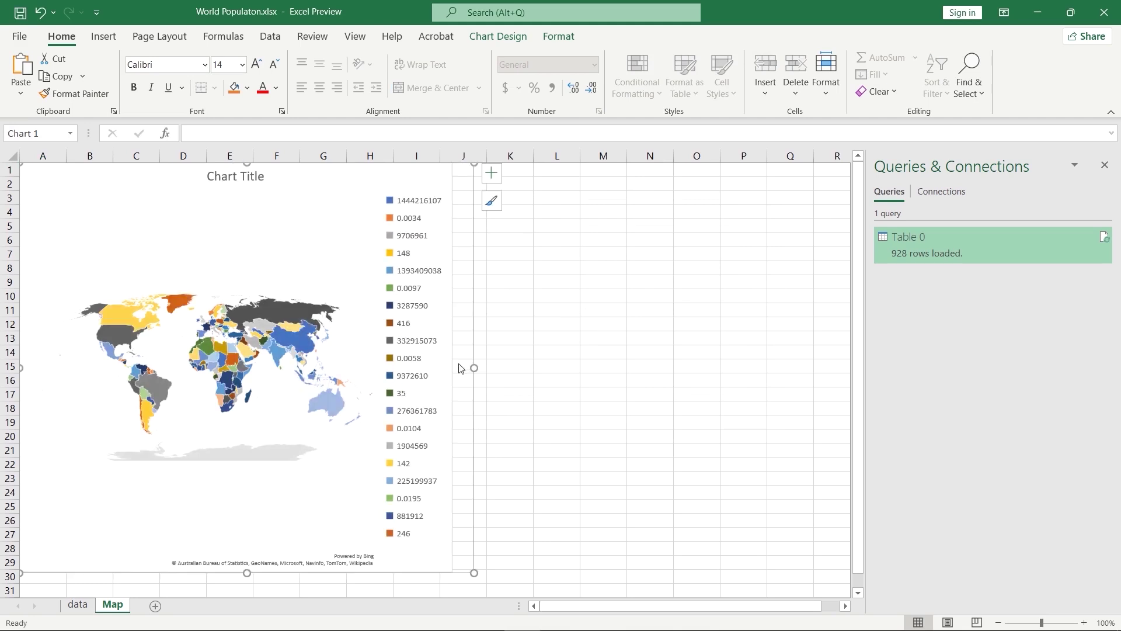
{"action": "right_click", "coordinate": [426, 297]}
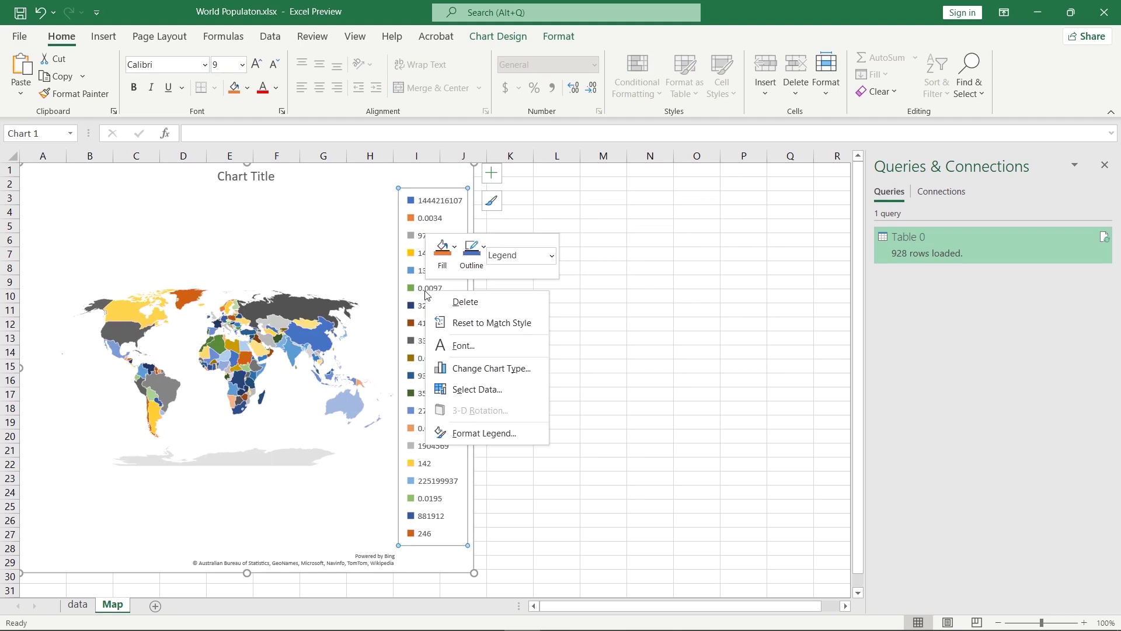
{"action": "left_click", "coordinate": [466, 390]}
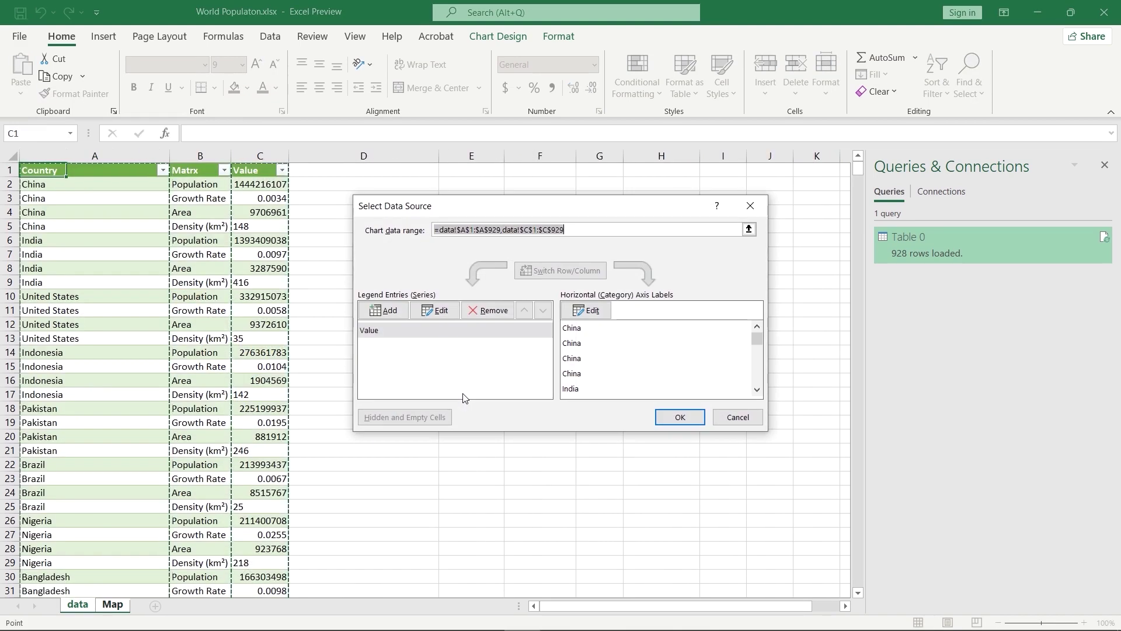
{"action": "left_click", "coordinate": [439, 310]}
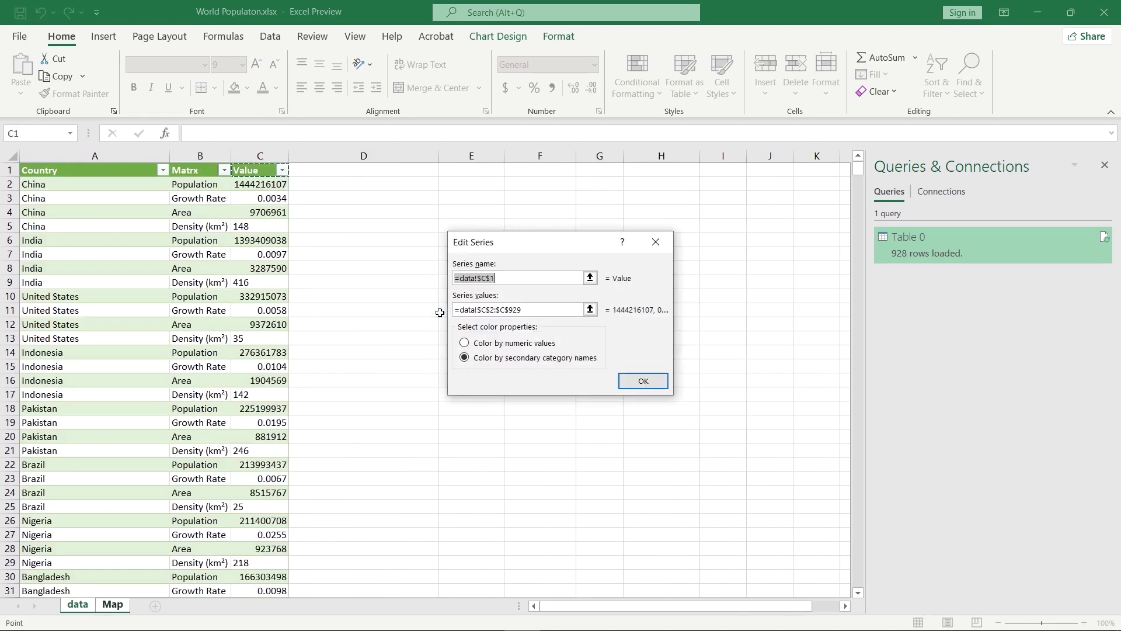
{"action": "left_click", "coordinate": [464, 343]}
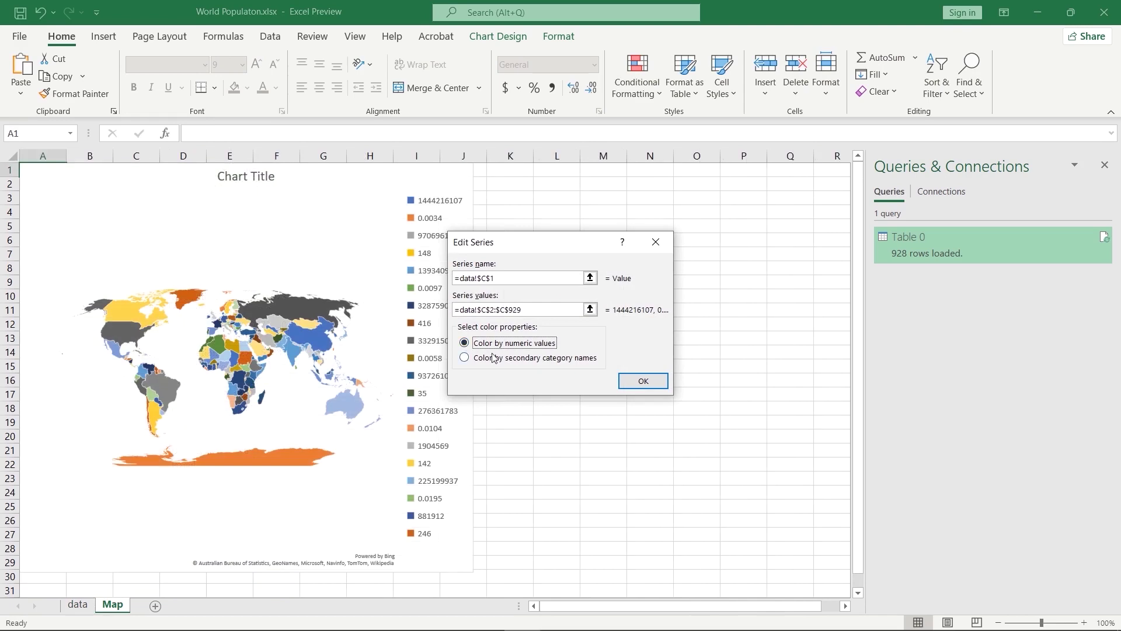
{"action": "left_click", "coordinate": [642, 380]}
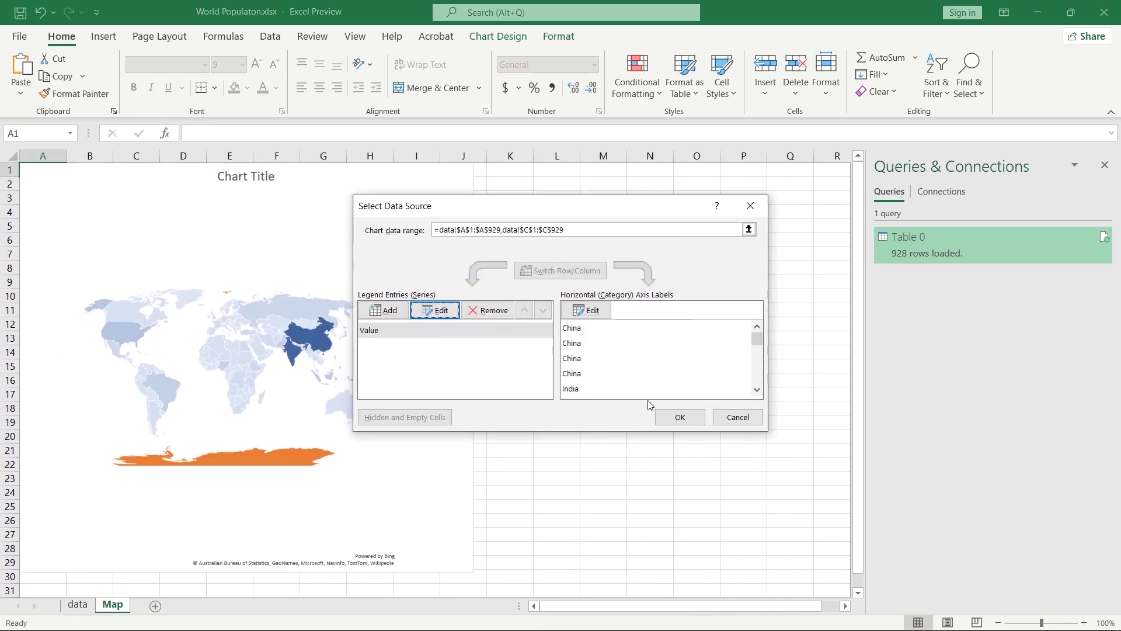
{"action": "left_click", "coordinate": [677, 417]}
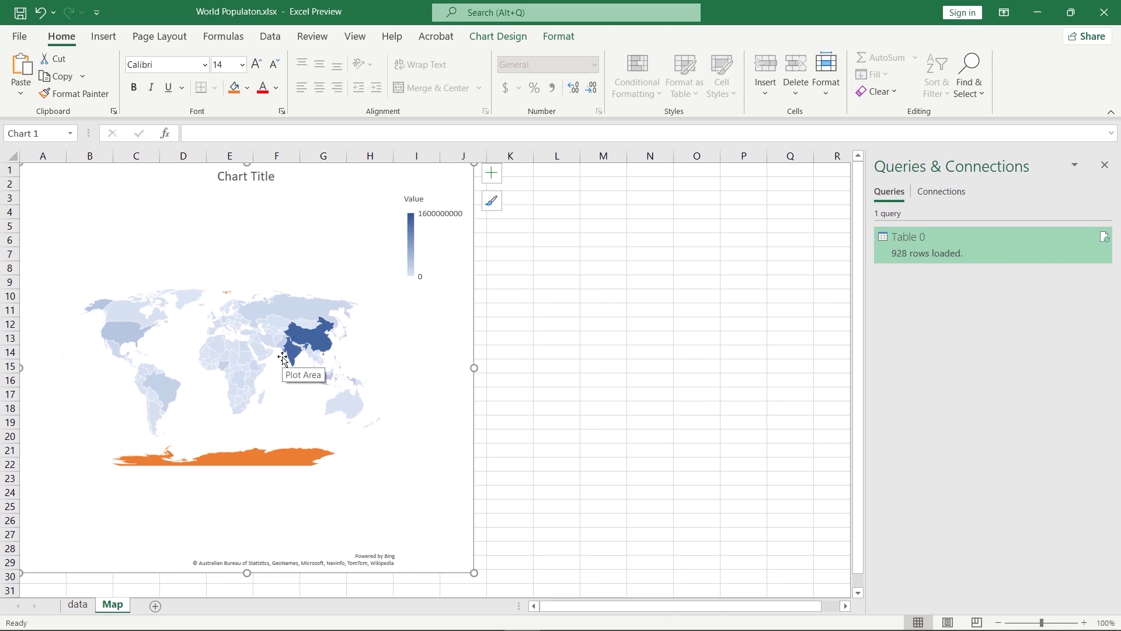
Insert Country and Matrx slicers for the table on the data sheet.
{"action": "left_click", "coordinate": [78, 604]}
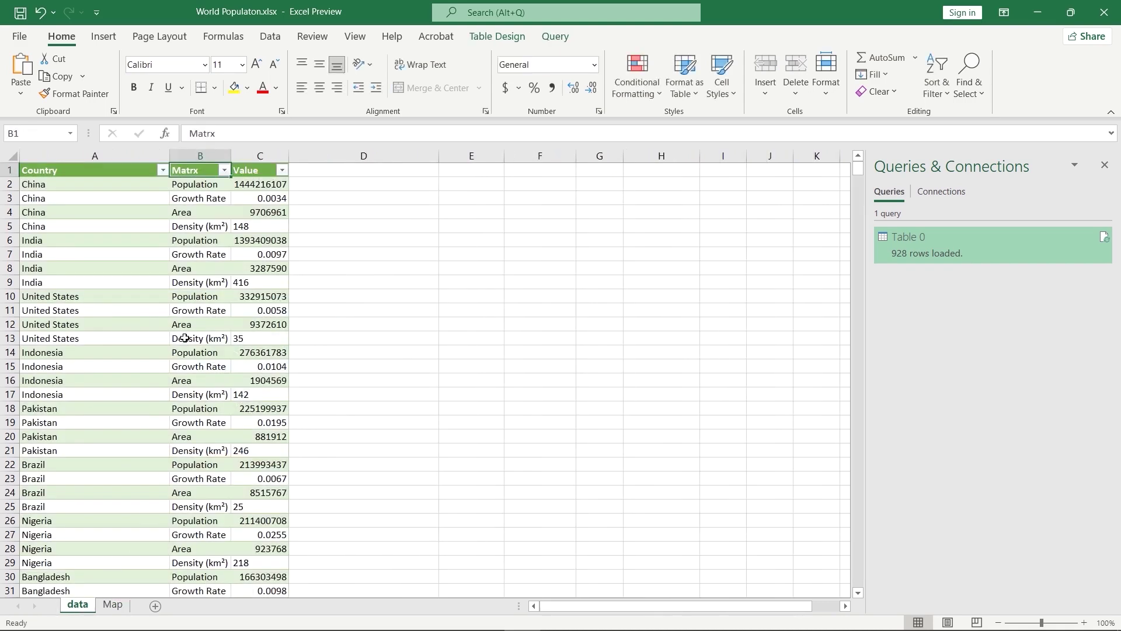
{"action": "left_click", "coordinate": [135, 212]}
{"action": "left_click", "coordinate": [103, 36]}
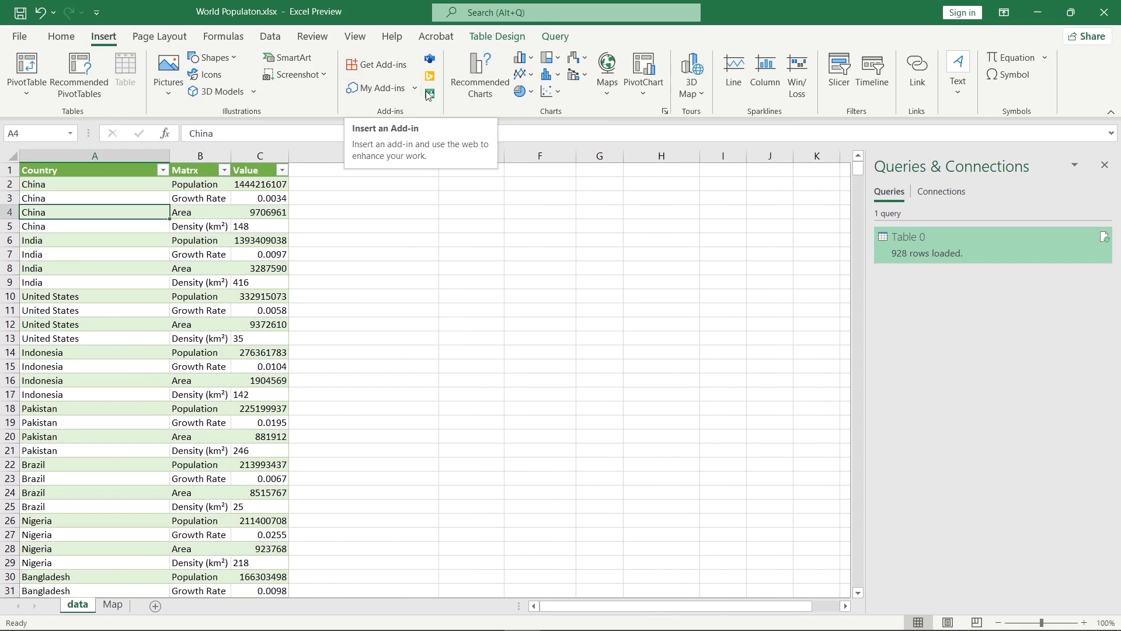
{"action": "left_click", "coordinate": [835, 70]}
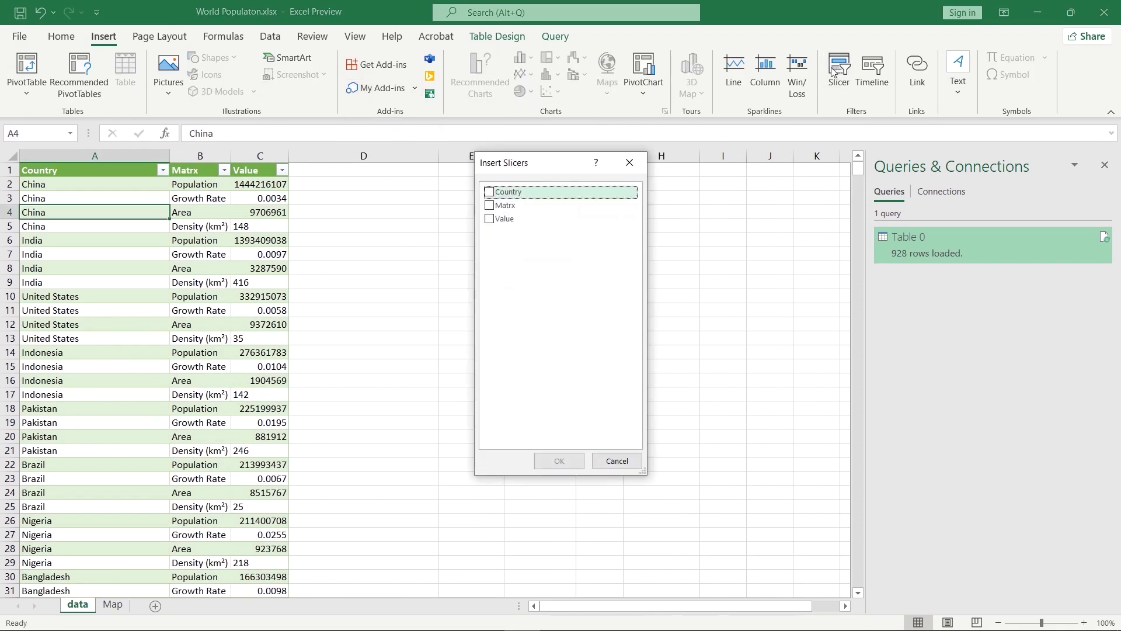
{"action": "left_click", "coordinate": [489, 193]}
{"action": "left_click", "coordinate": [489, 205]}
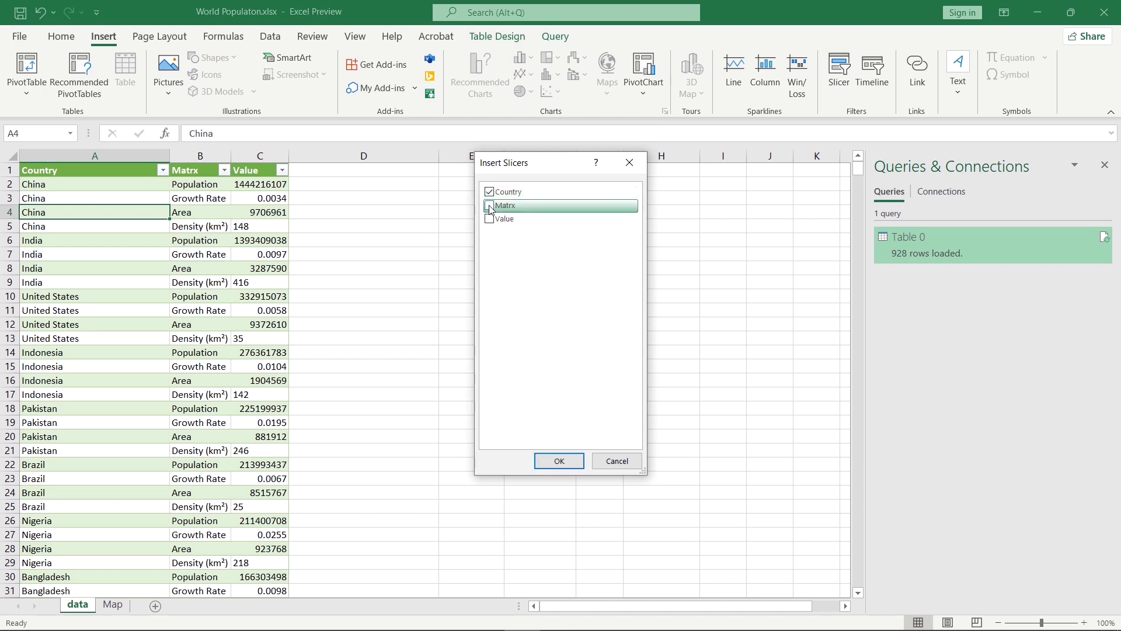
{"action": "left_click", "coordinate": [557, 461]}
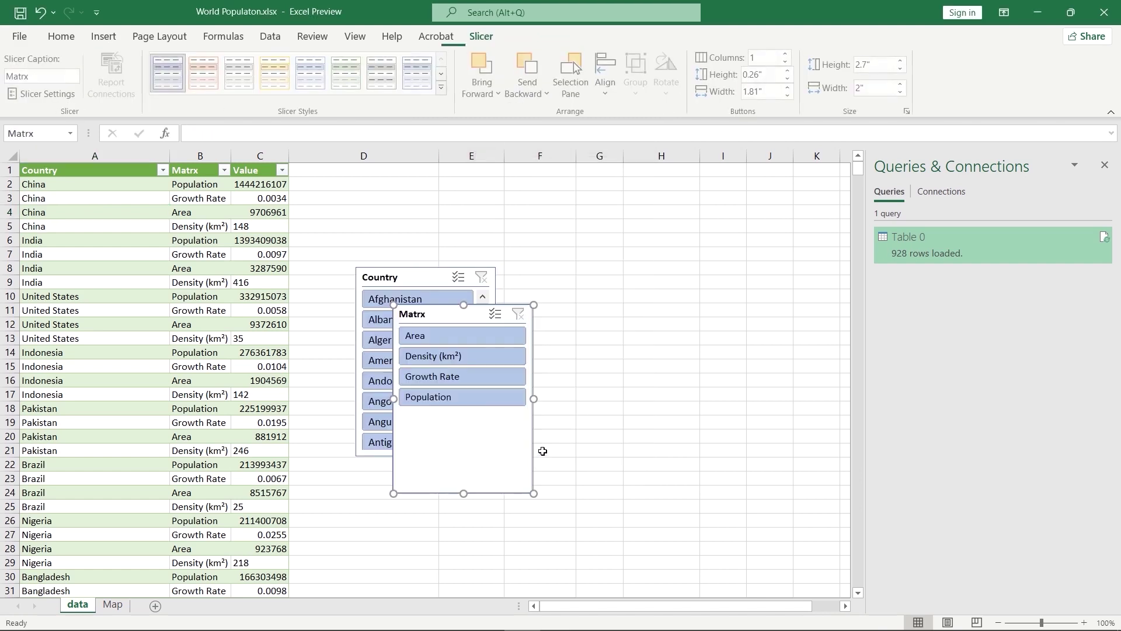
Move the Country and Matrx slicers together from the data sheet to the Map sheet, beside the map chart around column L.
{"action": "left_click", "coordinate": [412, 285], "text": "ctrl"}
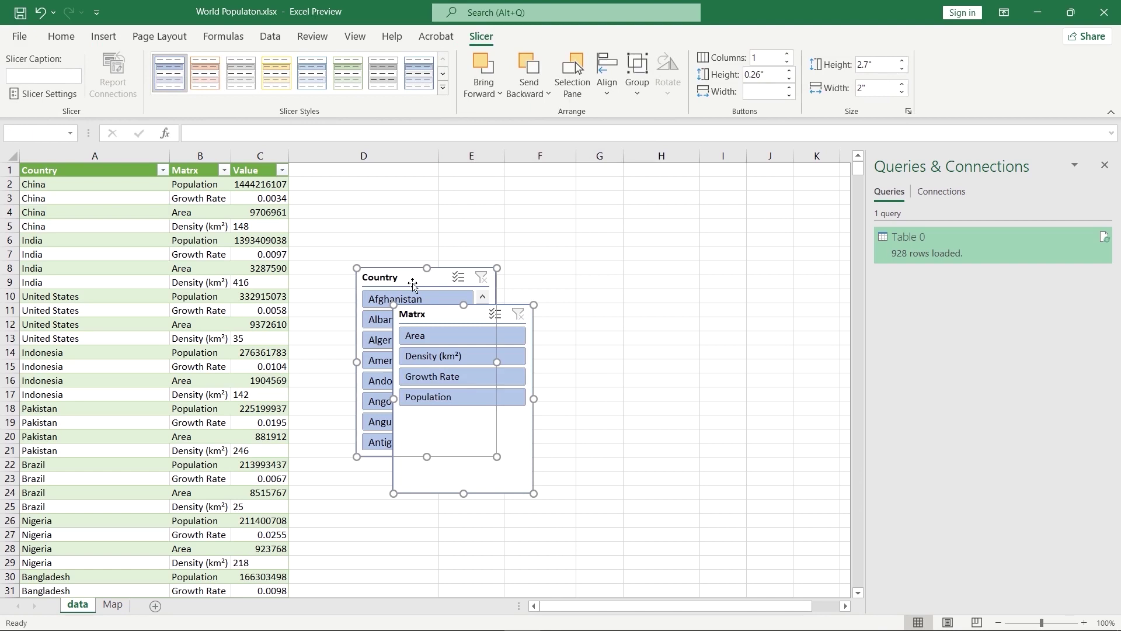
{"action": "key", "text": "ctrl+x"}
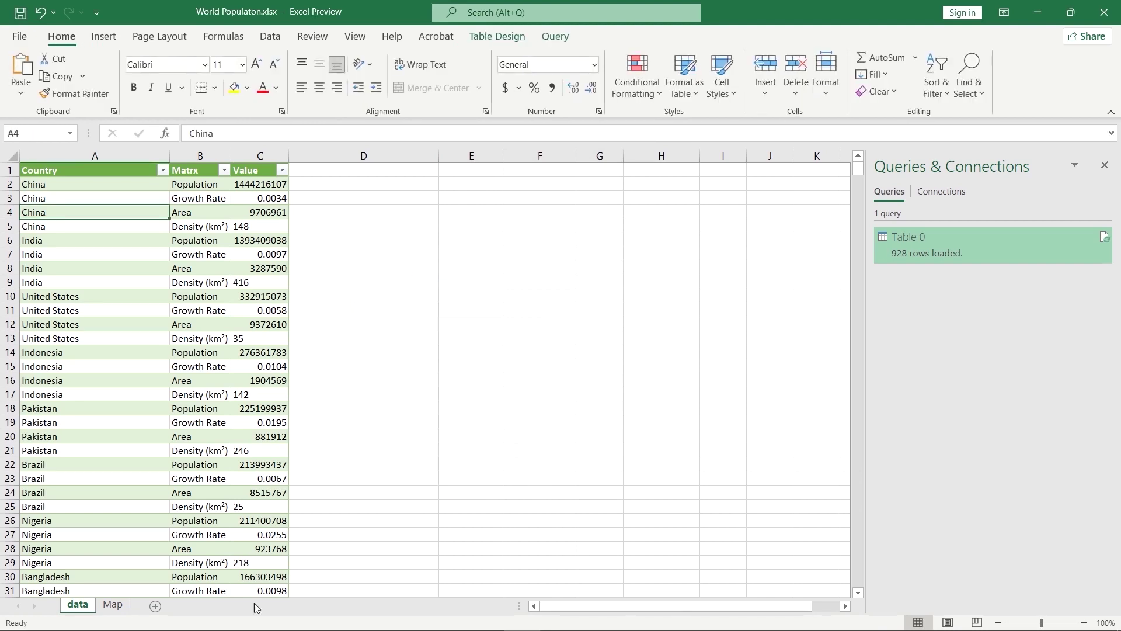
{"action": "left_click", "coordinate": [112, 604]}
{"action": "left_click", "coordinate": [553, 276]}
{"action": "key", "text": "ctrl+v"}
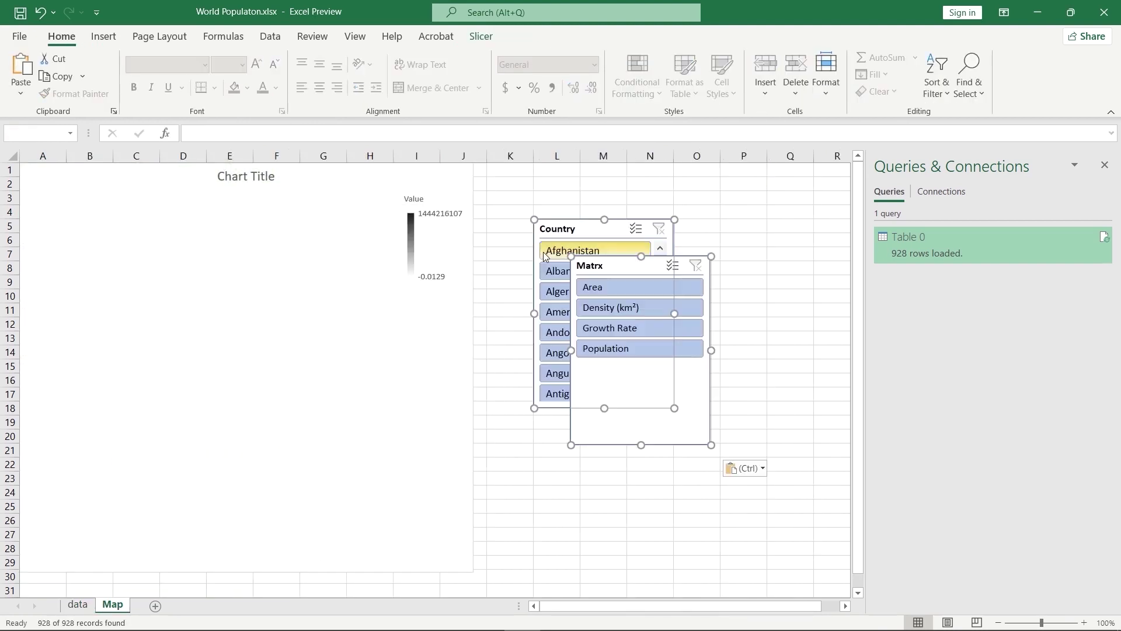
{"action": "left_click_drag", "start_coordinate": [609, 265], "coordinate": [617, 236]}
{"action": "left_click", "coordinate": [721, 254]}
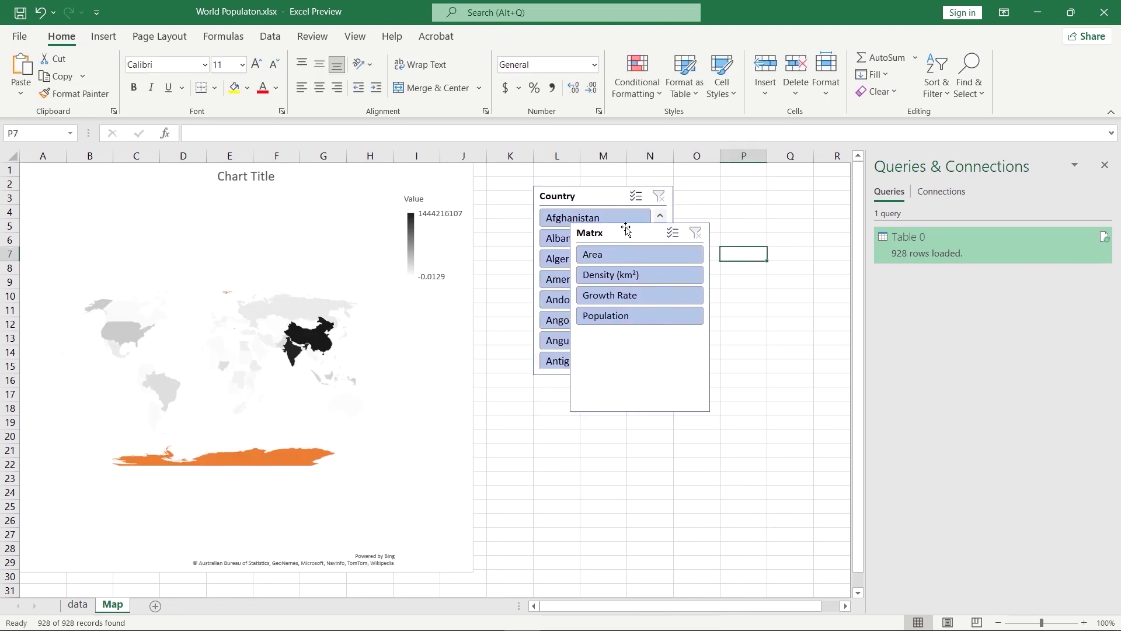
Lay out the Matrx slicer in 4 columns, about 4.2" wide and 0.73" high, and place it over the upper part of the map chart.
{"action": "left_click_drag", "start_coordinate": [626, 233], "coordinate": [561, 394]}
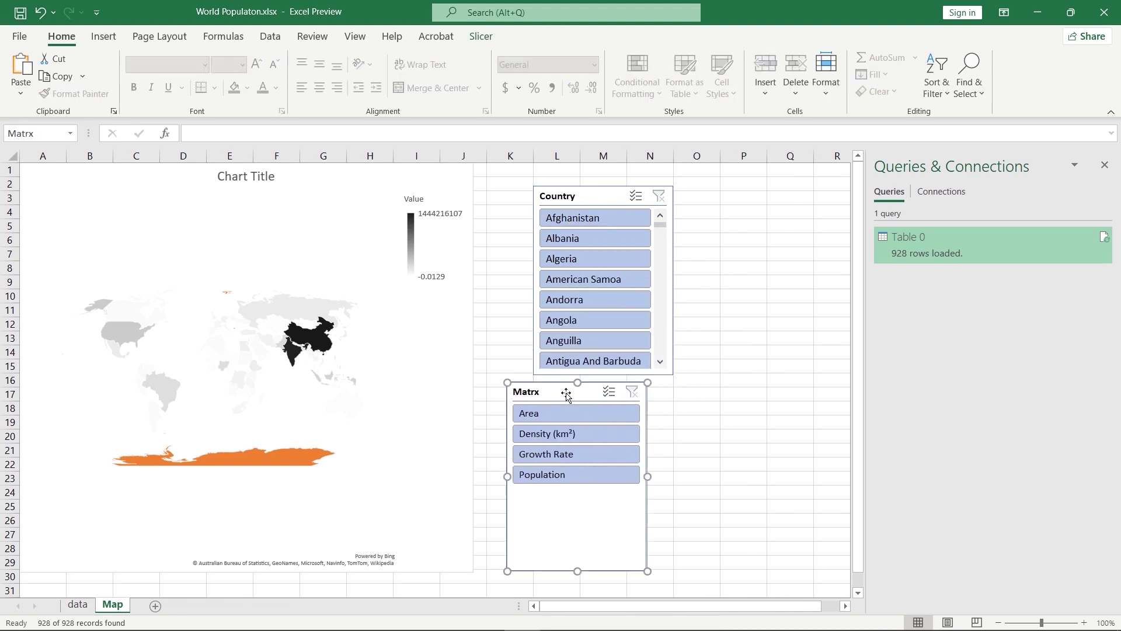
{"action": "left_click", "coordinate": [477, 36]}
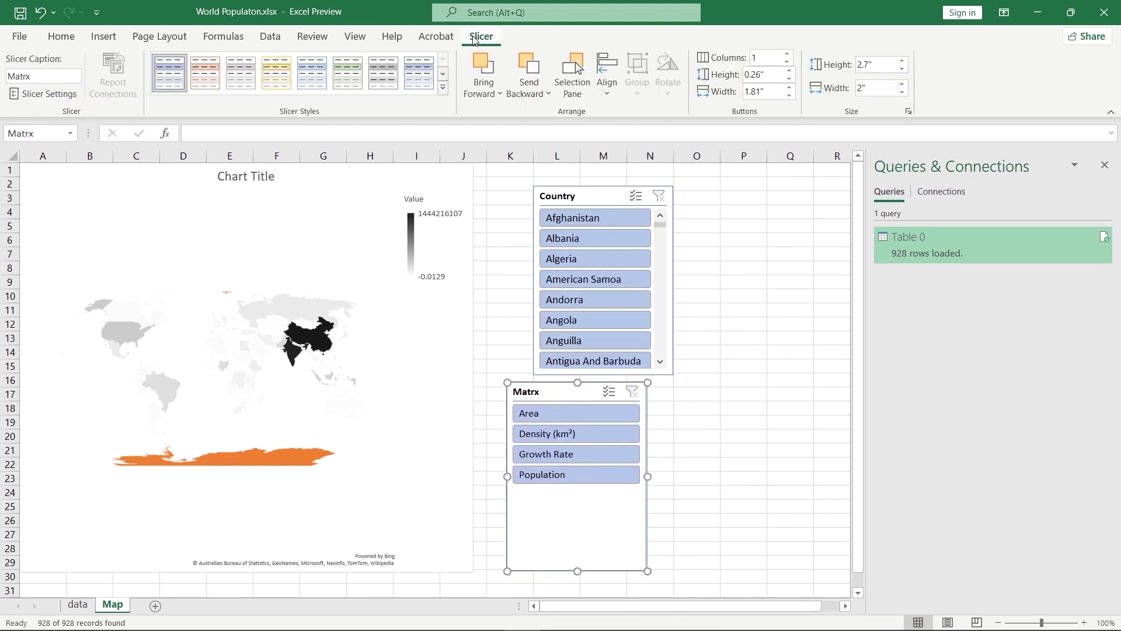
{"action": "left_click", "coordinate": [786, 54]}
{"action": "left_click", "coordinate": [786, 55]}
{"action": "left_click", "coordinate": [786, 54]}
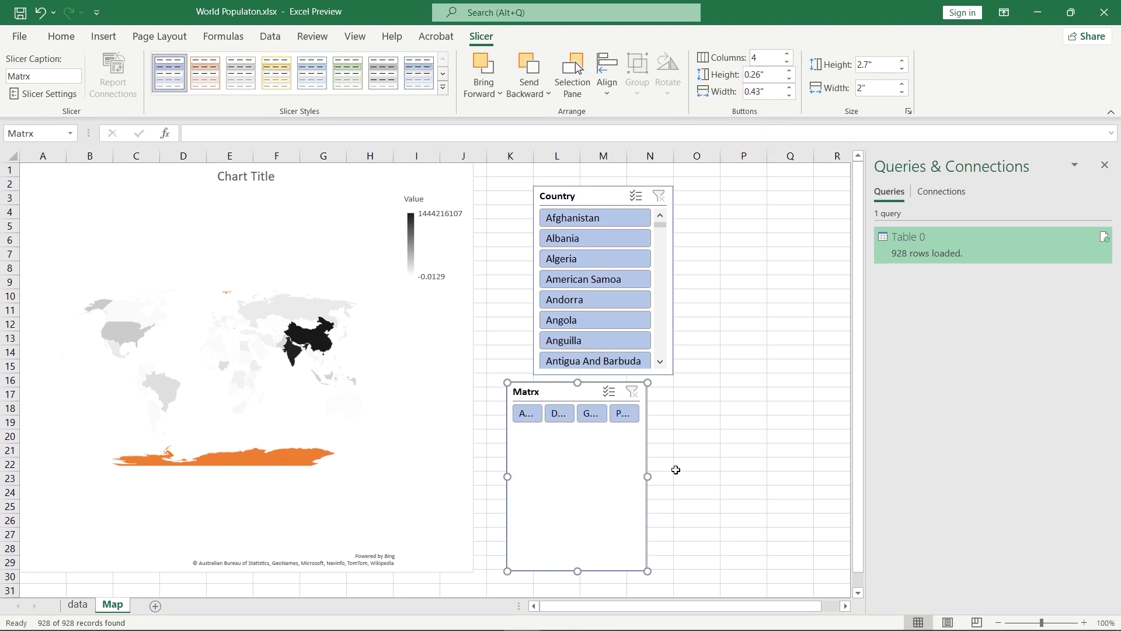
{"action": "left_click_drag", "start_coordinate": [647, 477], "coordinate": [802, 453]}
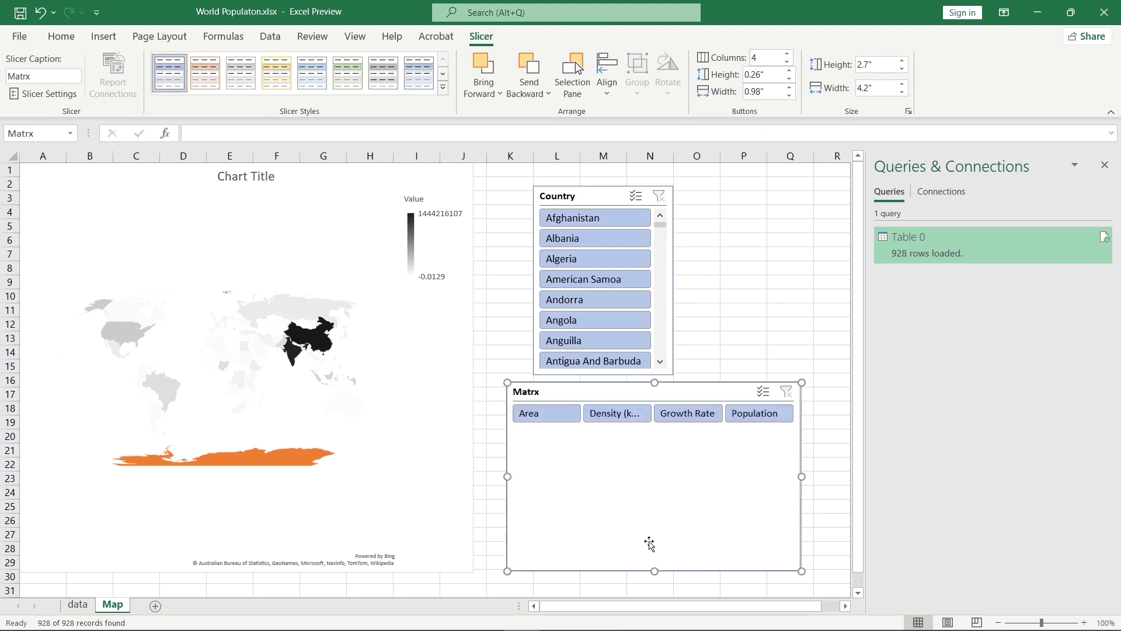
{"action": "left_click_drag", "start_coordinate": [657, 495], "coordinate": [151, 190]}
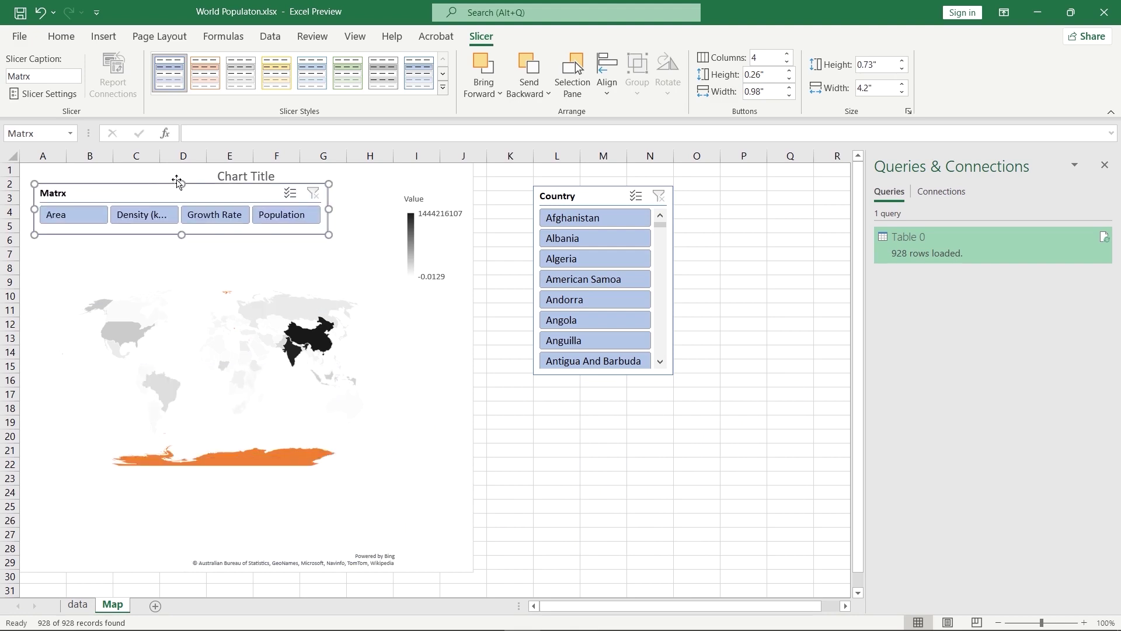
Delete the map chart's title and fit the Matrx slicer in its place, slightly shorter and wide enough for the full Density (km²) label.
{"action": "left_click", "coordinate": [234, 177]}
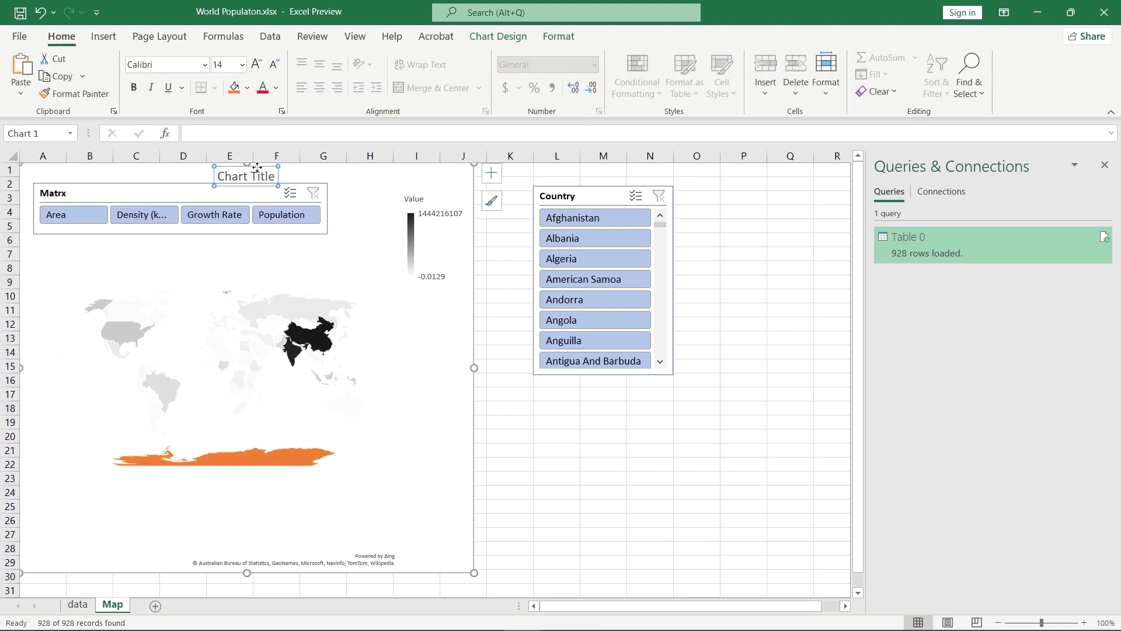
{"action": "key", "text": "Delete"}
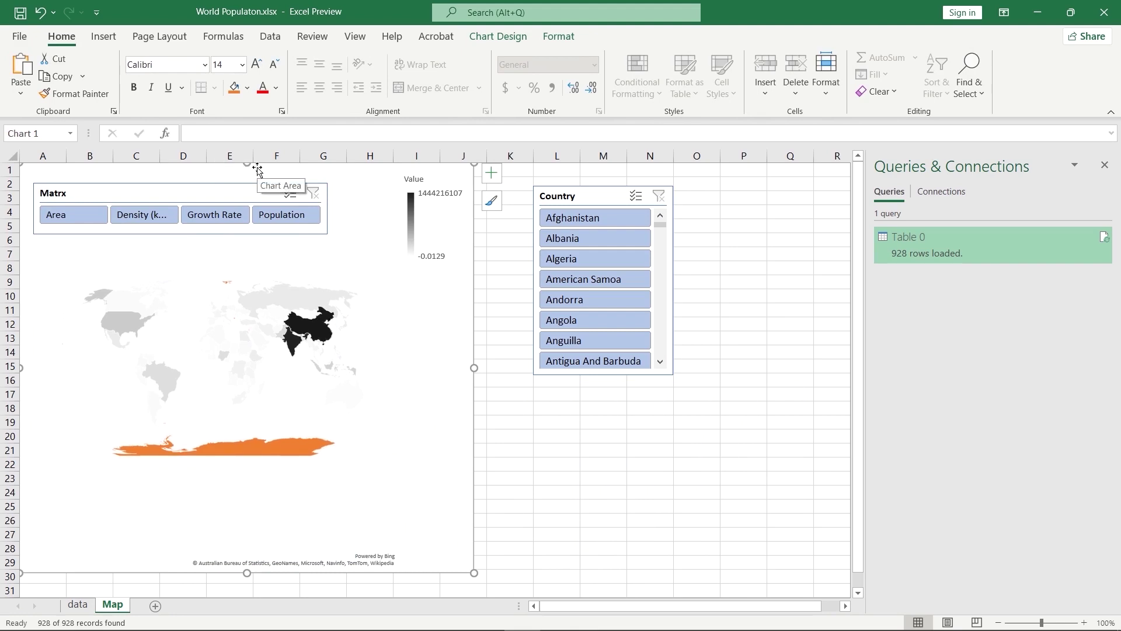
{"action": "left_click", "coordinate": [197, 187]}
{"action": "left_click_drag", "start_coordinate": [196, 185], "coordinate": [187, 165]}
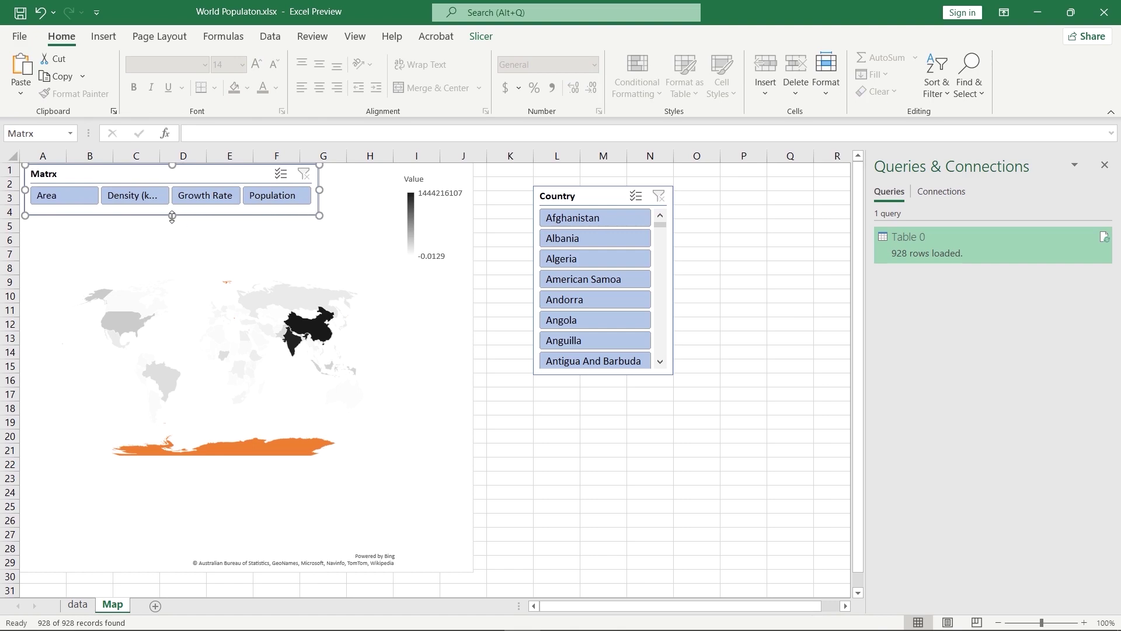
{"action": "left_click_drag", "start_coordinate": [172, 216], "coordinate": [172, 209]}
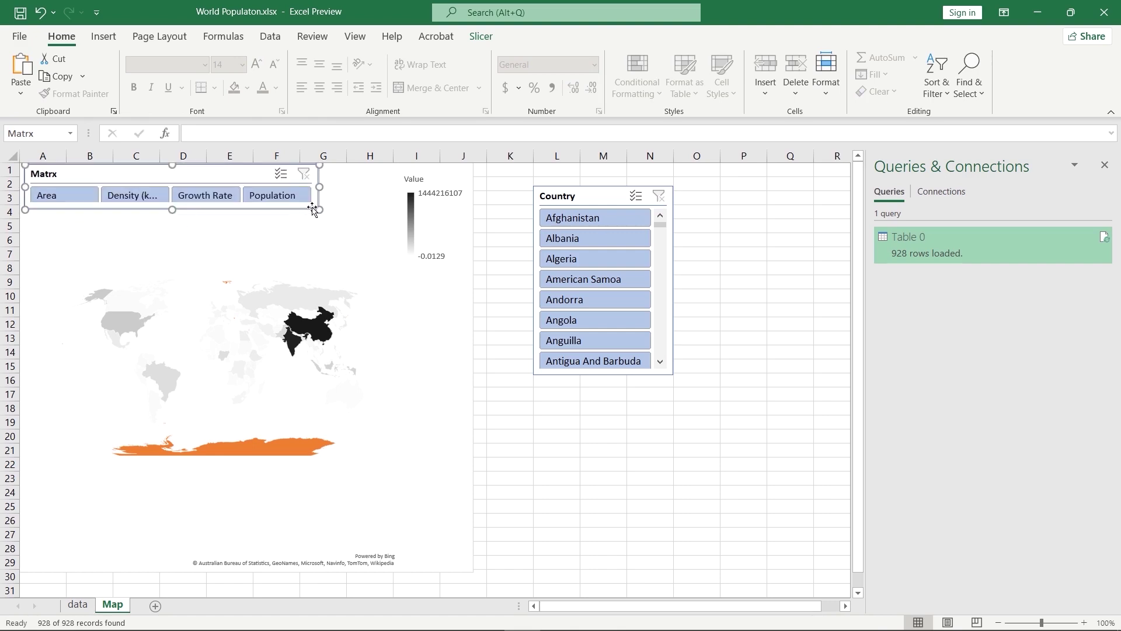
{"action": "left_click_drag", "start_coordinate": [320, 186], "coordinate": [340, 186]}
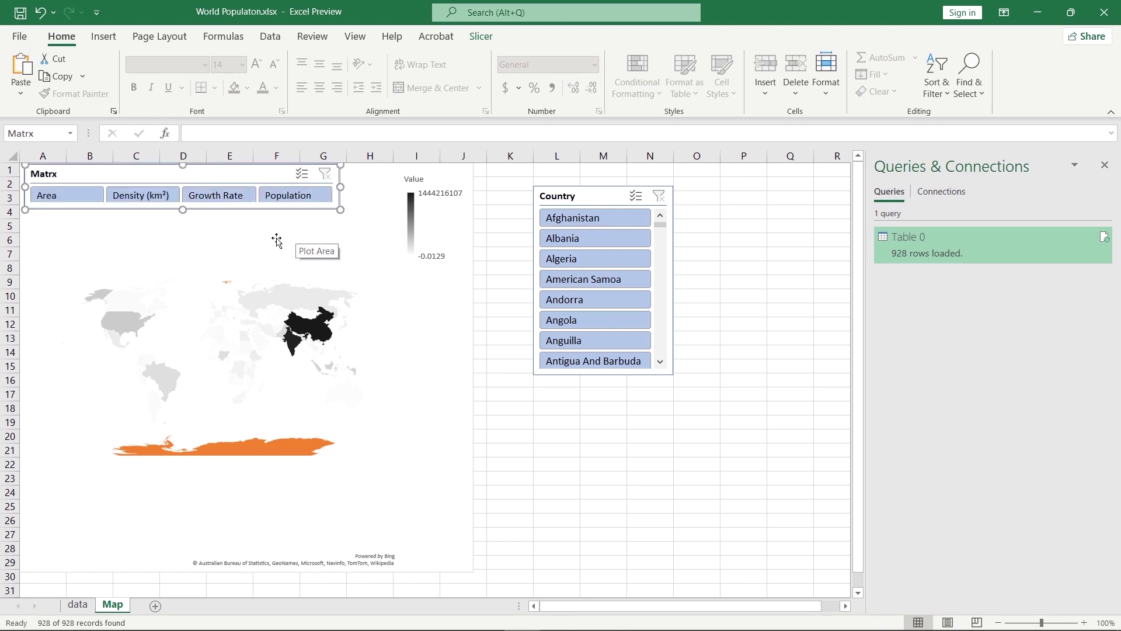
Hide the Matrx slicer's header and the gridlines of the Map sheet.
{"action": "right_click", "coordinate": [238, 180]}
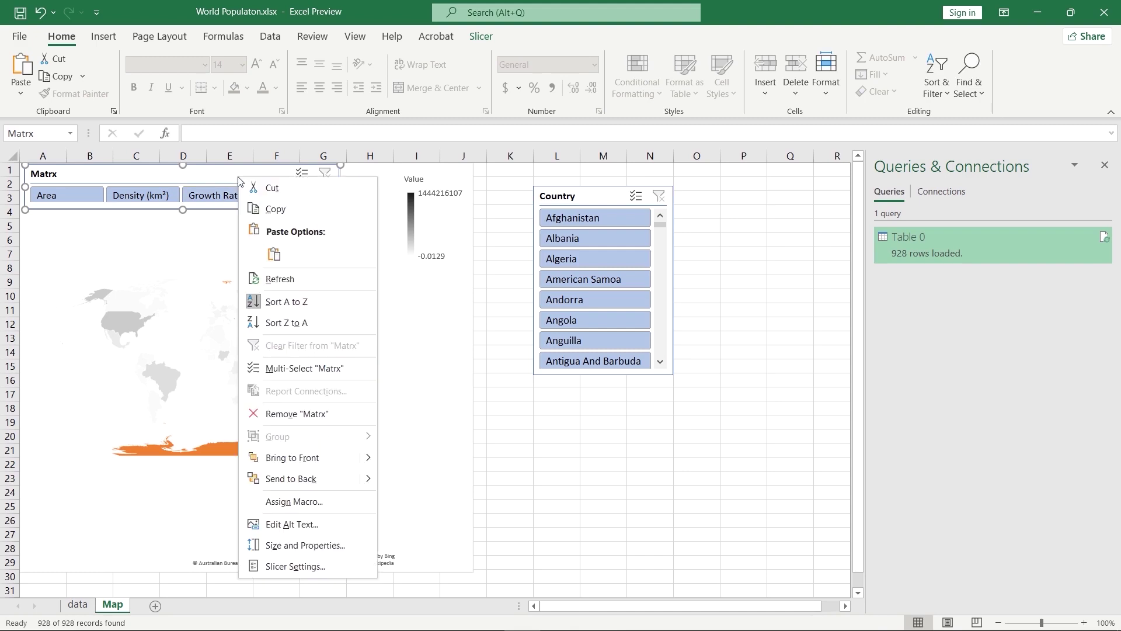
{"action": "left_click", "coordinate": [285, 567]}
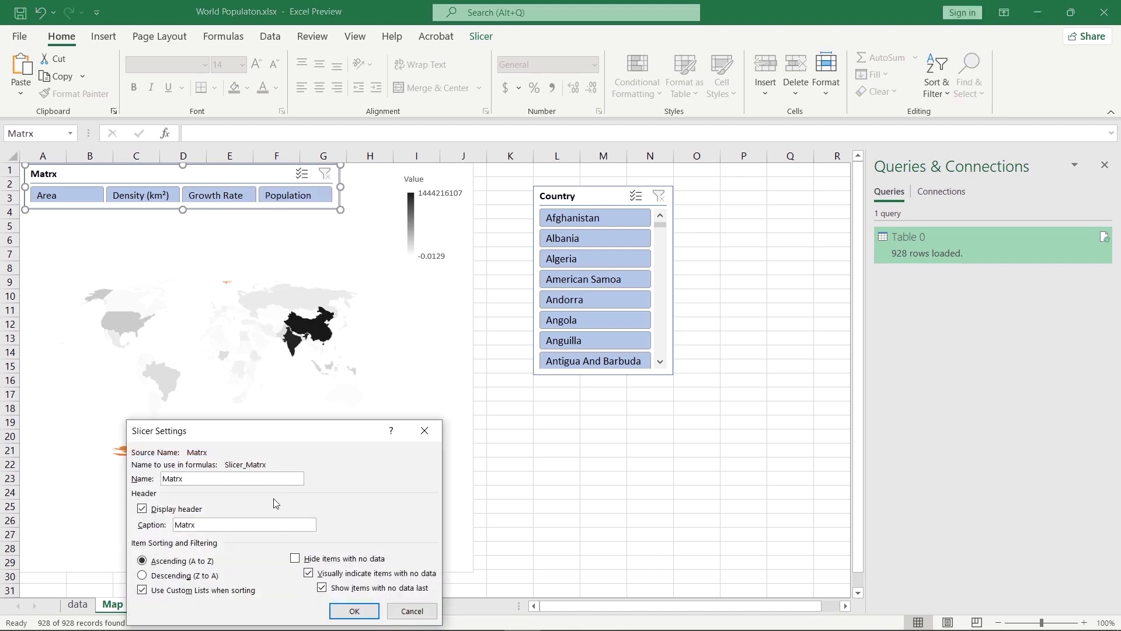
{"action": "left_click_drag", "start_coordinate": [276, 434], "coordinate": [328, 275]}
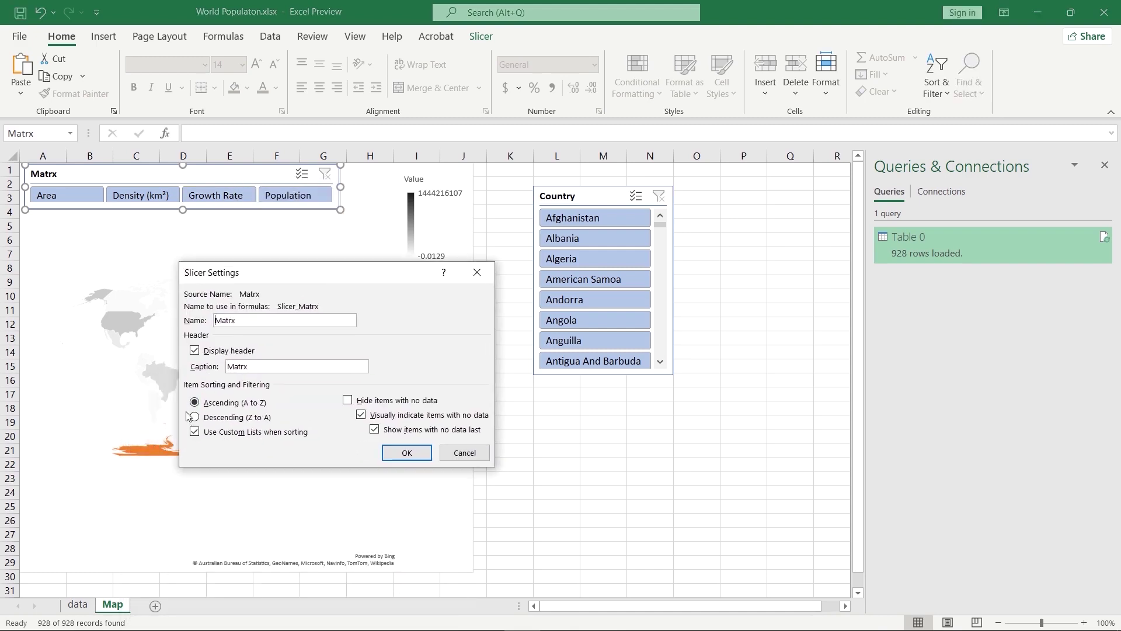
{"action": "left_click", "coordinate": [195, 351]}
{"action": "left_click", "coordinate": [407, 453]}
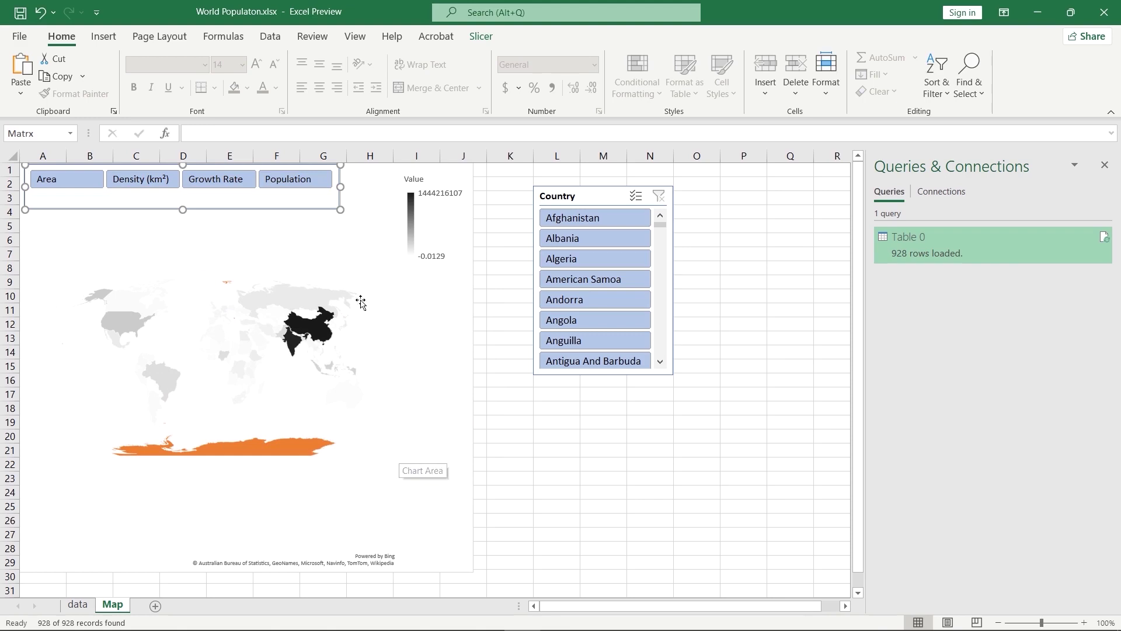
{"action": "left_click", "coordinate": [355, 37]}
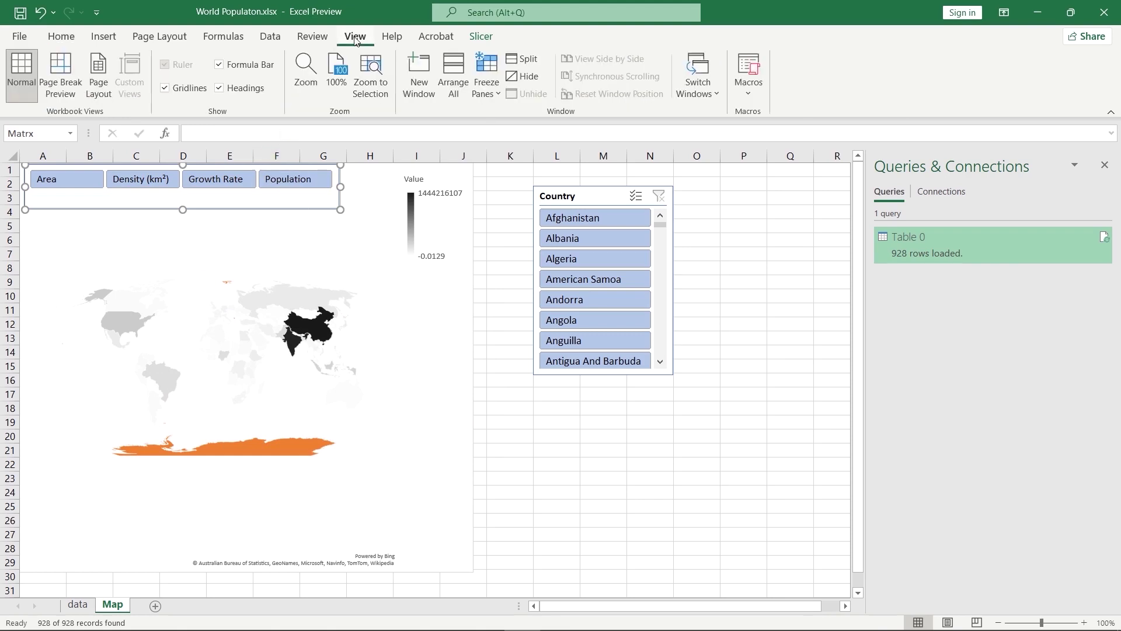
{"action": "left_click", "coordinate": [165, 88]}
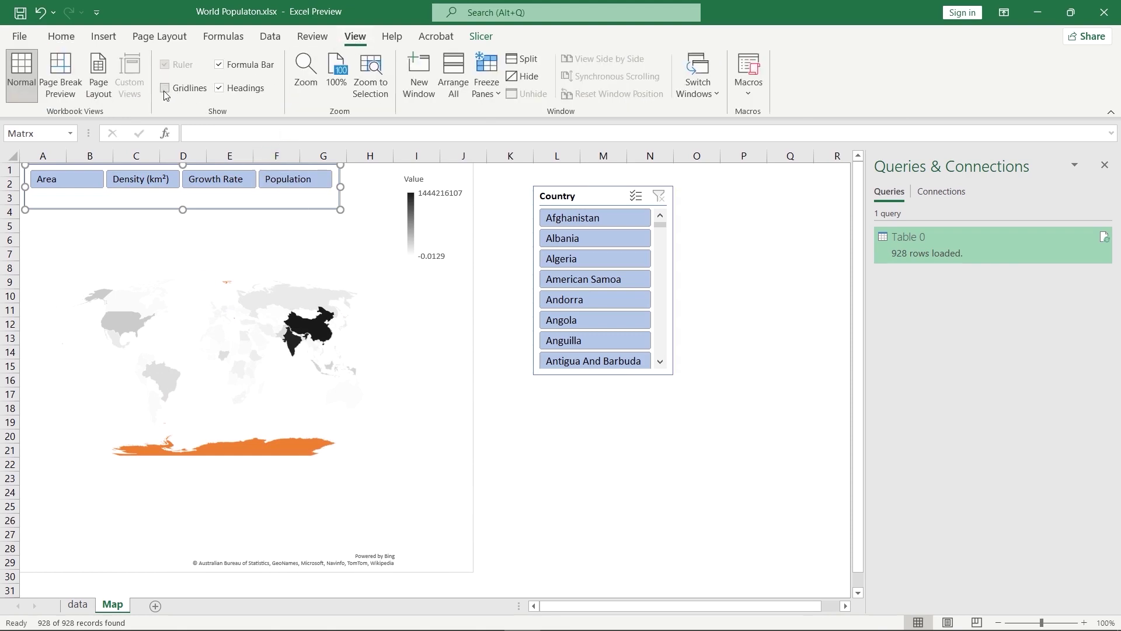
Enlarge the map chart slightly to about row 31 and place a slightly enlarged Country slicer against the chart's right edge.
{"action": "left_click", "coordinate": [474, 488]}
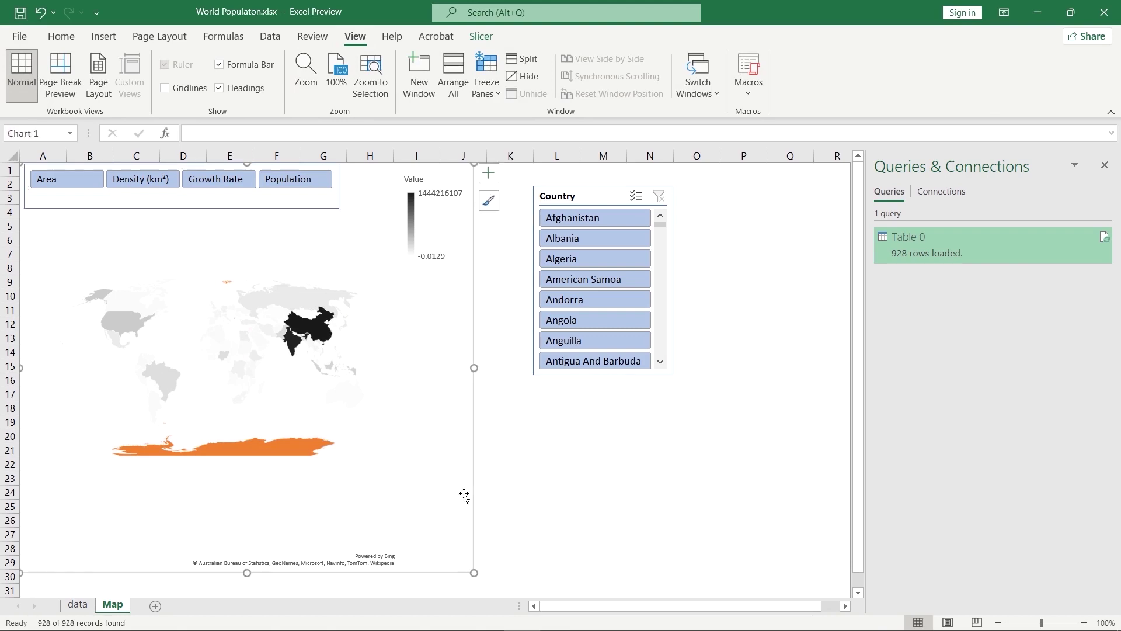
{"action": "left_click_drag", "start_coordinate": [474, 575], "coordinate": [490, 590]}
{"action": "left_click_drag", "start_coordinate": [580, 202], "coordinate": [538, 178]}
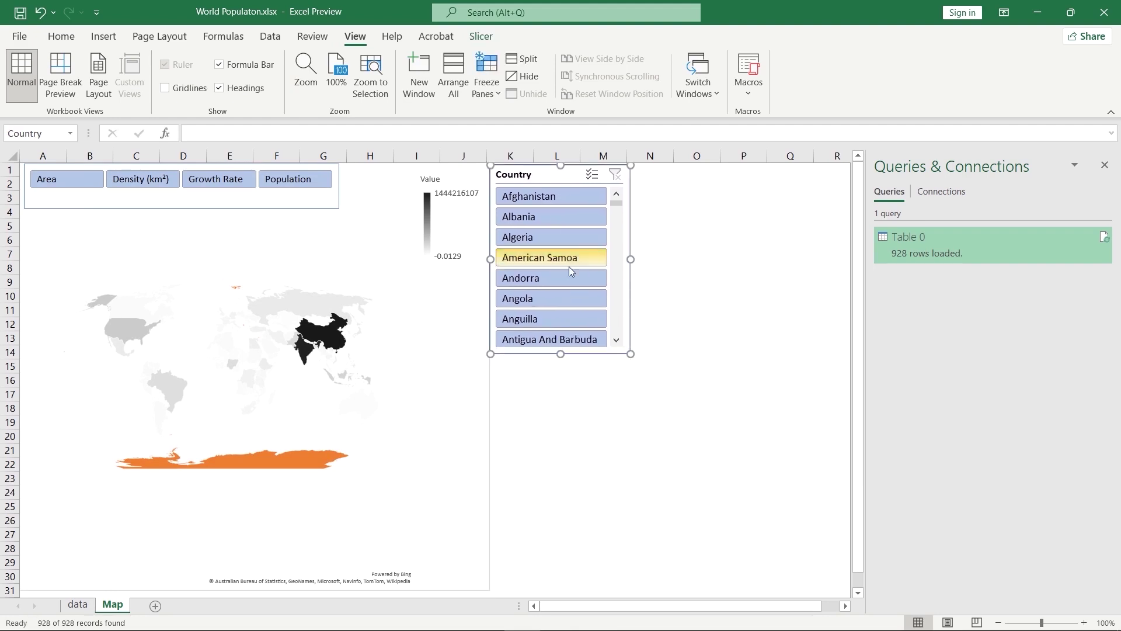
{"action": "left_click_drag", "start_coordinate": [628, 354], "coordinate": [636, 369]}
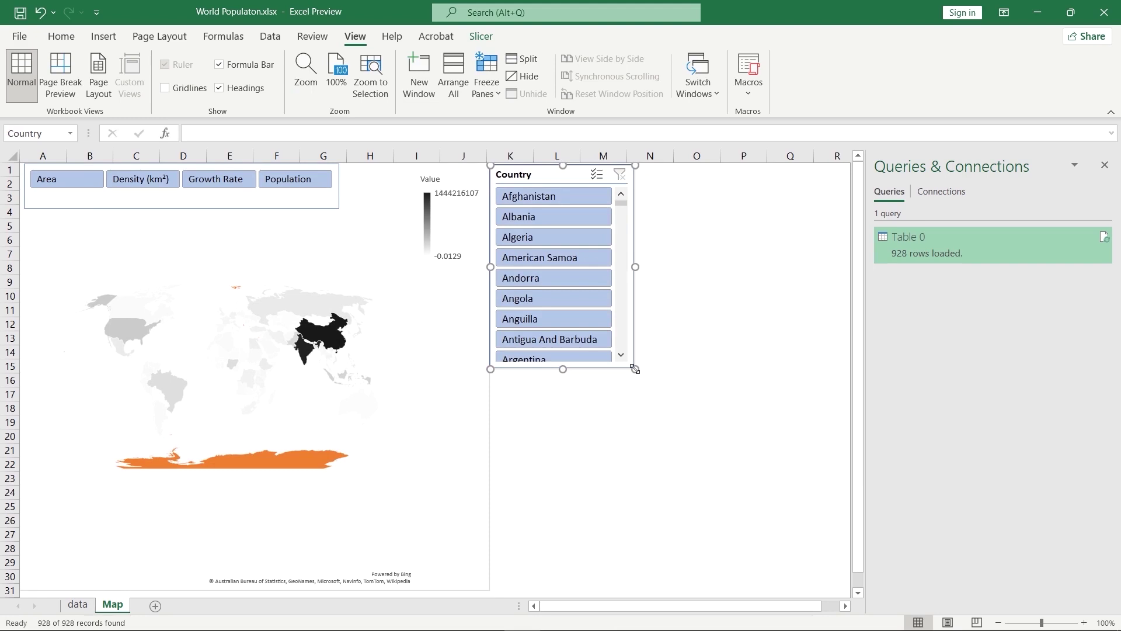
Filter the map by Area, Density (km²), Growth Rate and Population in turn, ending on Growth Rate.
{"action": "left_click", "coordinate": [63, 183]}
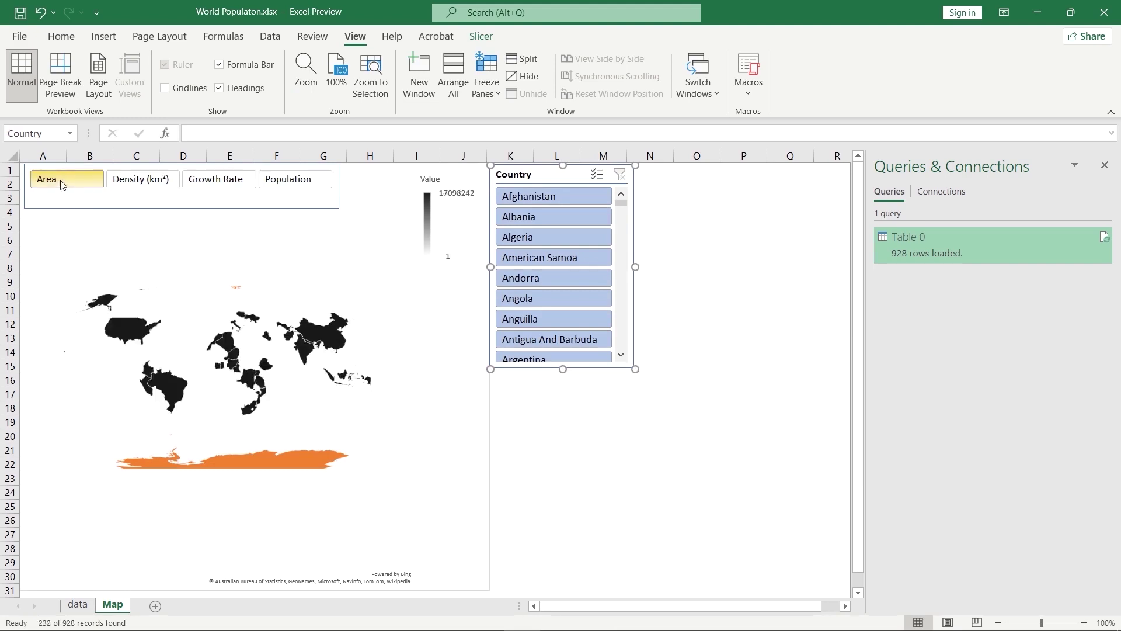
{"action": "left_click", "coordinate": [124, 183]}
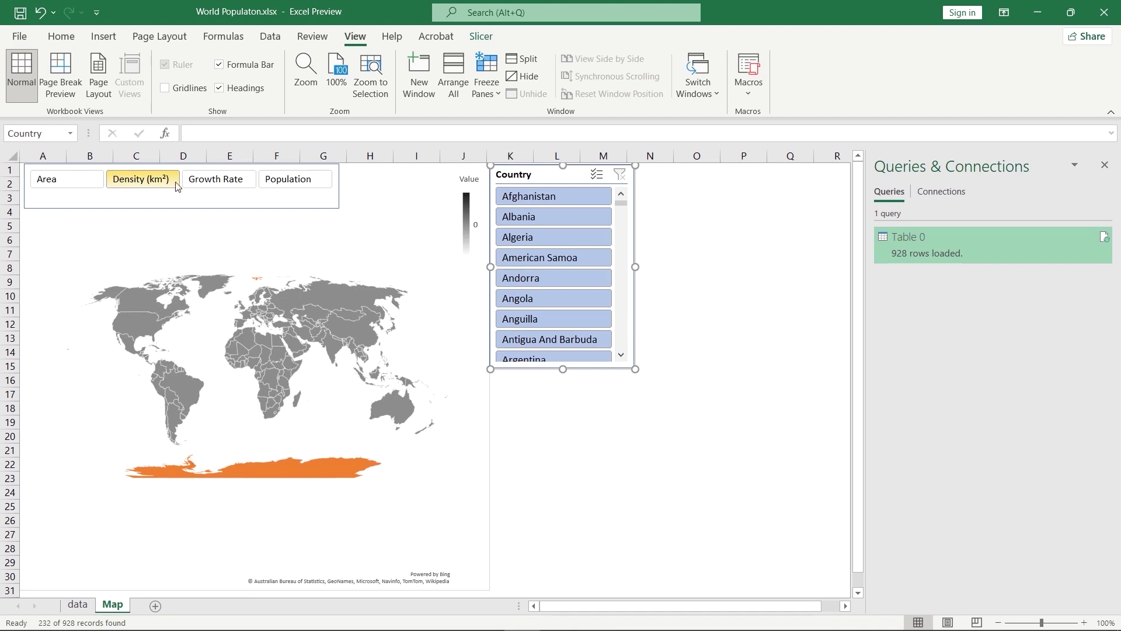
{"action": "left_click", "coordinate": [215, 184]}
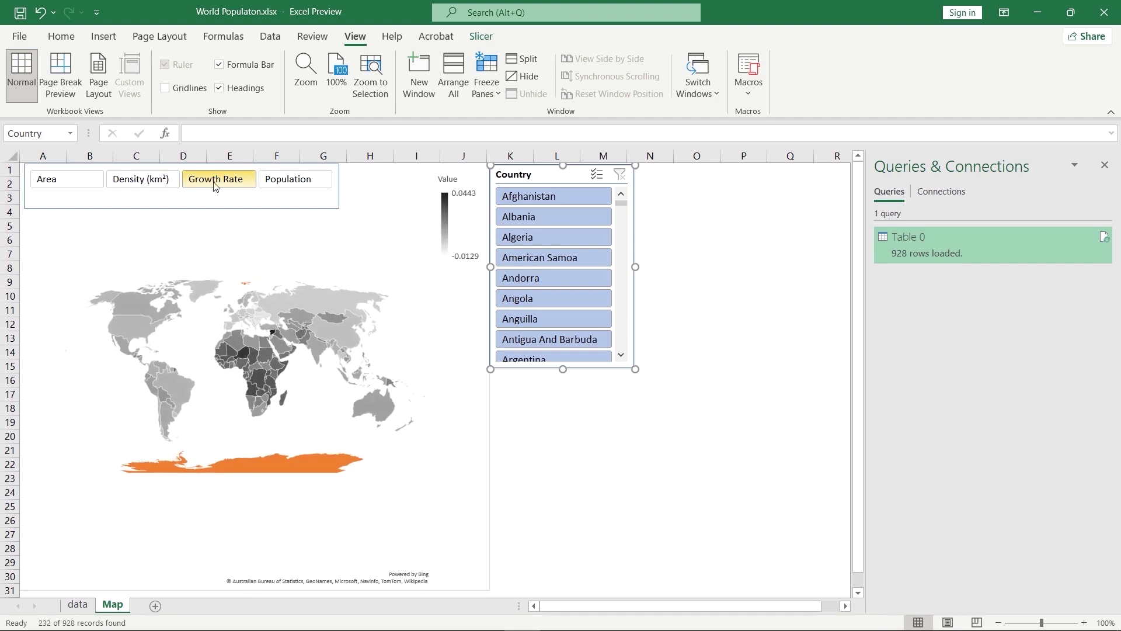
{"action": "left_click", "coordinate": [284, 186]}
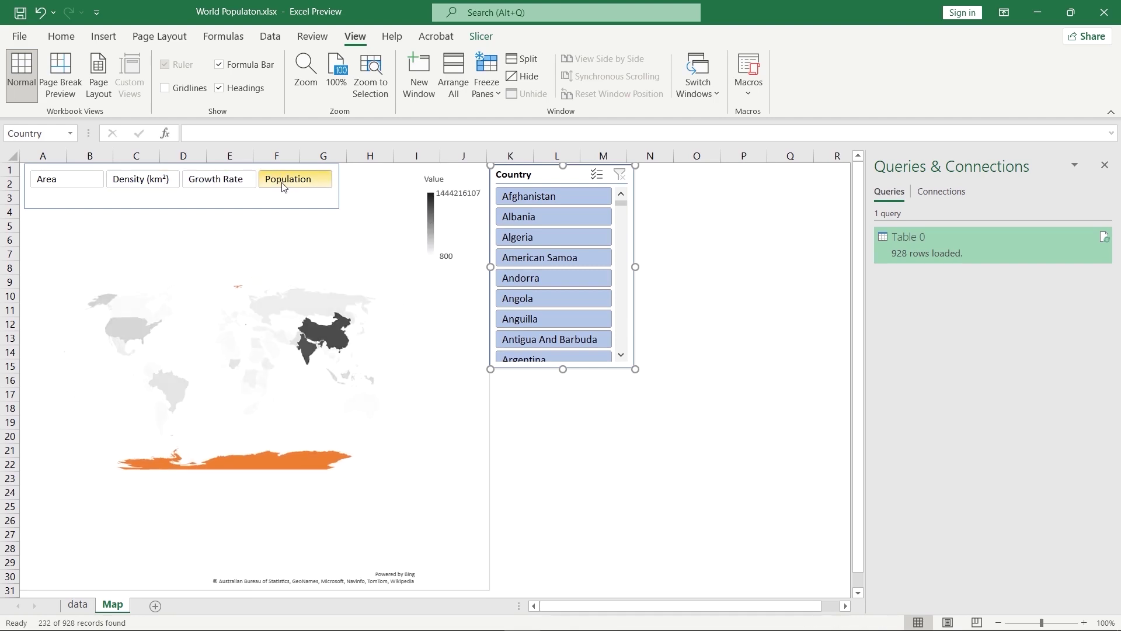
{"action": "left_click", "coordinate": [226, 188]}
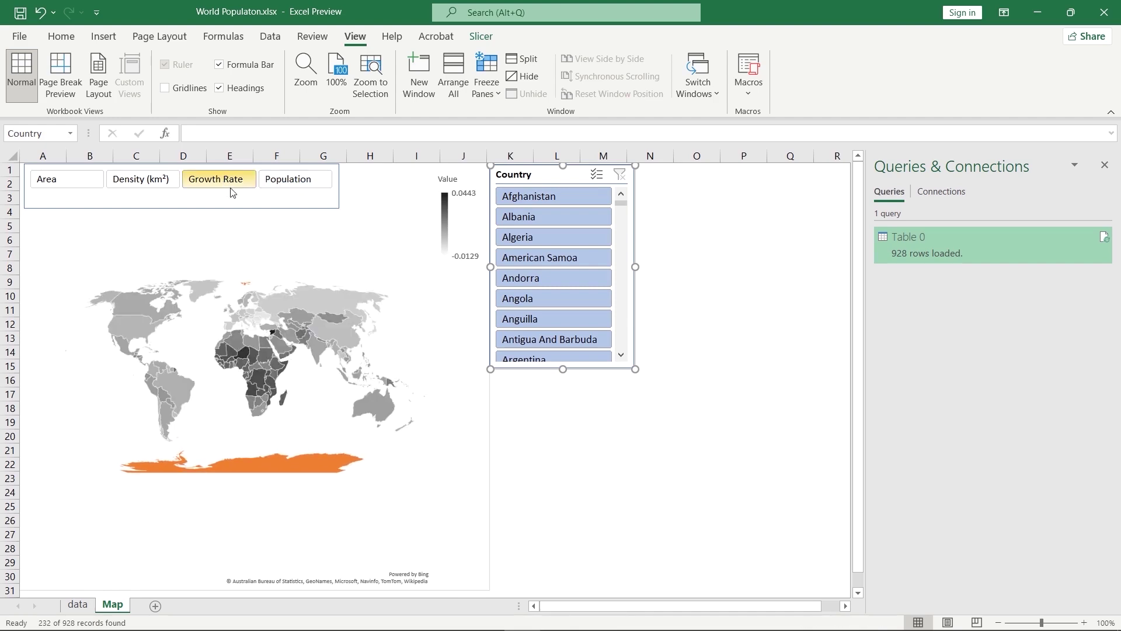
Preview the white and dark grey styles on the map chart and settle on the black-background chart style.
{"action": "left_click", "coordinate": [161, 37]}
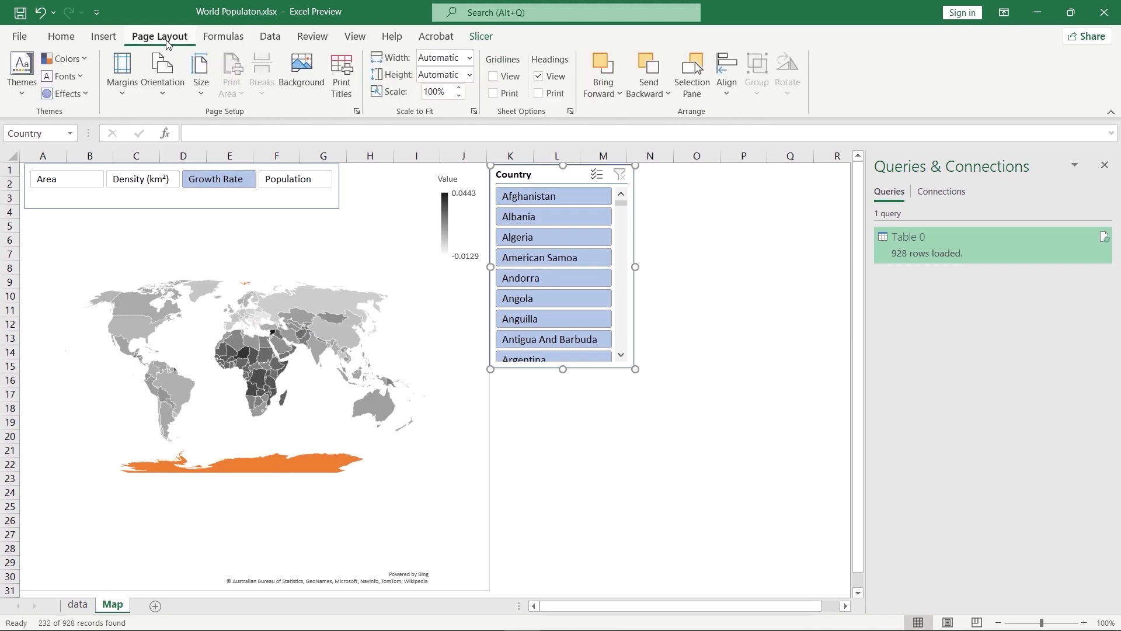
{"action": "left_click", "coordinate": [97, 42]}
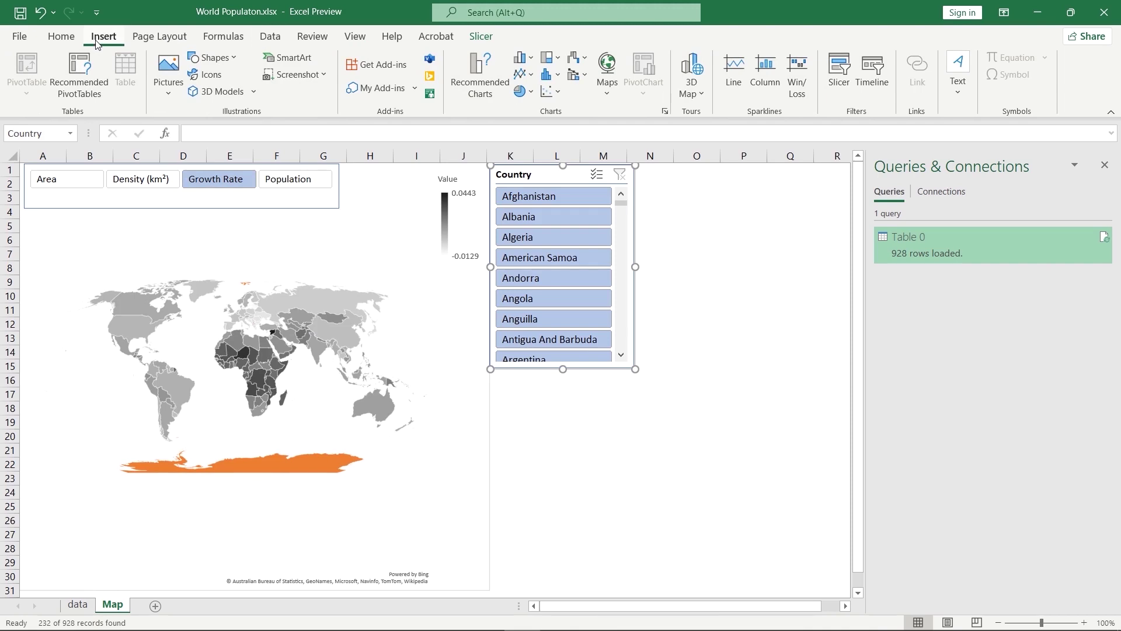
{"action": "left_click", "coordinate": [274, 352]}
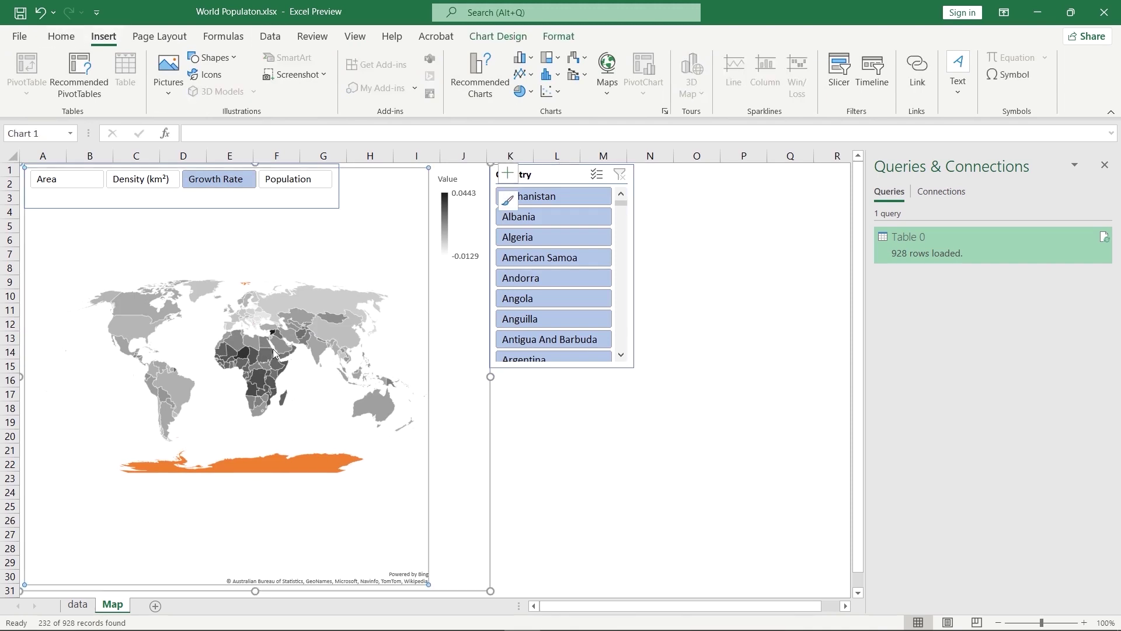
{"action": "mouse_move", "coordinate": [274, 353]}
{"action": "left_click", "coordinate": [498, 36]}
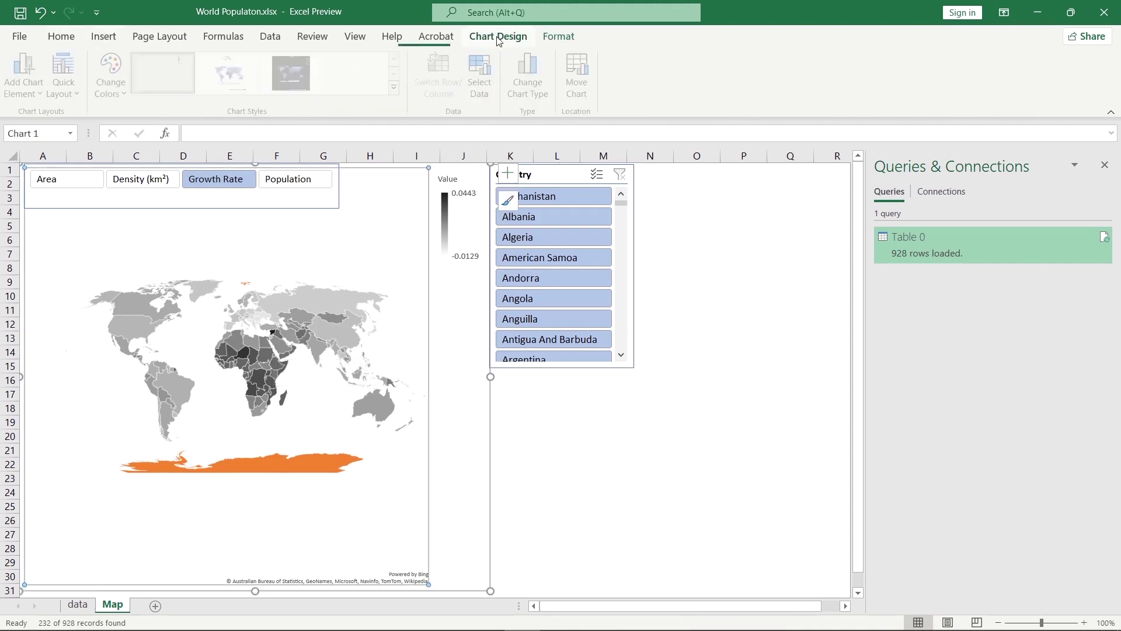
{"action": "left_click", "coordinate": [227, 79]}
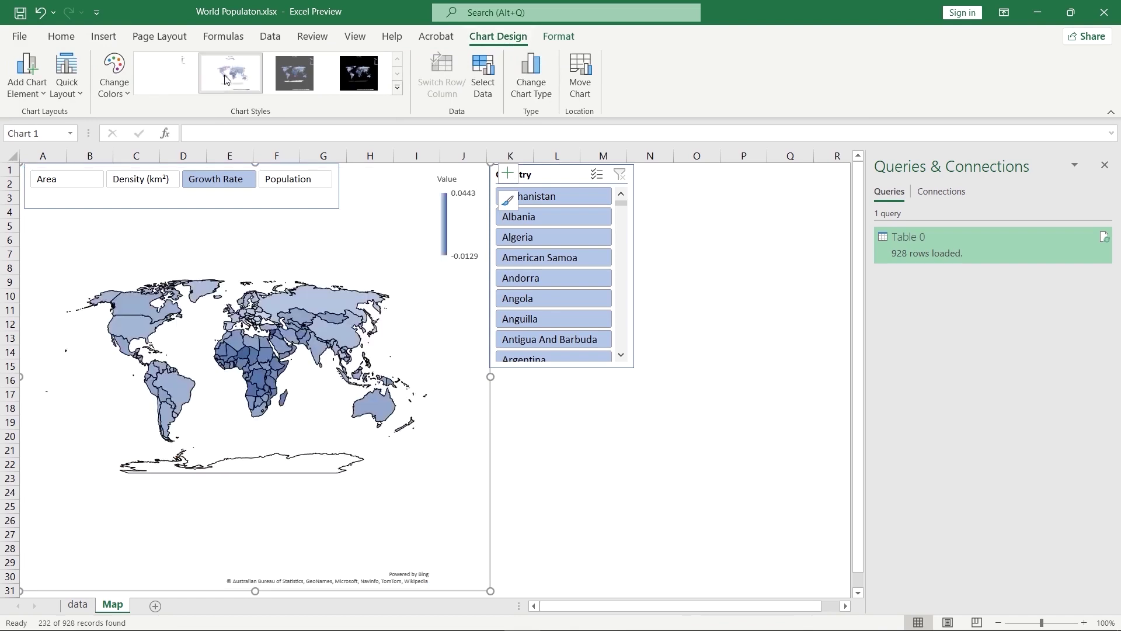
{"action": "left_click", "coordinate": [289, 75]}
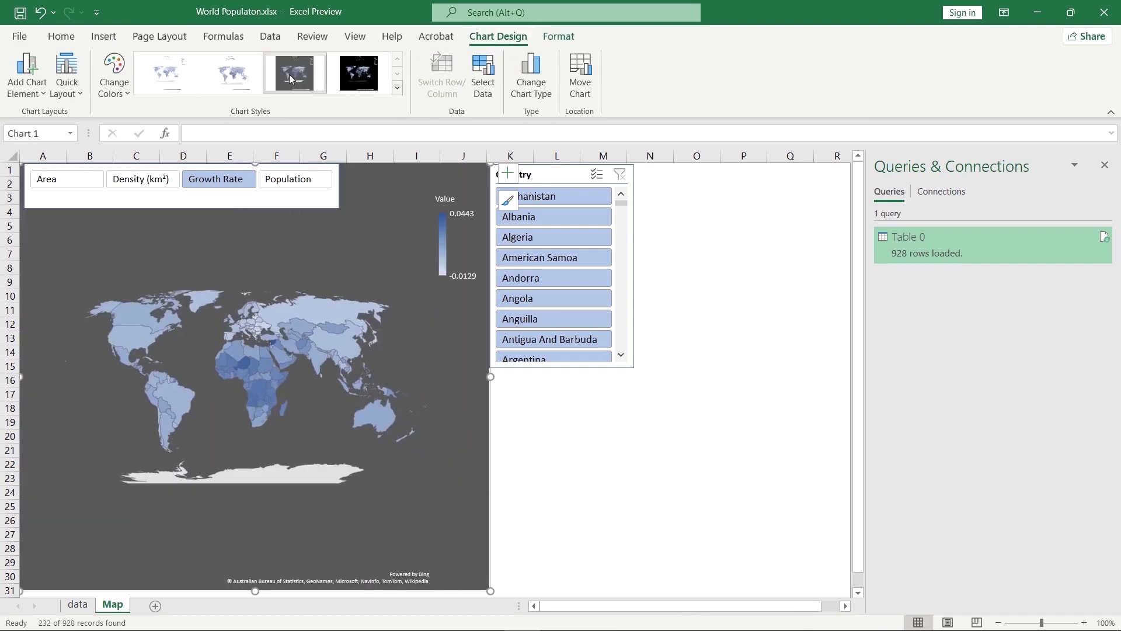
{"action": "left_click", "coordinate": [361, 74]}
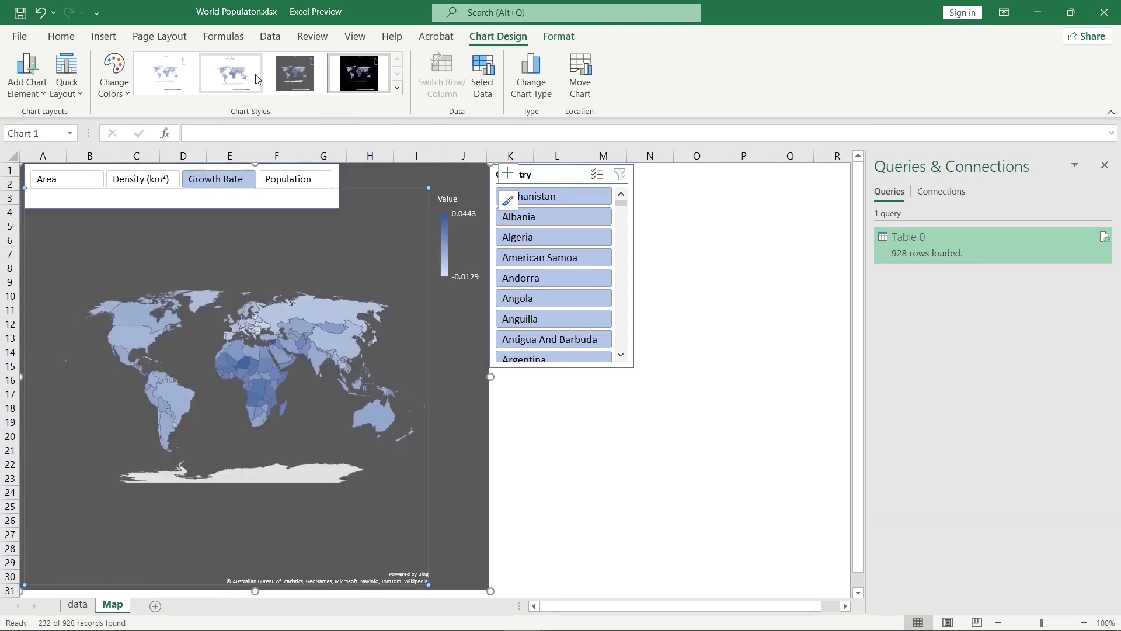
{"action": "left_click", "coordinate": [257, 79]}
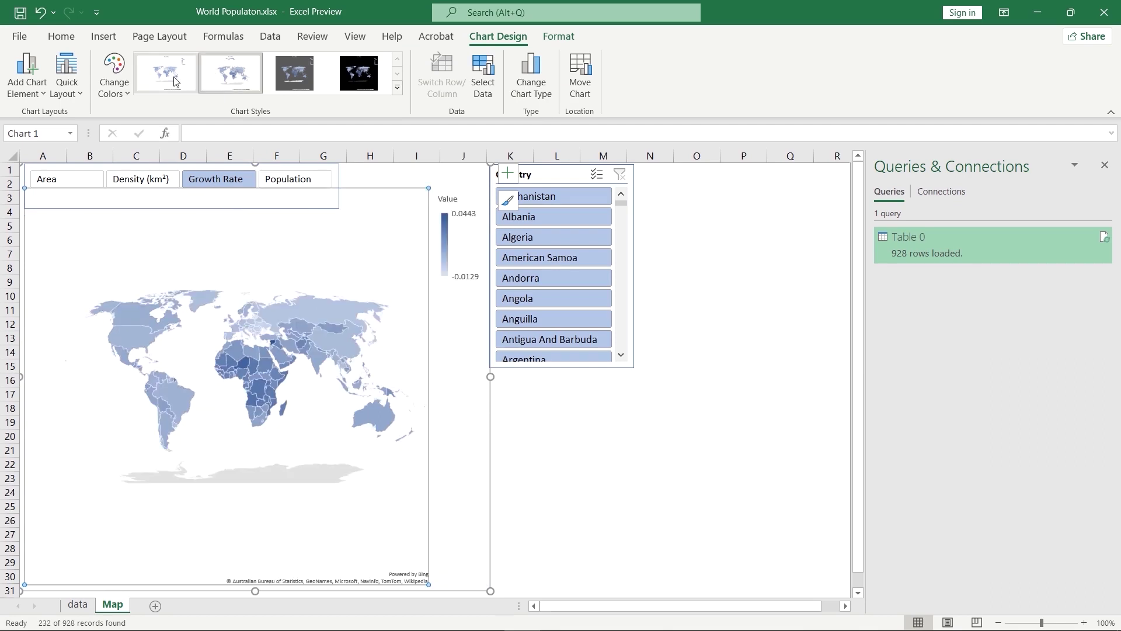
{"action": "left_click", "coordinate": [299, 80]}
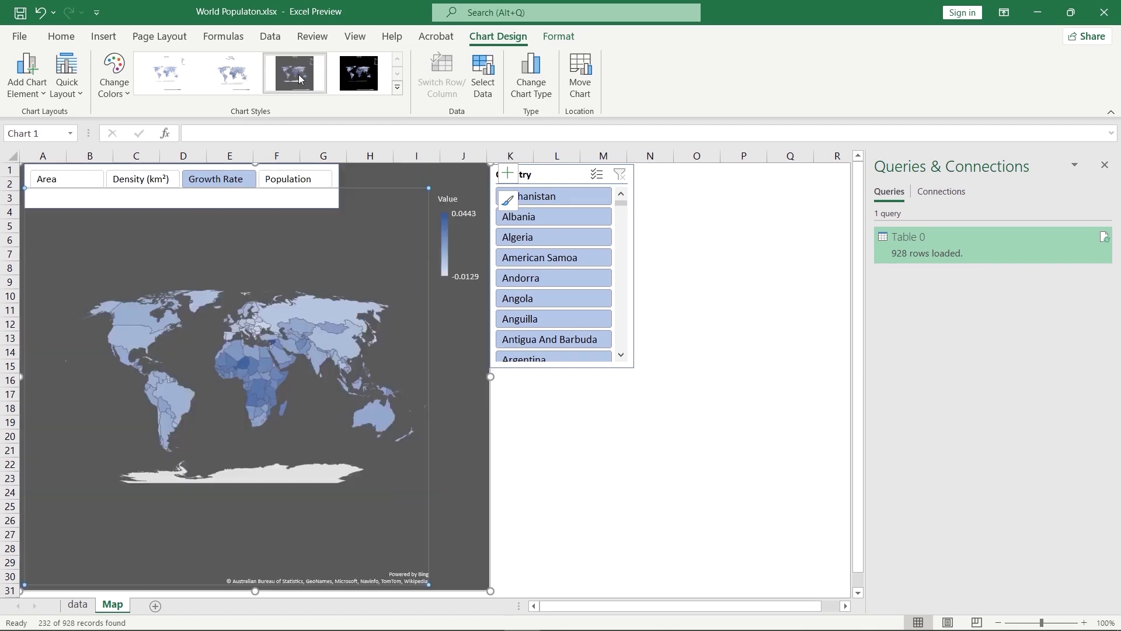
{"action": "left_click", "coordinate": [347, 80]}
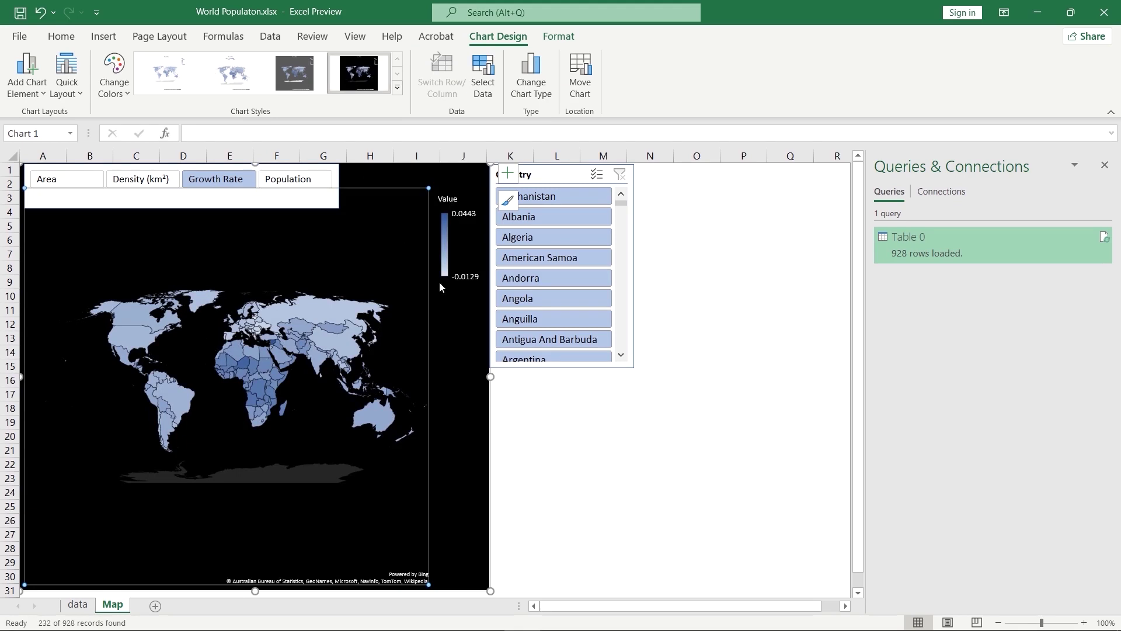
Recolor the map chart with the monochromatic orange palette.
{"action": "left_click", "coordinate": [456, 259]}
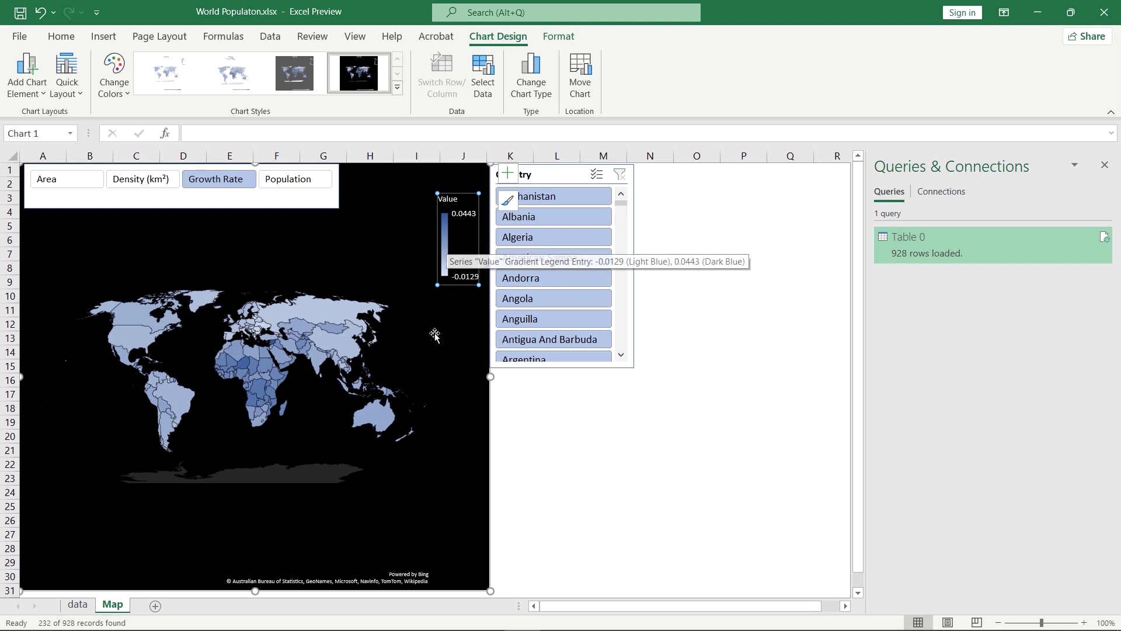
{"action": "left_click", "coordinate": [439, 341]}
{"action": "left_click", "coordinate": [449, 254]}
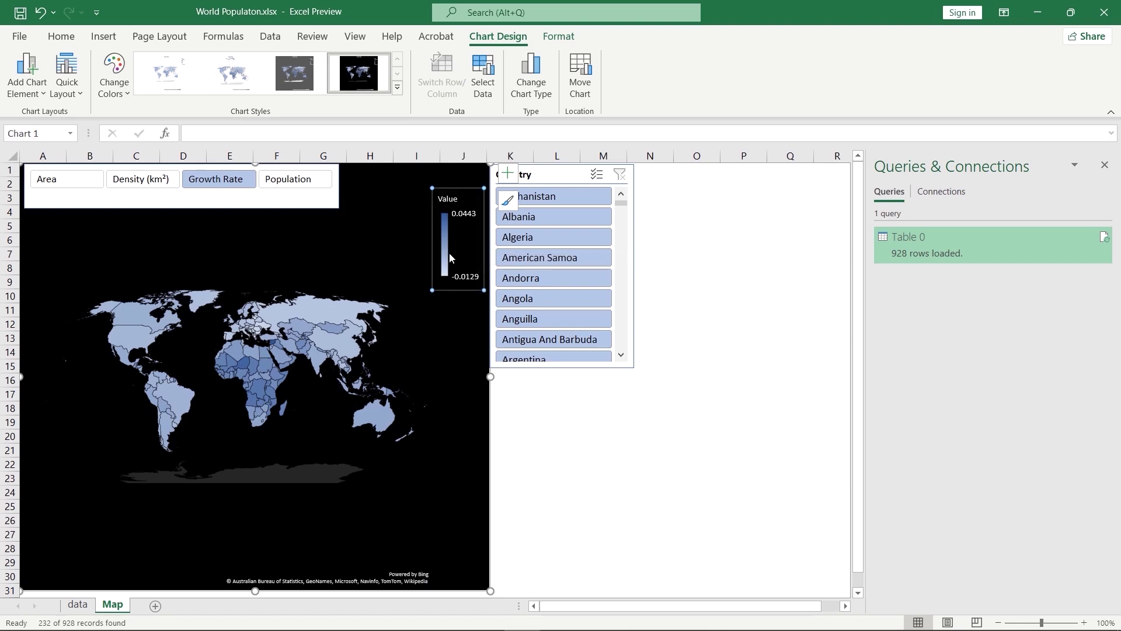
{"action": "left_click", "coordinate": [114, 73]}
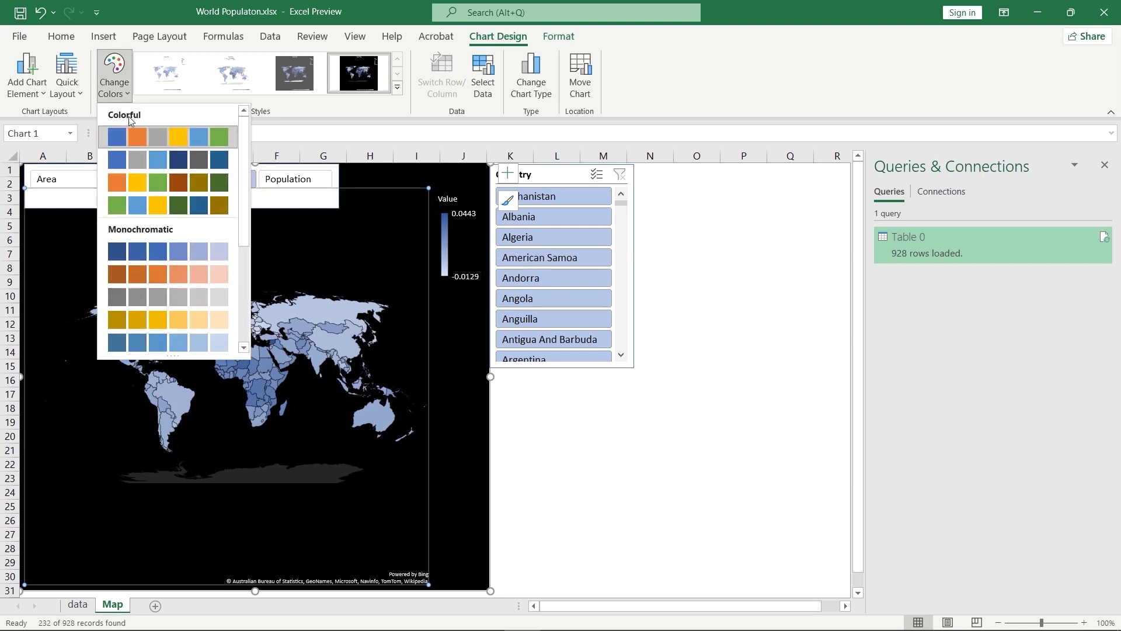
{"action": "left_click", "coordinate": [159, 278]}
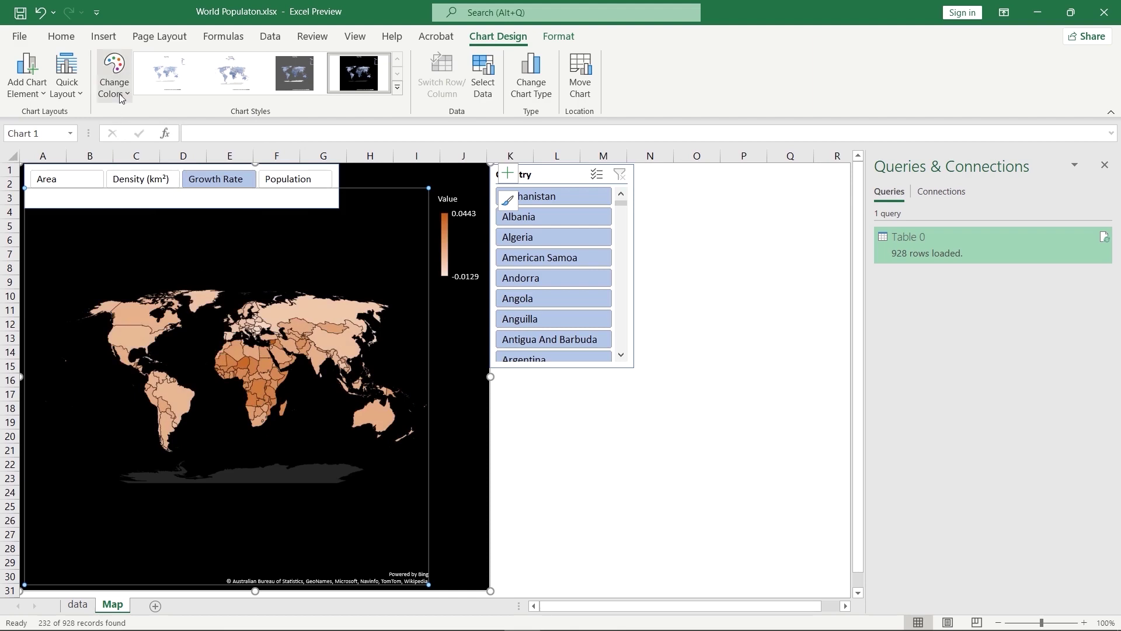
{"action": "left_click", "coordinate": [113, 73]}
{"action": "left_click", "coordinate": [201, 273]}
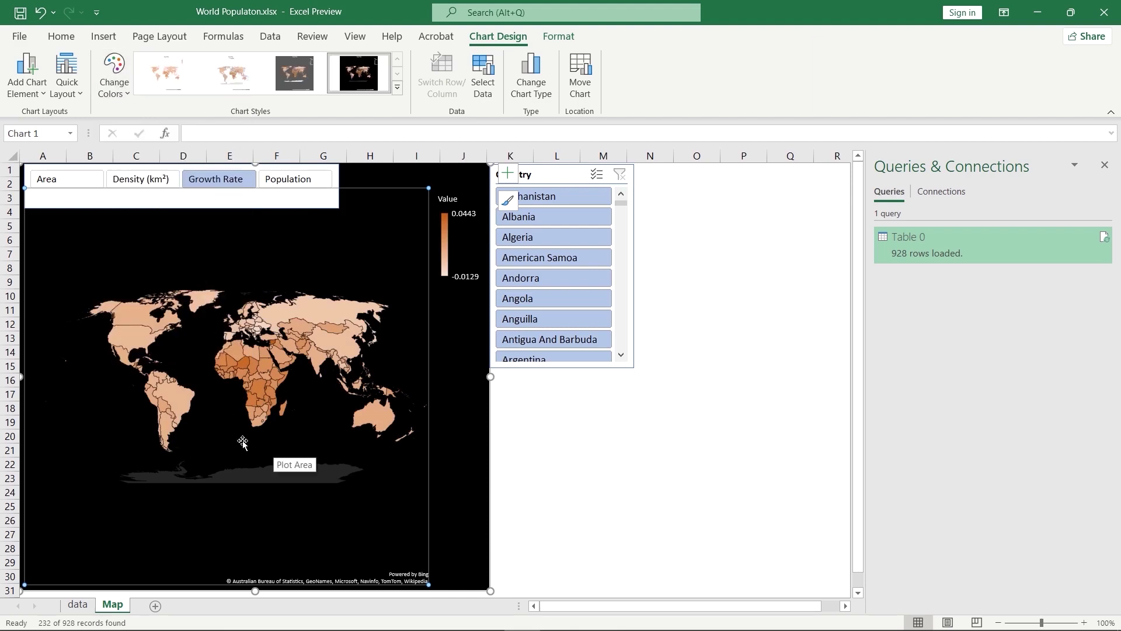
Open the formatting of the map's Value data series and set its map projection to Mercator.
{"action": "right_click", "coordinate": [257, 363]}
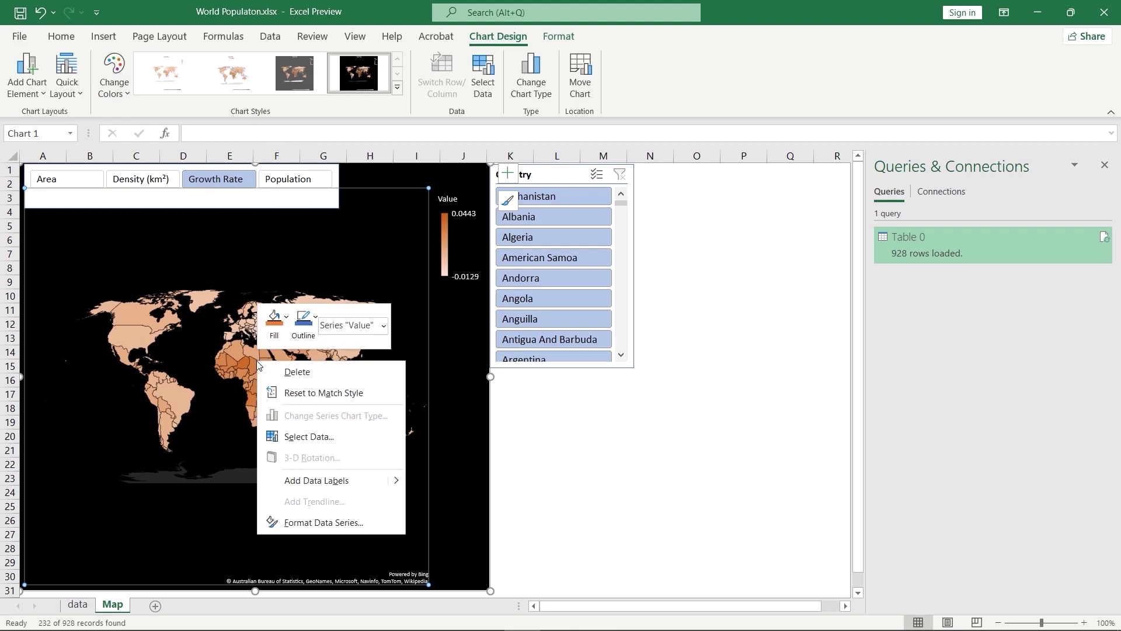
{"action": "left_click", "coordinate": [323, 521]}
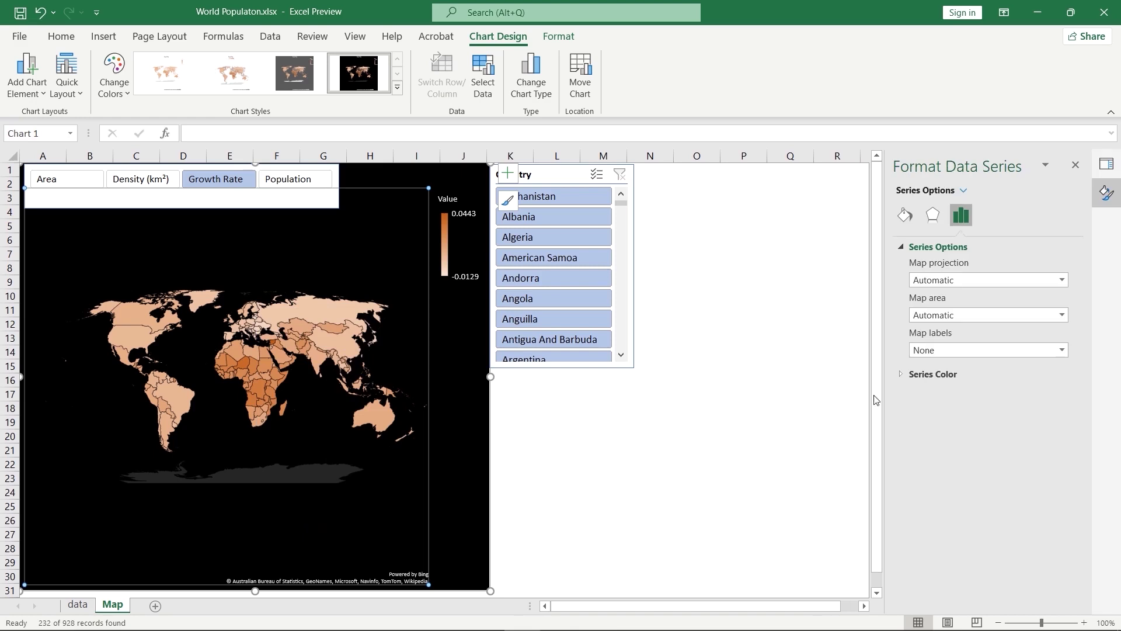
{"action": "left_click", "coordinate": [1061, 280]}
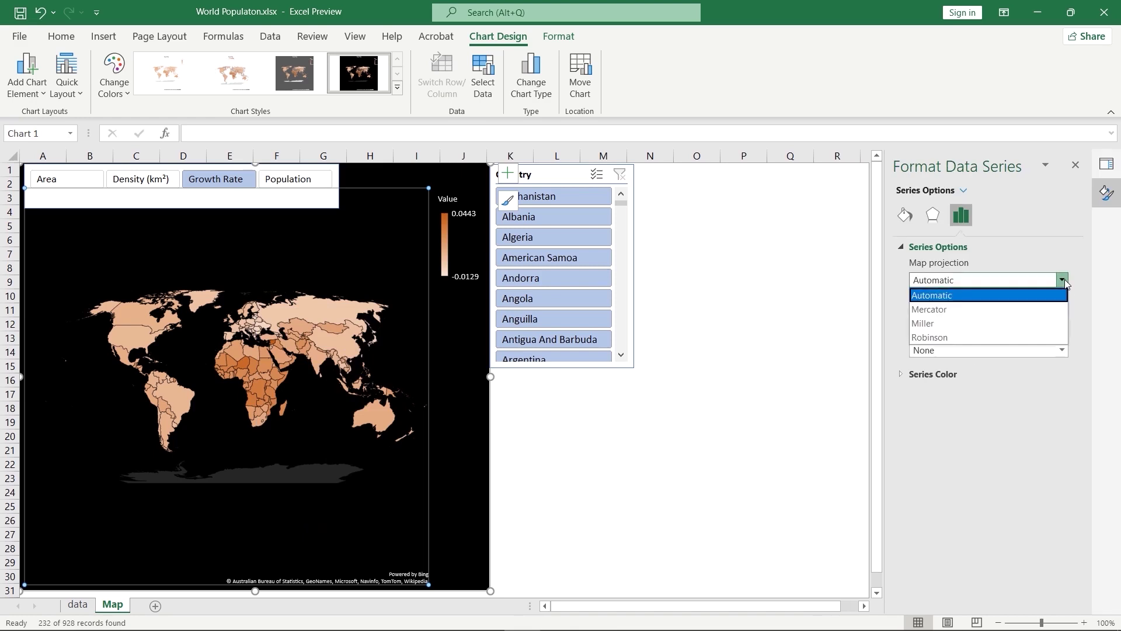
{"action": "left_click", "coordinate": [993, 309]}
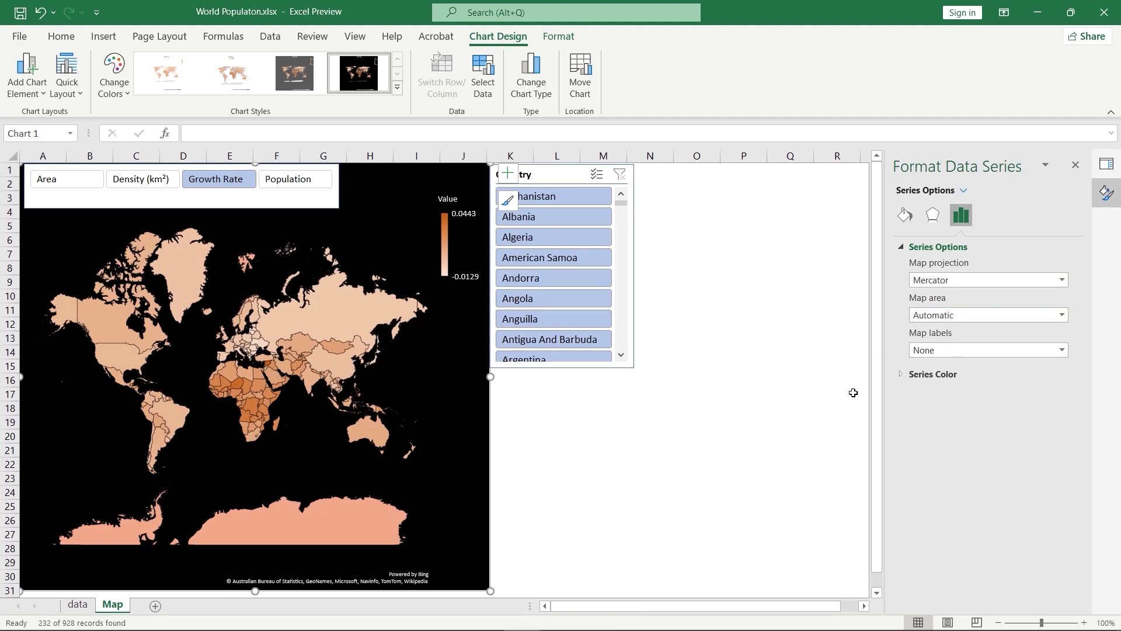
Look through the map area and map label options of the data series.
{"action": "left_click", "coordinate": [1063, 315]}
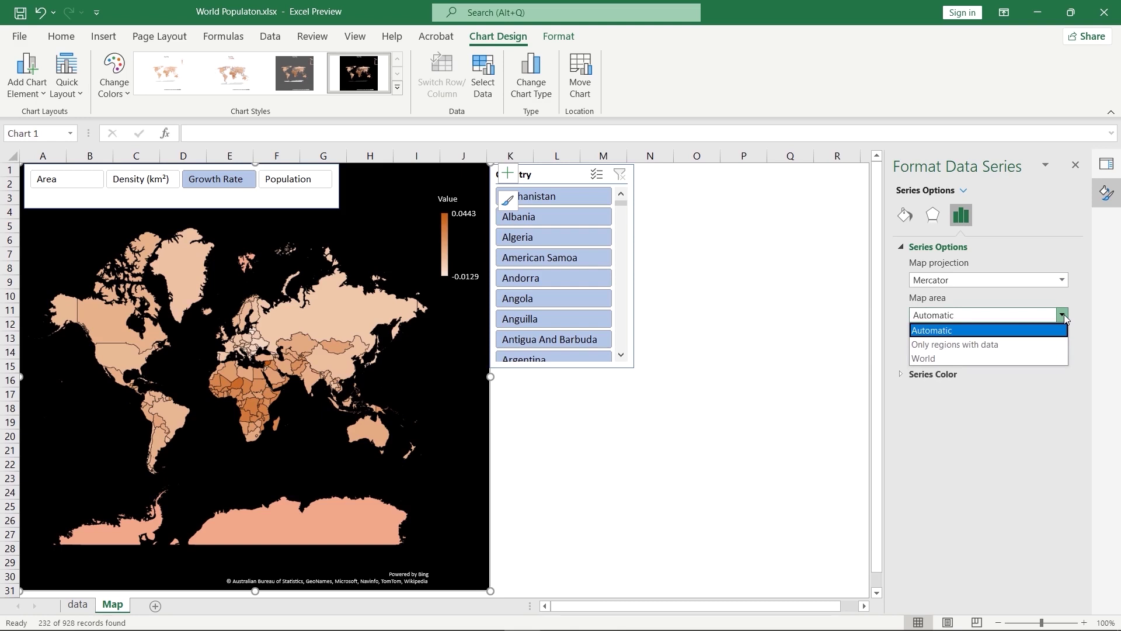
{"action": "left_click", "coordinate": [889, 325]}
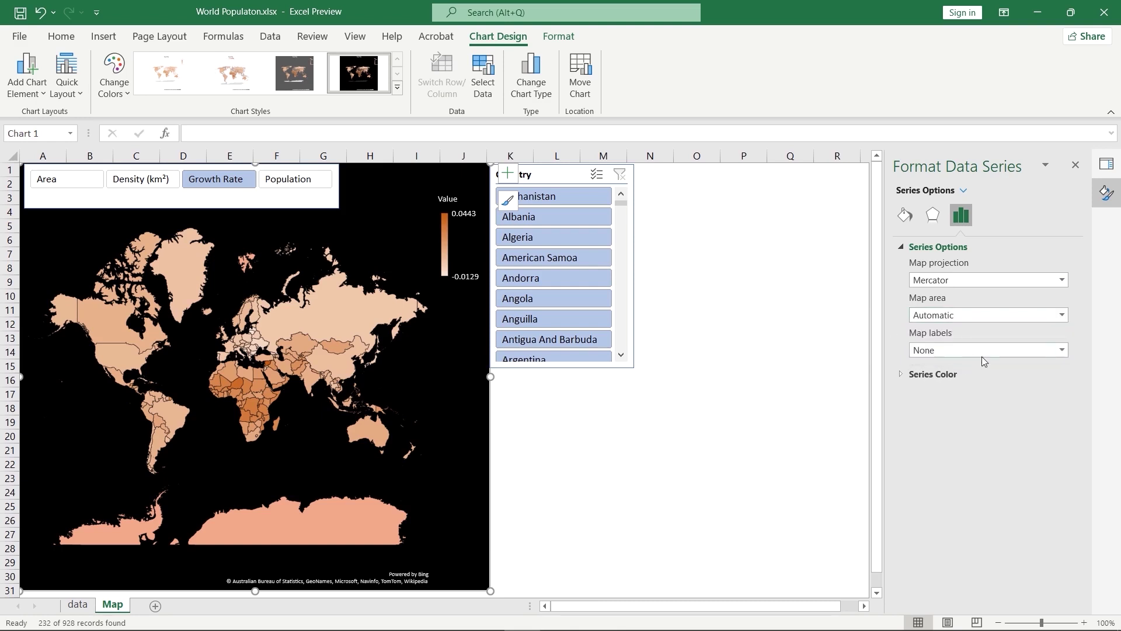
{"action": "left_click", "coordinate": [1056, 349]}
{"action": "left_click", "coordinate": [998, 362]}
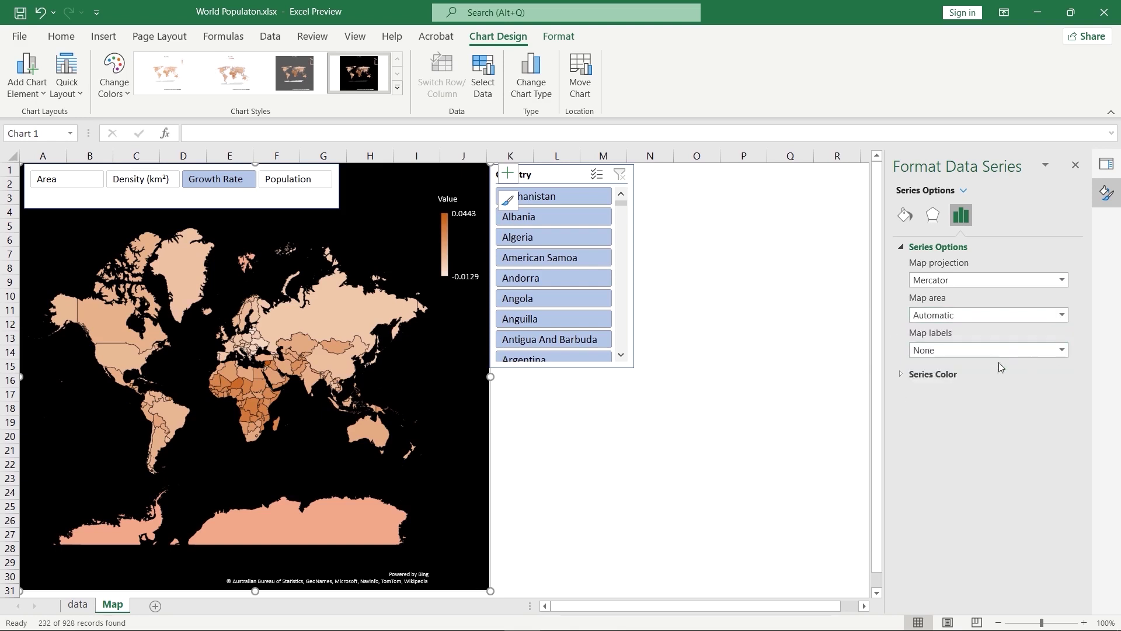
Change the series color to a Diverging (3-color) scale with white for the minimum value.
{"action": "left_click", "coordinate": [899, 375]}
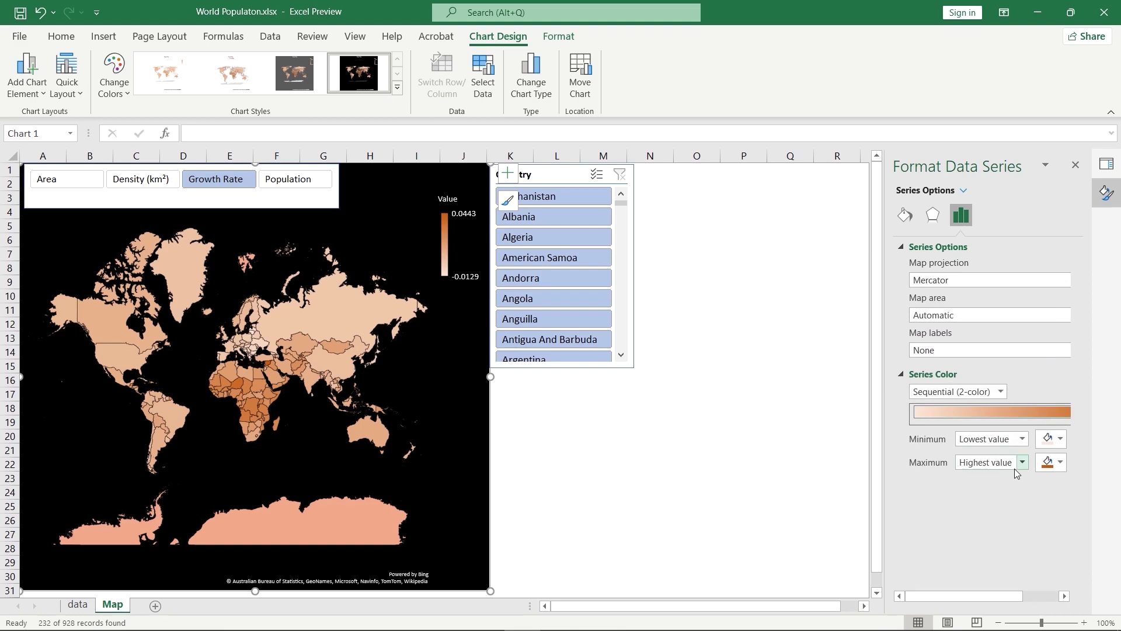
{"action": "left_click", "coordinate": [1001, 391]}
{"action": "left_click", "coordinate": [966, 421]}
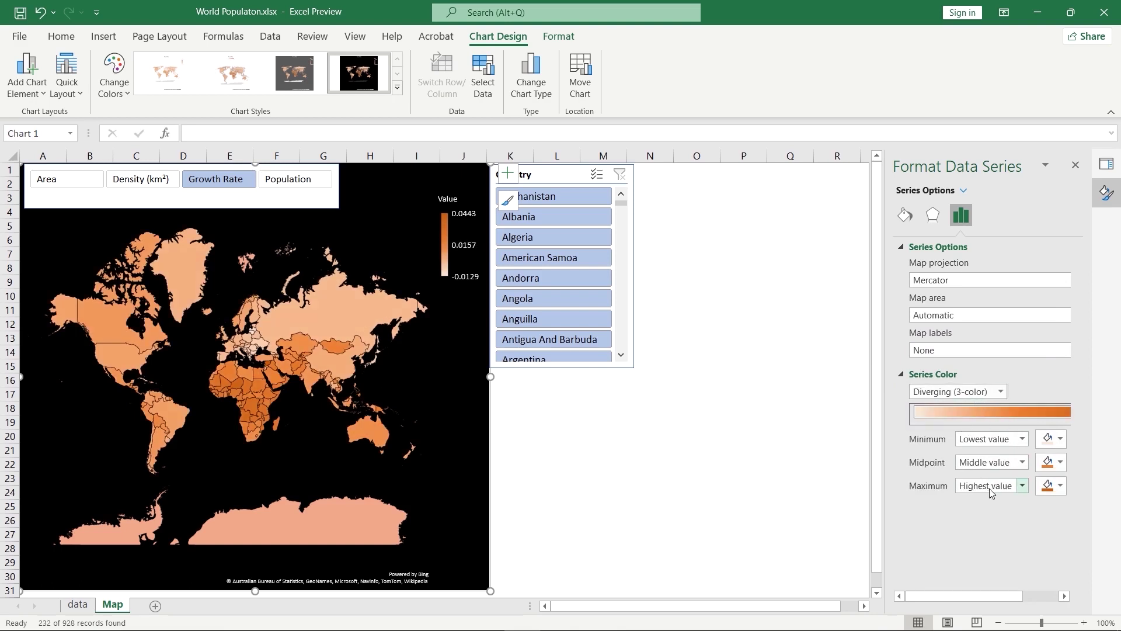
{"action": "left_click", "coordinate": [1060, 441]}
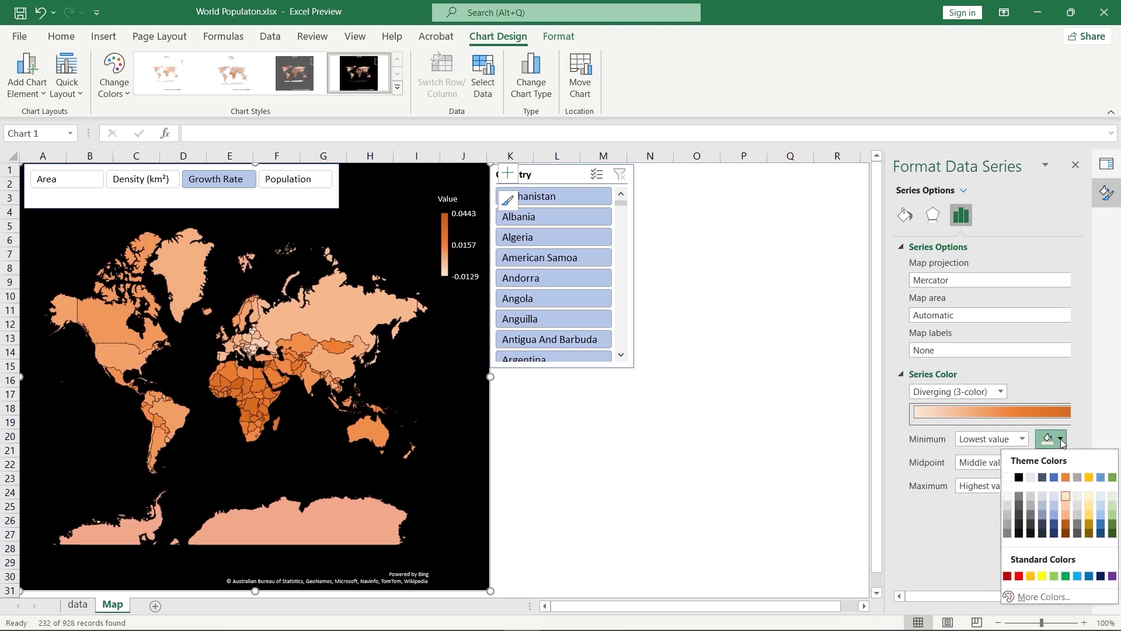
{"action": "left_click", "coordinate": [1008, 478]}
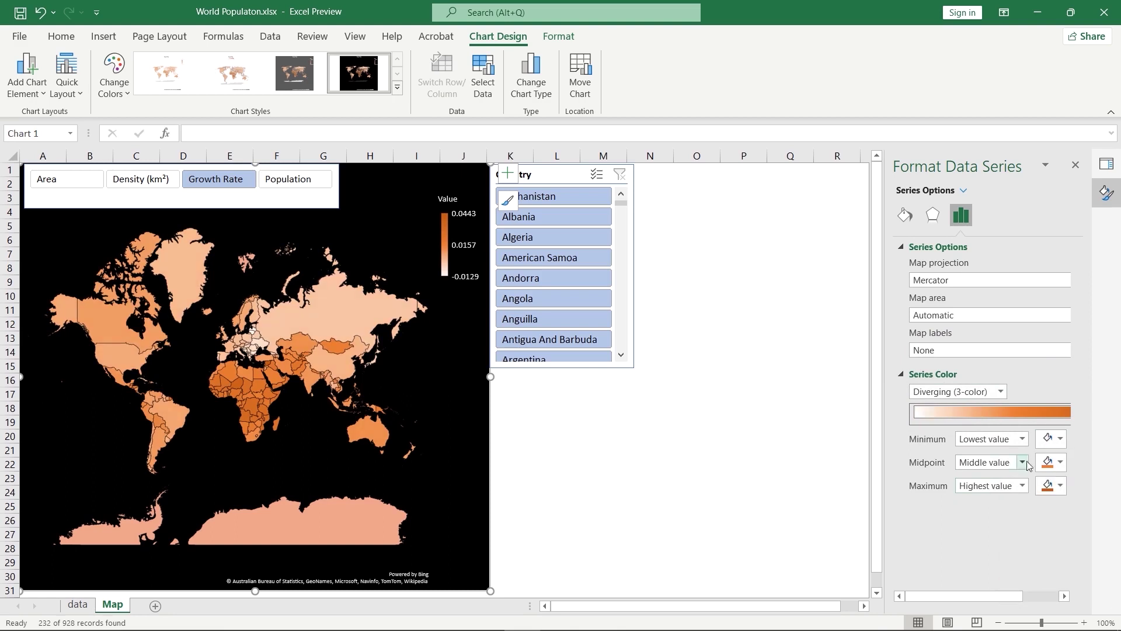
Set the scale's maximum color to the darkest theme orange and its midpoint color to a light orange.
{"action": "left_click", "coordinate": [1060, 485]}
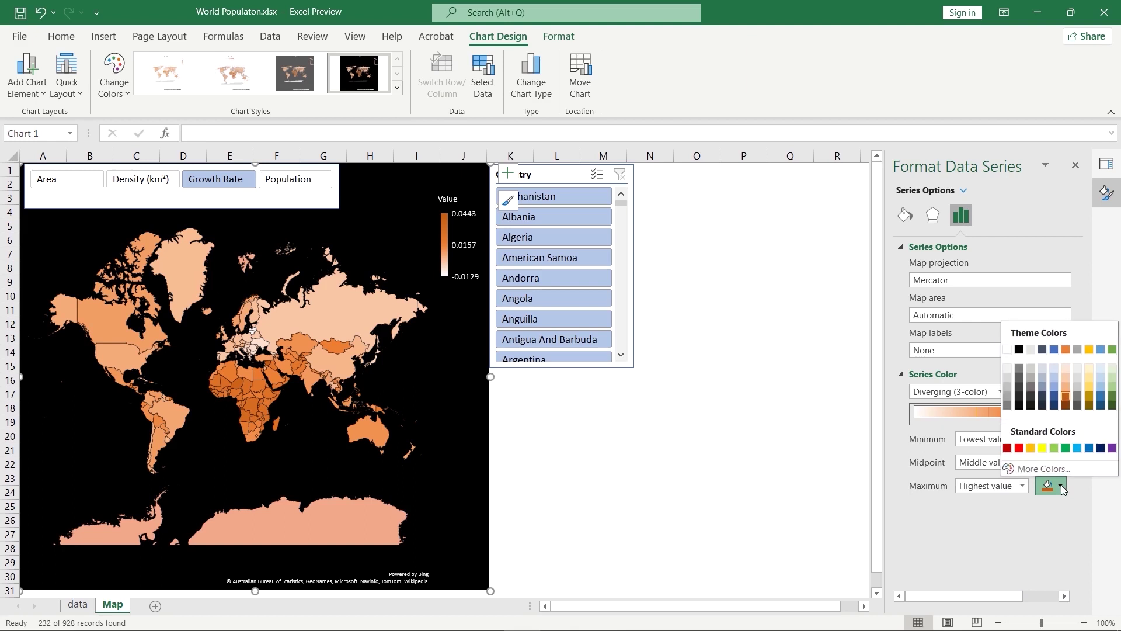
{"action": "left_click", "coordinate": [1065, 404]}
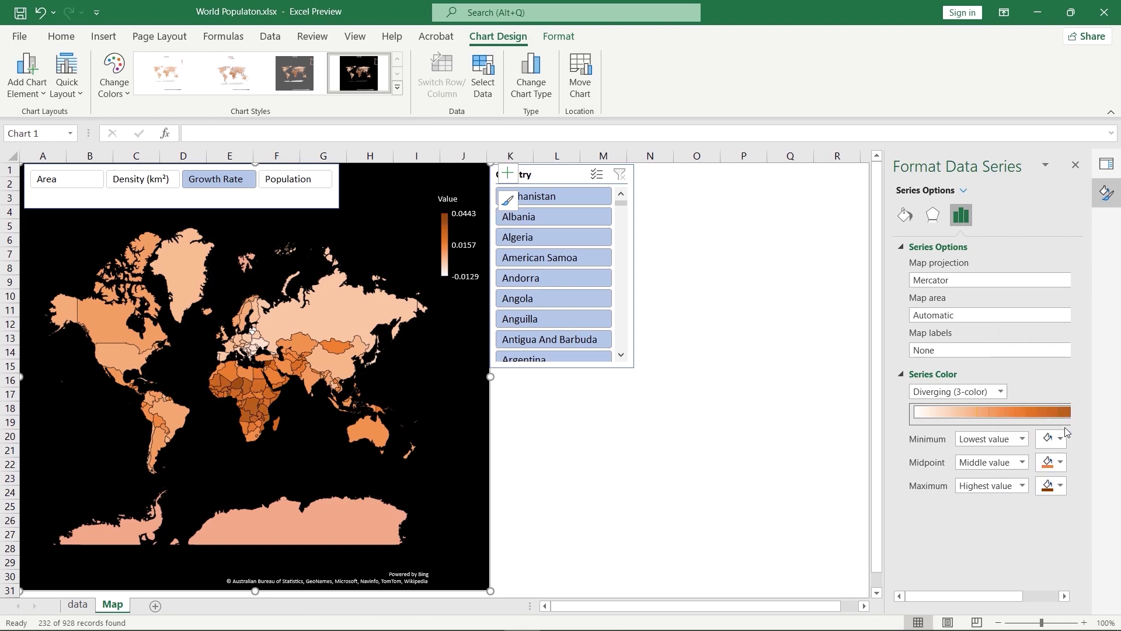
{"action": "left_click", "coordinate": [1062, 462]}
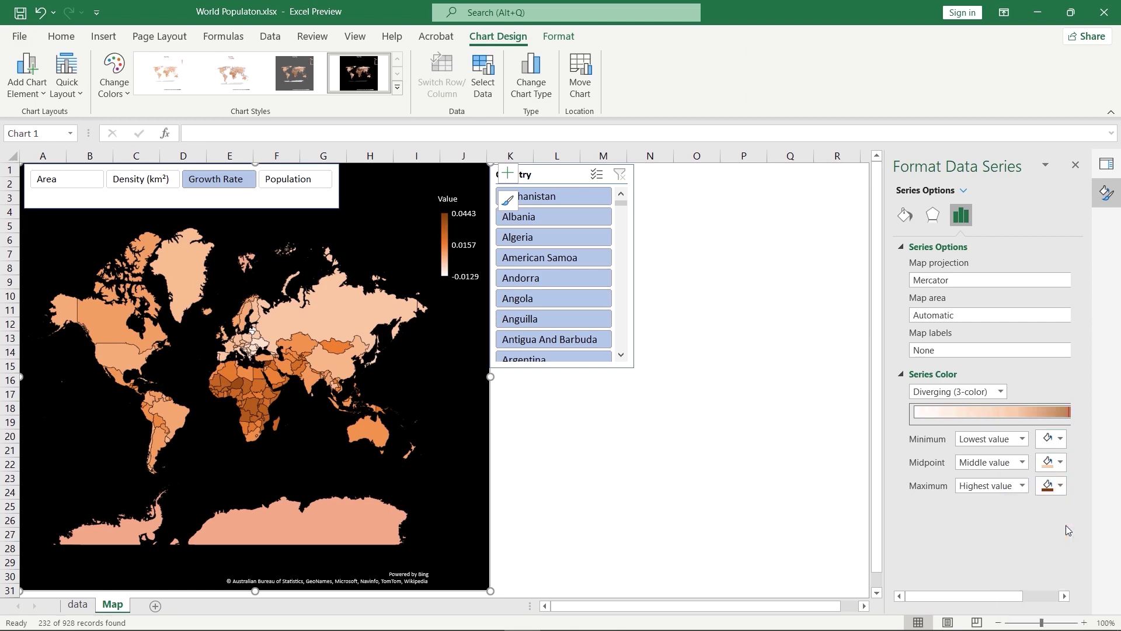
{"action": "left_click", "coordinate": [1066, 524]}
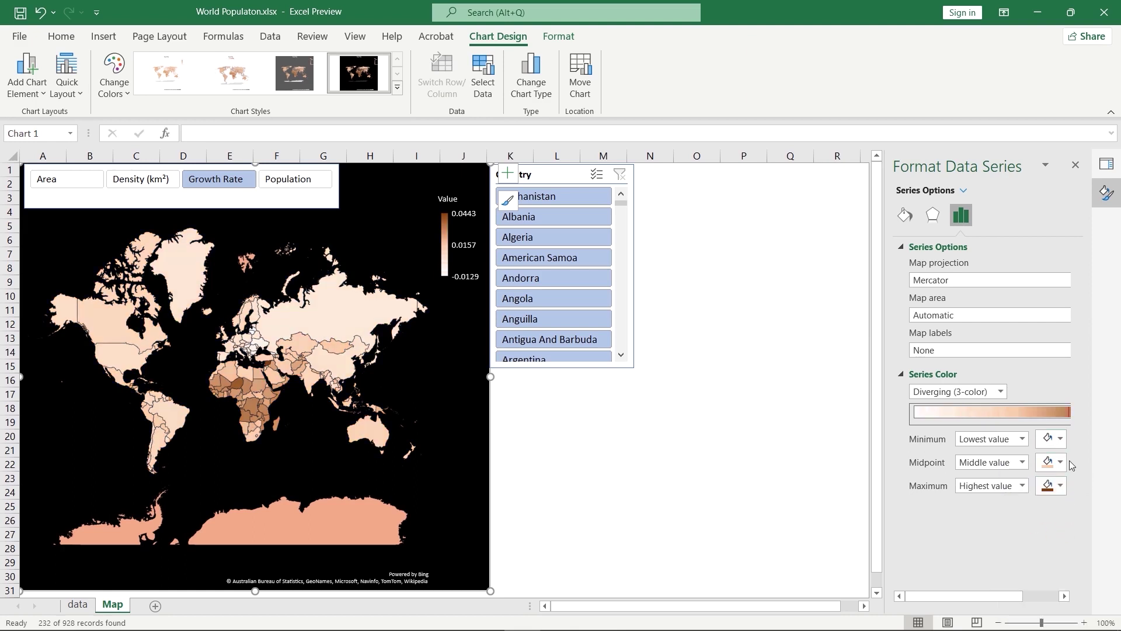
{"action": "left_click", "coordinate": [1061, 463]}
{"action": "left_click", "coordinate": [1064, 538]}
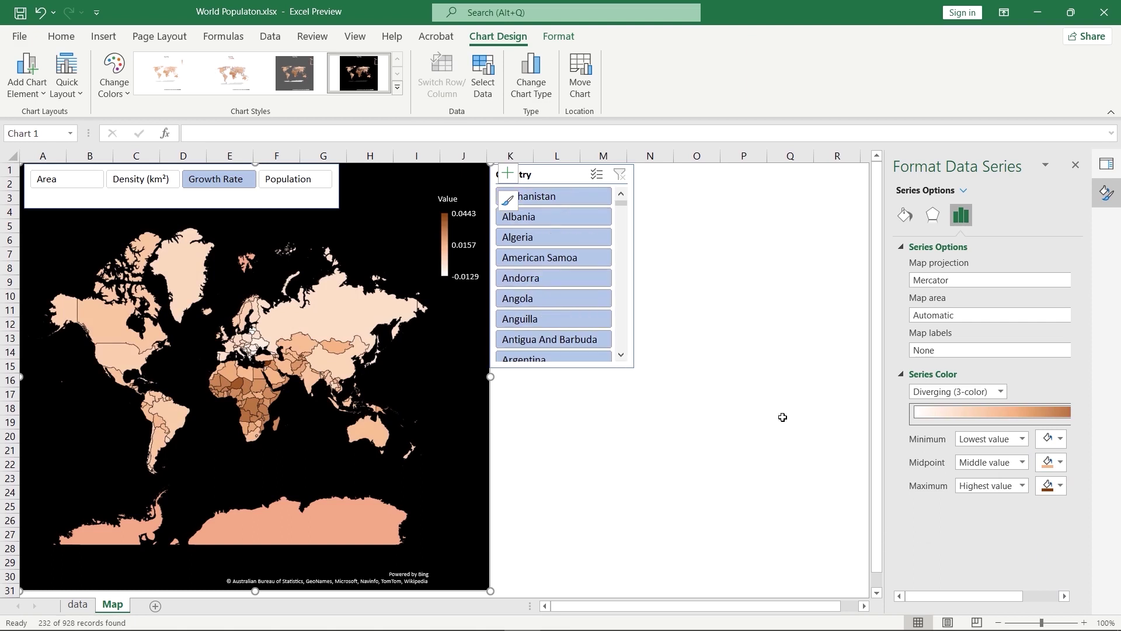
Move the Country slicer down beside the map chart so it starts around row 9, and select it.
{"action": "left_click_drag", "start_coordinate": [562, 175], "coordinate": [563, 286]}
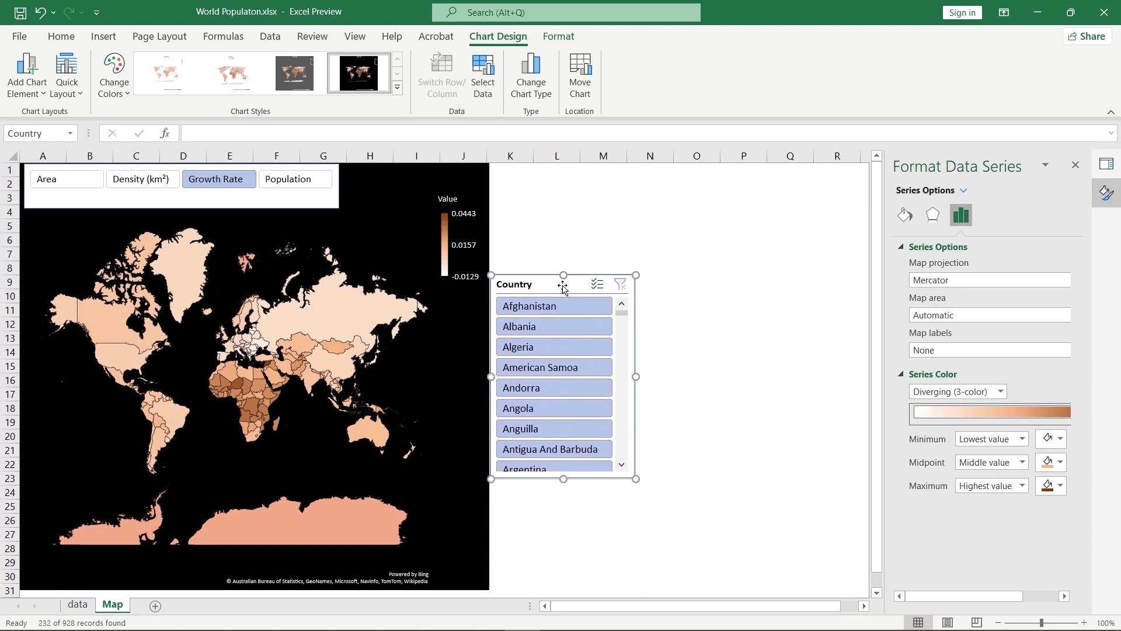
{"action": "left_click", "coordinate": [702, 362]}
{"action": "left_click", "coordinate": [570, 292]}
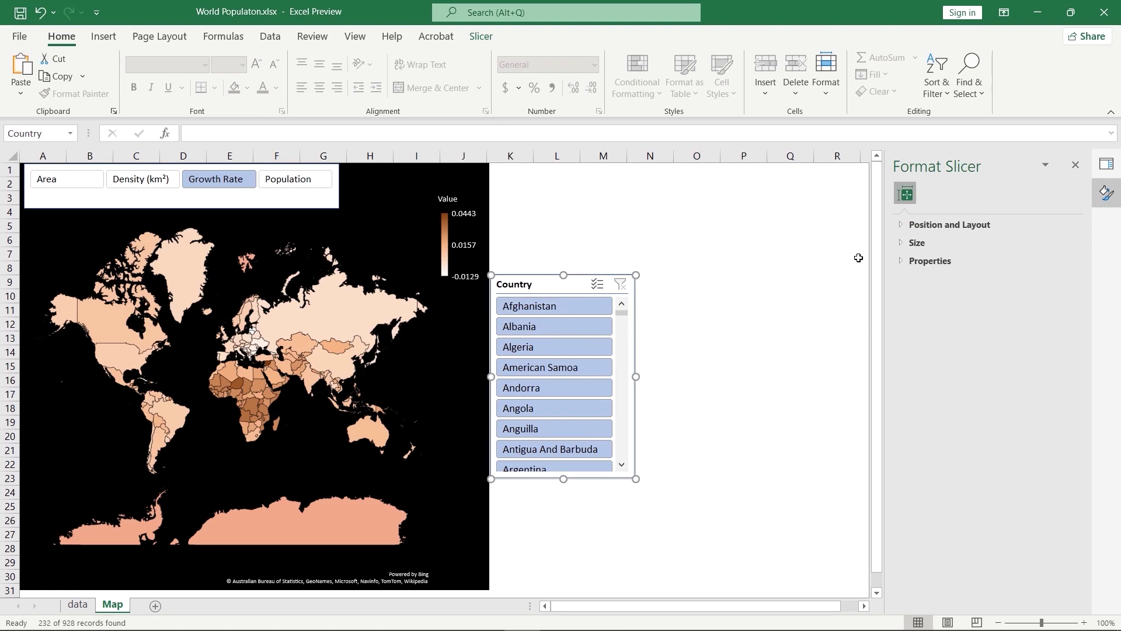
Look through the Country slicer's properties, size, and position and layout settings.
{"action": "left_click", "coordinate": [902, 261]}
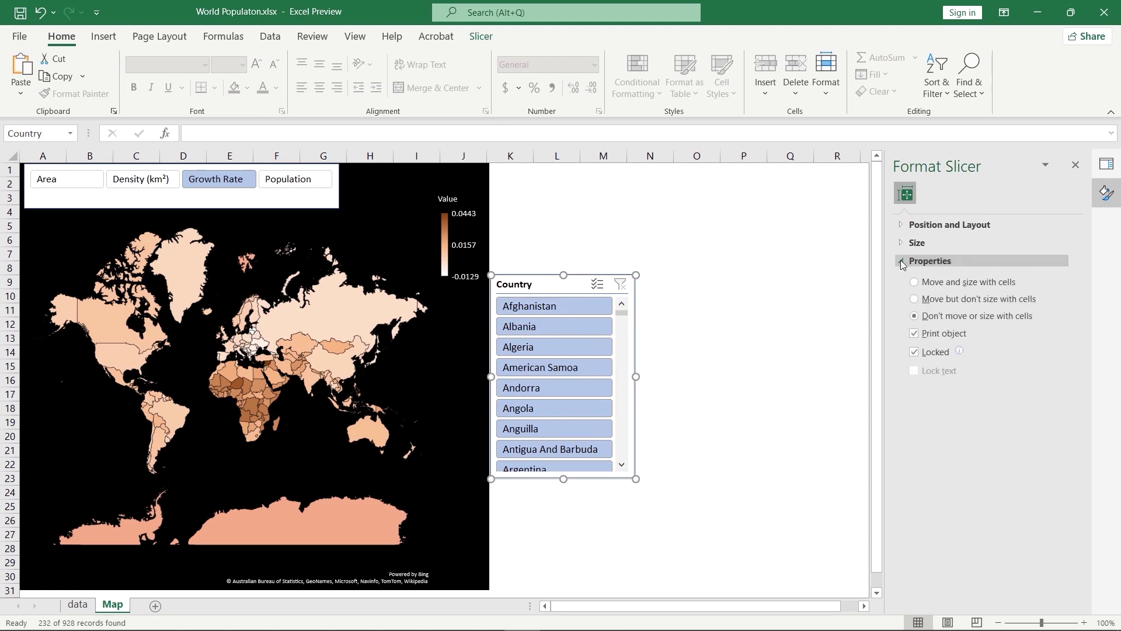
{"action": "left_click", "coordinate": [903, 262]}
{"action": "left_click", "coordinate": [898, 242]}
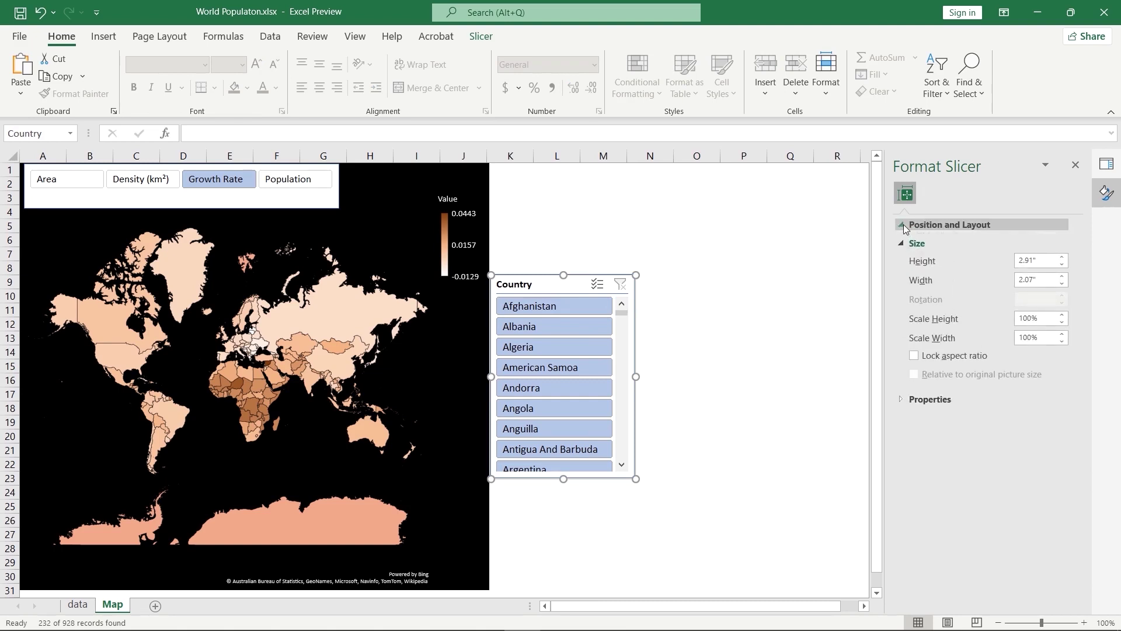
{"action": "left_click", "coordinate": [902, 224]}
{"action": "left_click", "coordinate": [903, 224]}
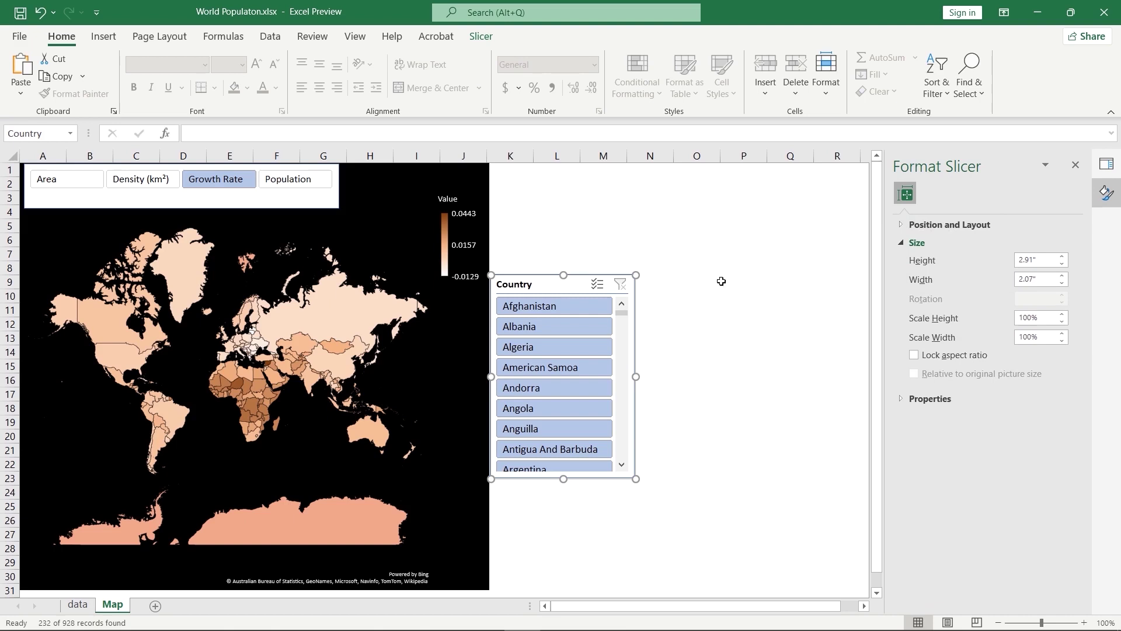
{"action": "left_click", "coordinate": [659, 313]}
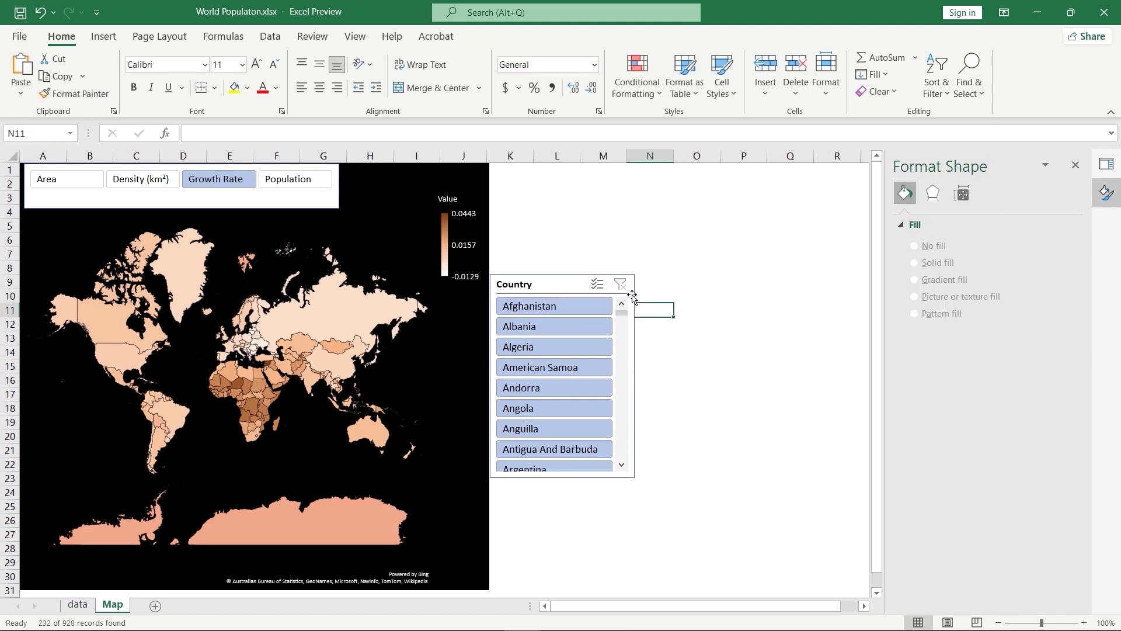
Apply the second, white chart style to the map and move the Matrx slicer to the chart's lower-left corner.
{"action": "left_click", "coordinate": [295, 257]}
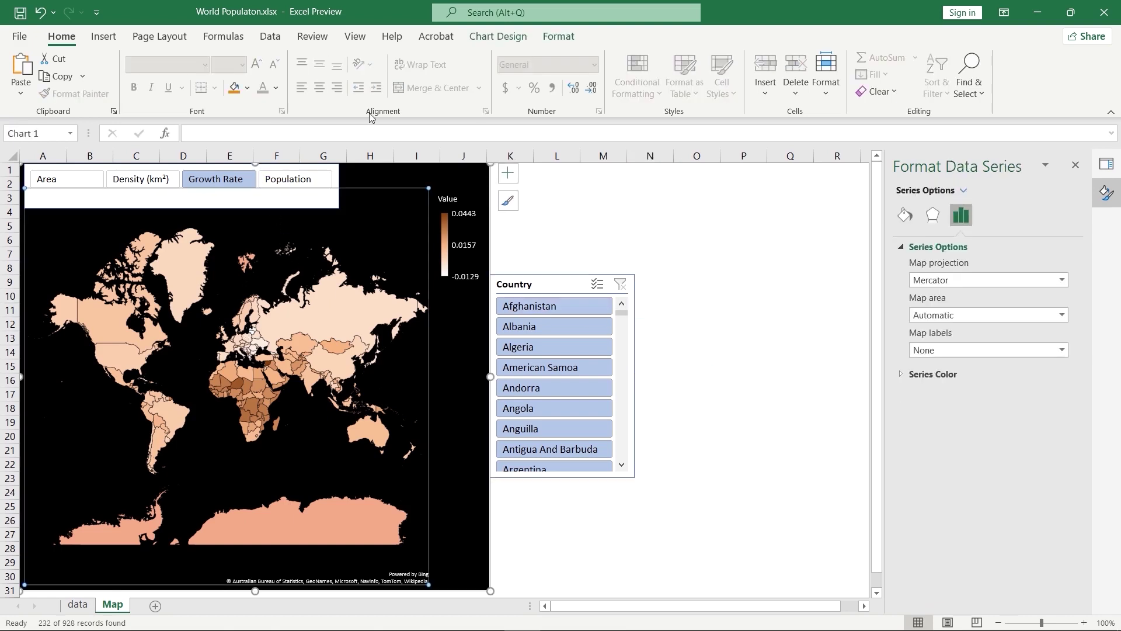
{"action": "left_click", "coordinate": [496, 36]}
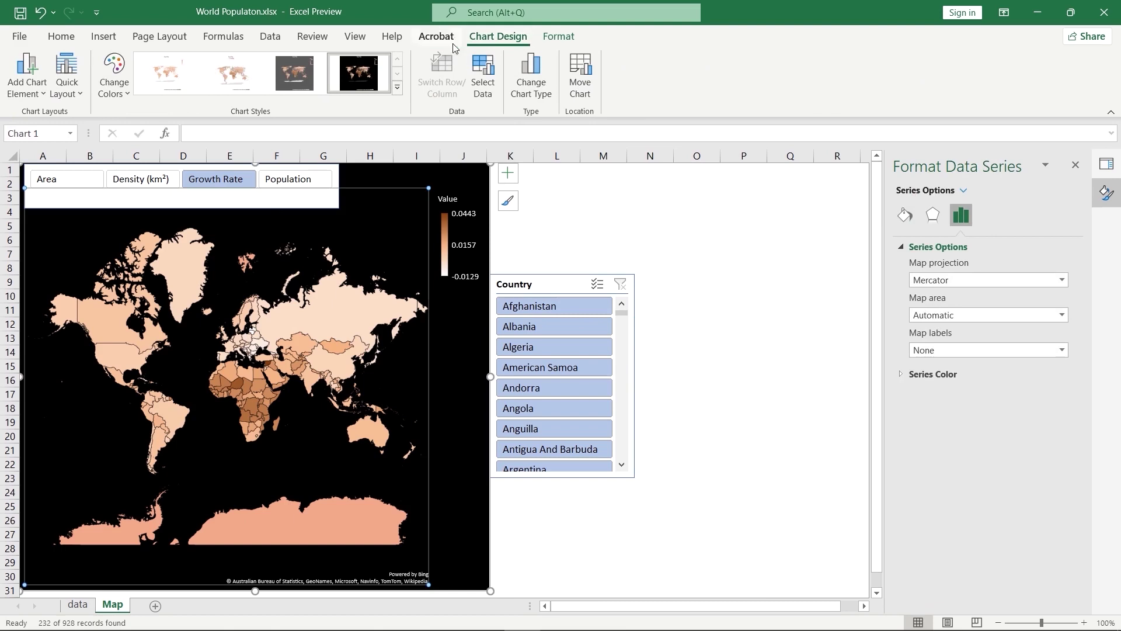
{"action": "left_click", "coordinate": [227, 73]}
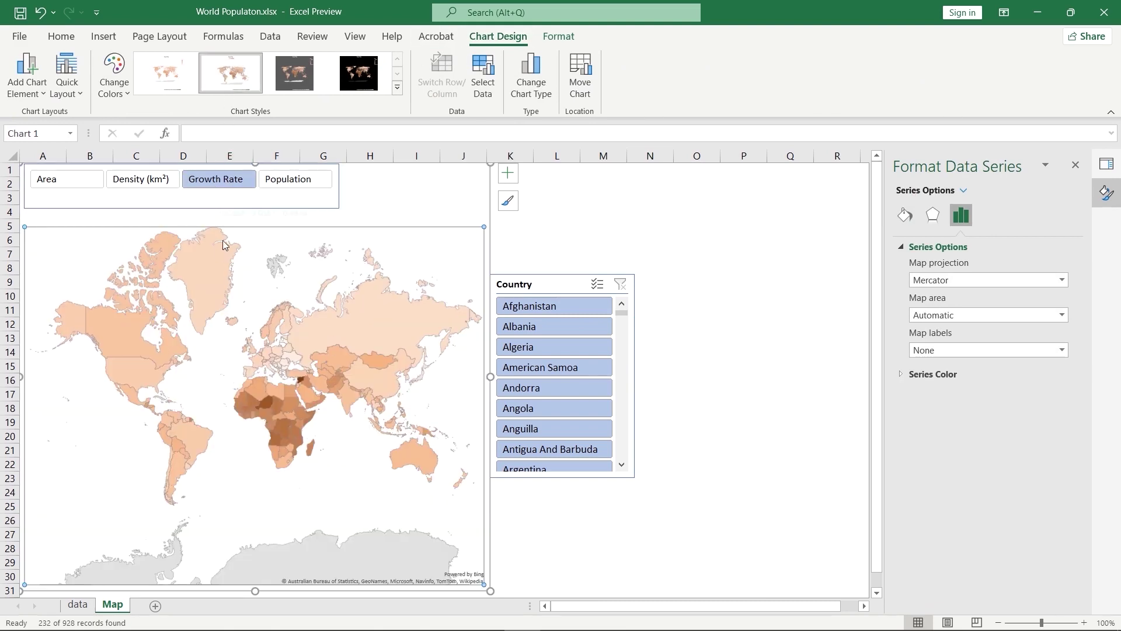
{"action": "left_click", "coordinate": [177, 83]}
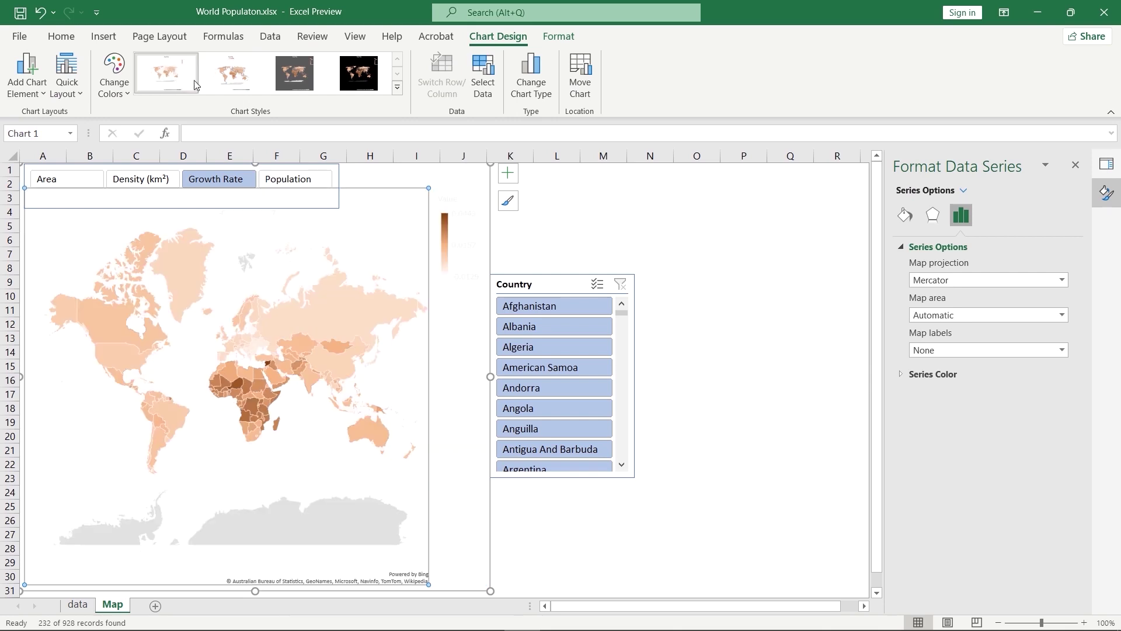
{"action": "left_click", "coordinate": [226, 81]}
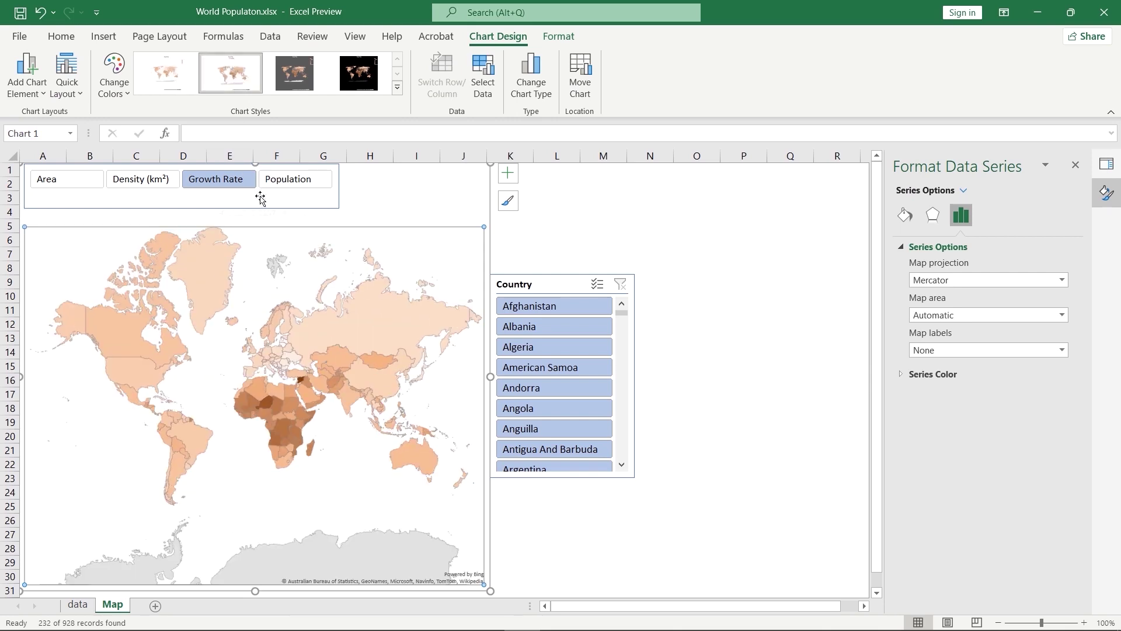
{"action": "left_click_drag", "start_coordinate": [265, 204], "coordinate": [264, 578]}
Change the map chart's title to "World population 2021" and save the workbook.
{"action": "left_click", "coordinate": [262, 178]}
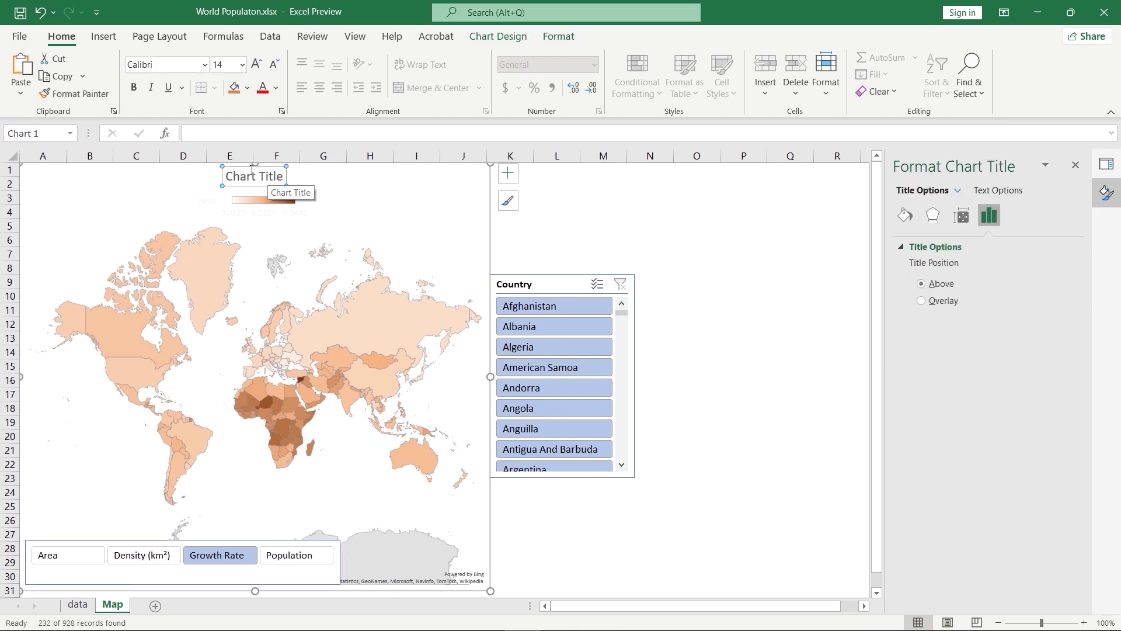
{"action": "left_click", "coordinate": [255, 171]}
{"action": "left_click", "coordinate": [277, 177]}
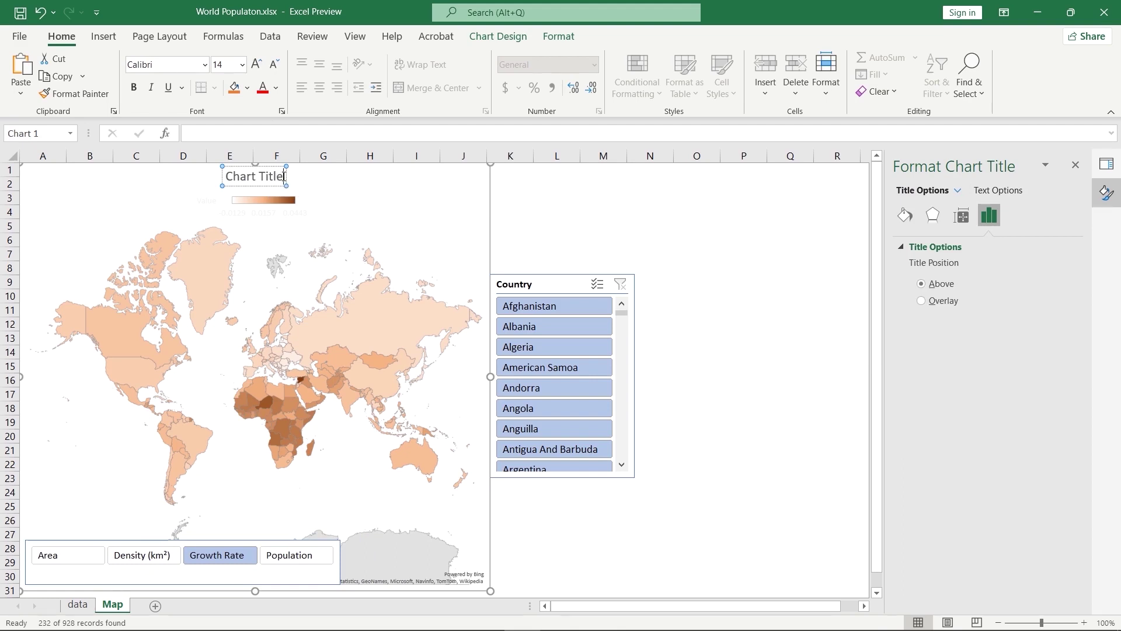
{"action": "key", "text": "BackSpace"}
{"action": "key", "text": "BackSpace"}
{"action": "key", "text": "BackSpace"}
{"action": "key", "text": "BackSpace"}
{"action": "key", "text": "BackSpace"}
{"action": "key", "text": "BackSpace"}
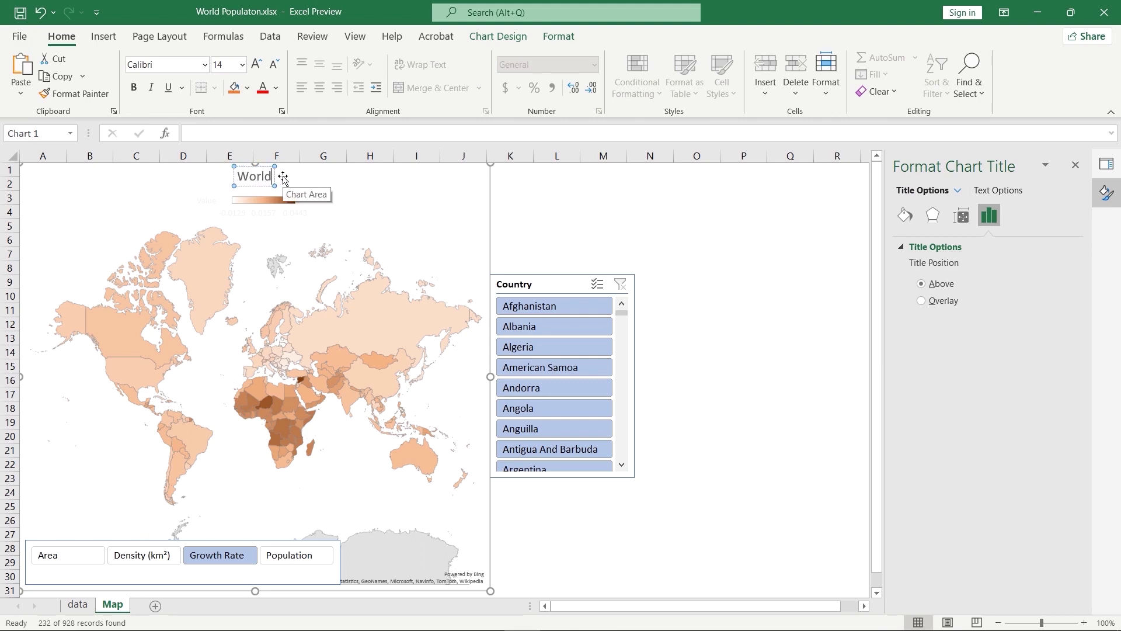
{"action": "type", "text": "World popul"}
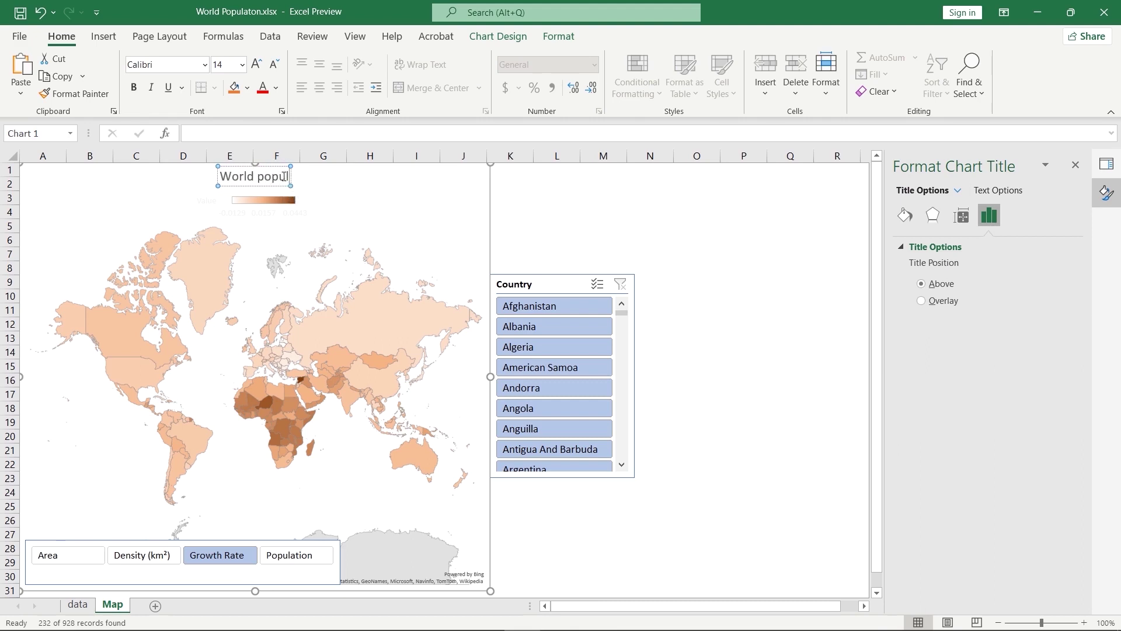
{"action": "type", "text": "ation"}
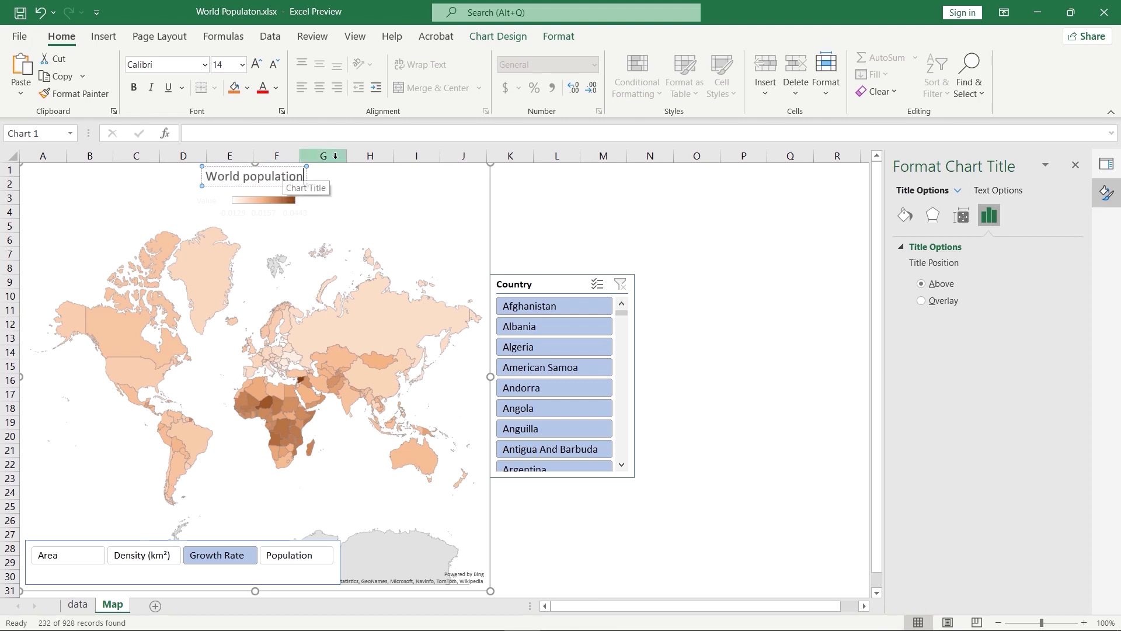
{"action": "type", "text": " 2"}
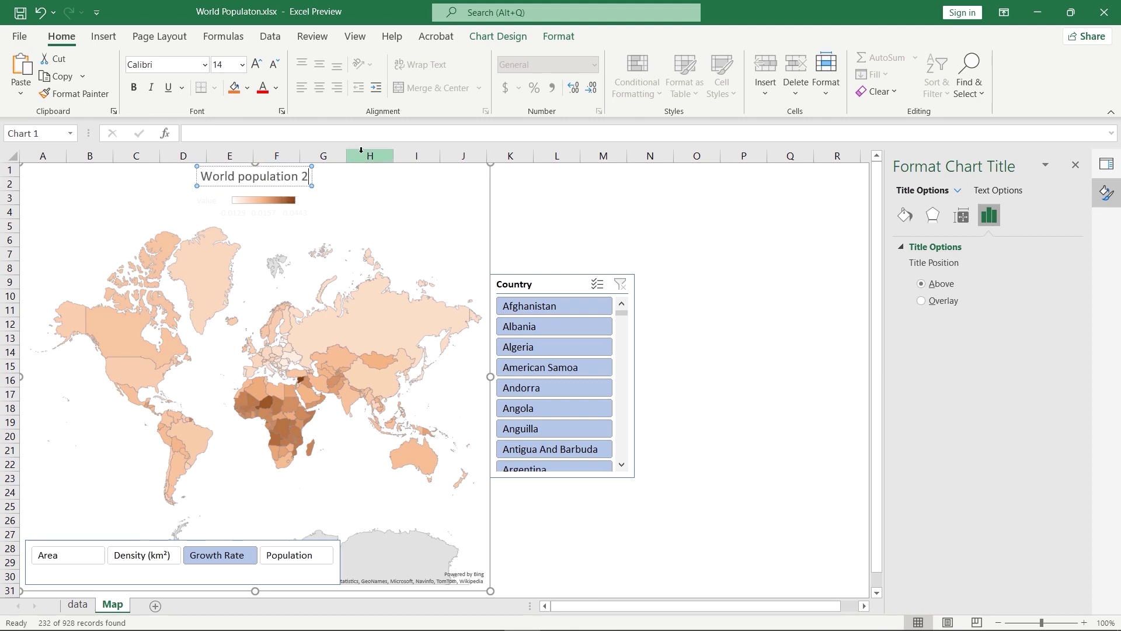
{"action": "type", "text": "021"}
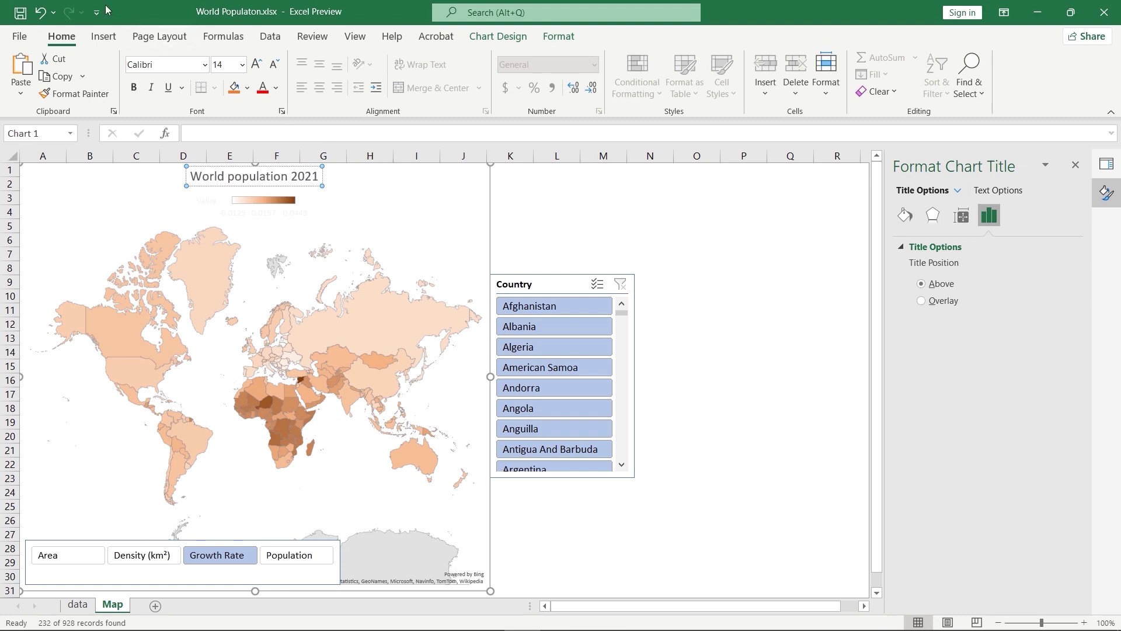
{"action": "left_click", "coordinate": [19, 11]}
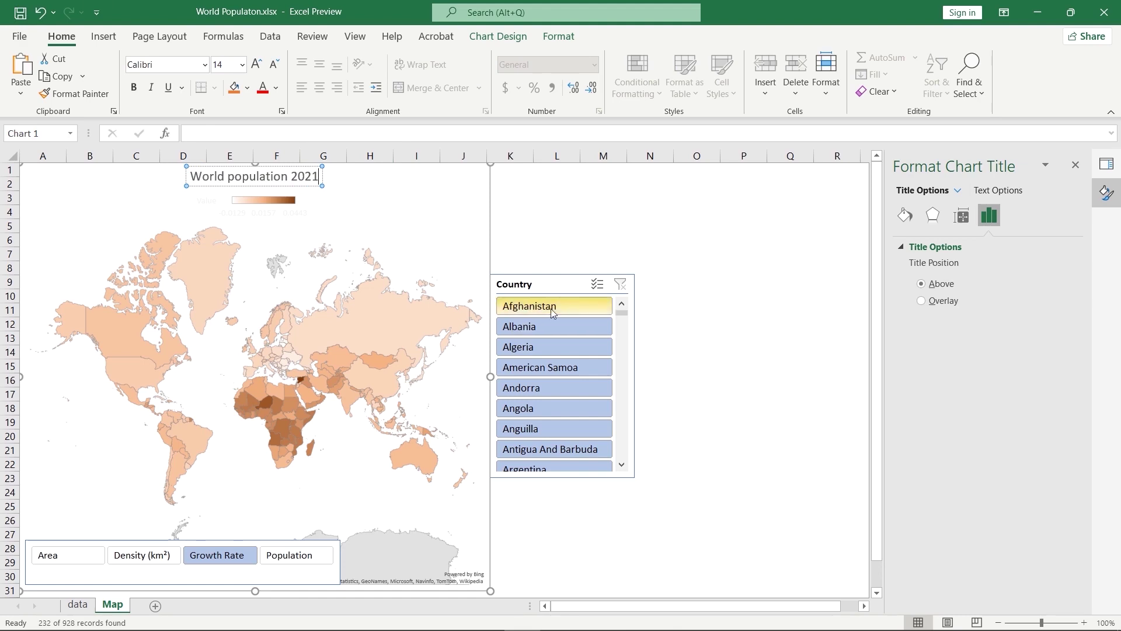
Widen the map chart to the end of column P and place the Country slicer in its upper-right corner.
{"action": "left_click_drag", "start_coordinate": [565, 290], "coordinate": [562, 185]}
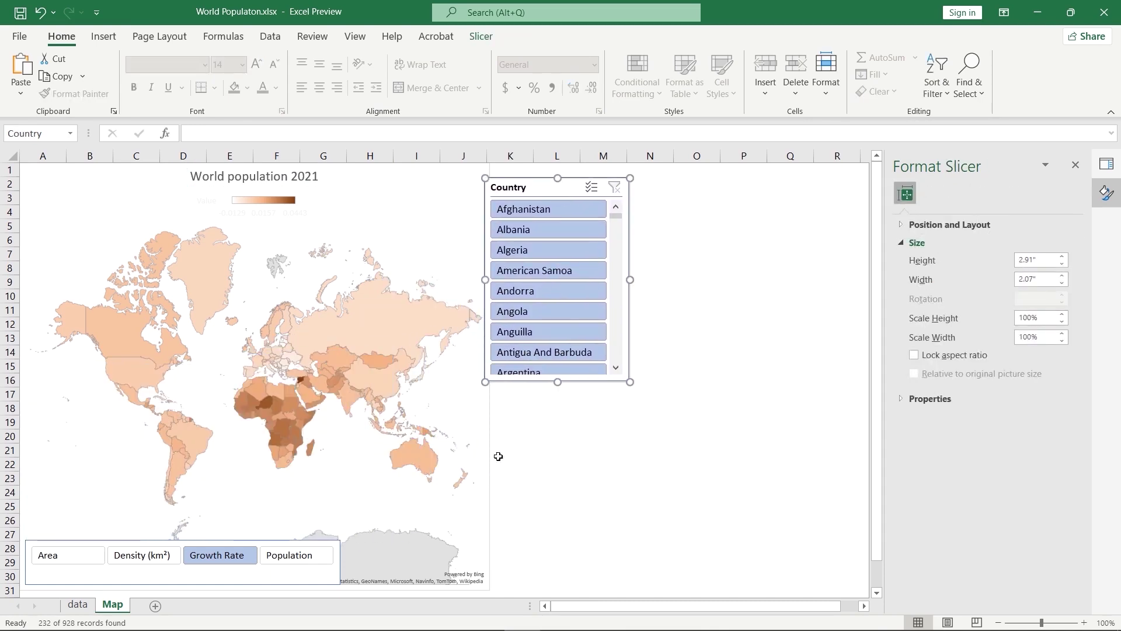
{"action": "left_click", "coordinate": [460, 496]}
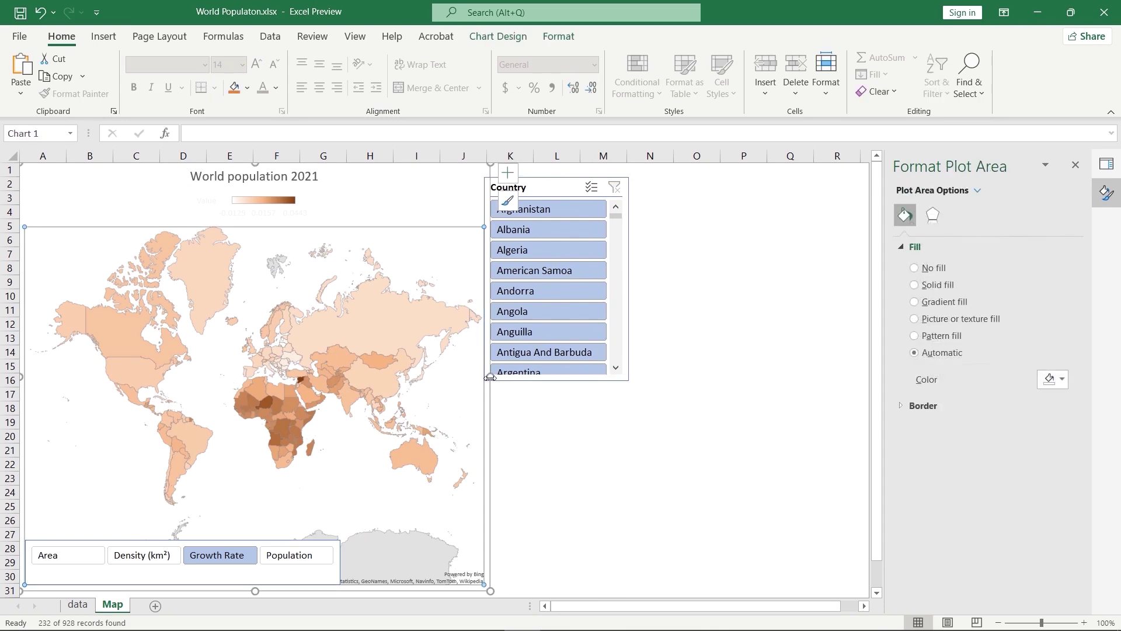
{"action": "left_click_drag", "start_coordinate": [489, 378], "coordinate": [751, 378]}
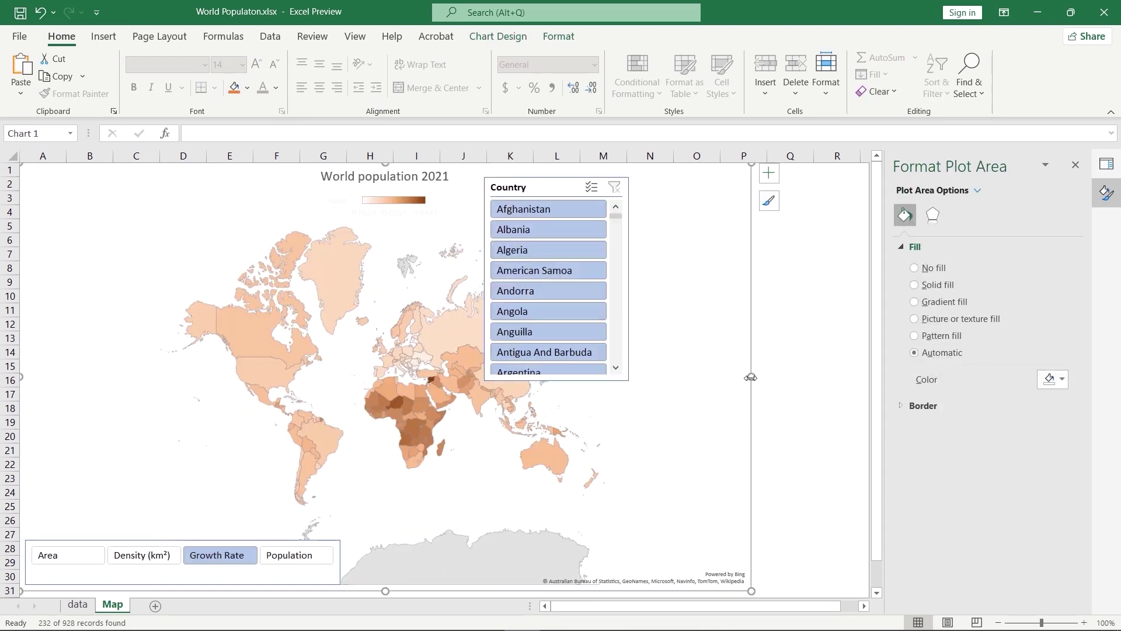
{"action": "left_click_drag", "start_coordinate": [551, 189], "coordinate": [671, 180]}
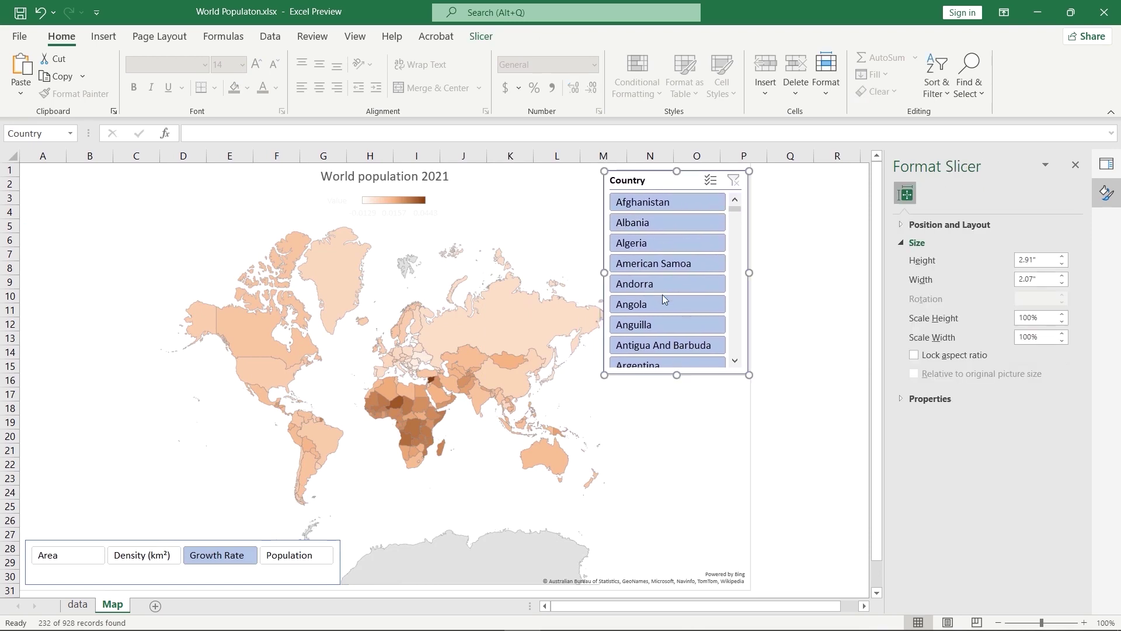
Test the Country slicer by filtering the map to Cambodia, Burundi, Burkina Faso and Bulgaria in turn, and clear the filter.
{"action": "scroll", "coordinate": [721, 275], "scroll_direction": "down", "scroll_amount": 2}
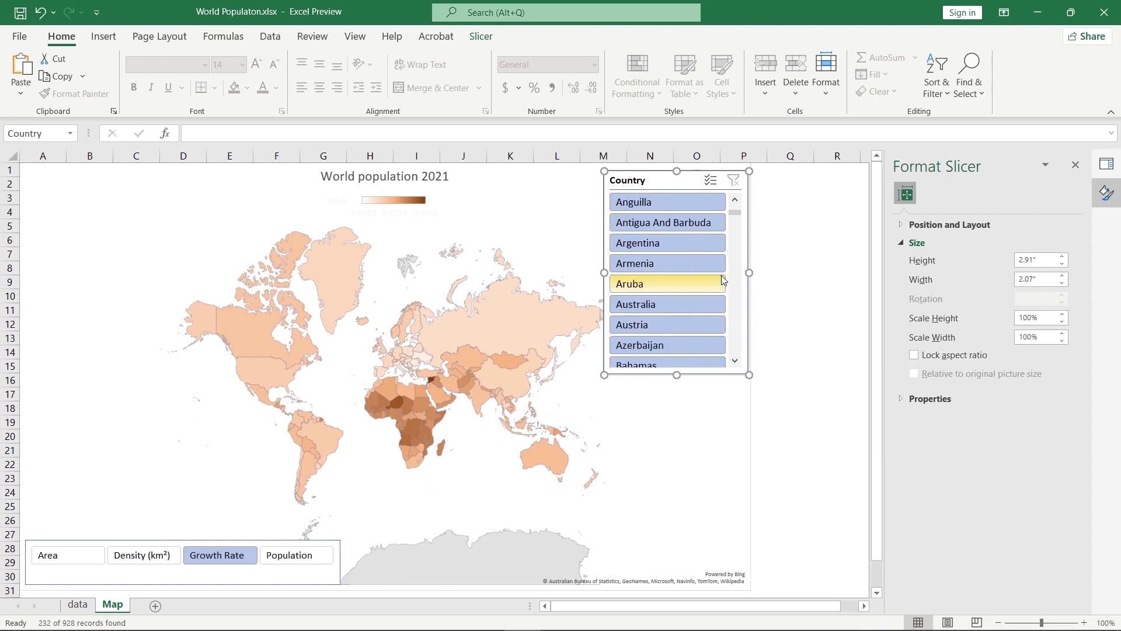
{"action": "scroll", "coordinate": [721, 275], "scroll_direction": "down", "scroll_amount": 6}
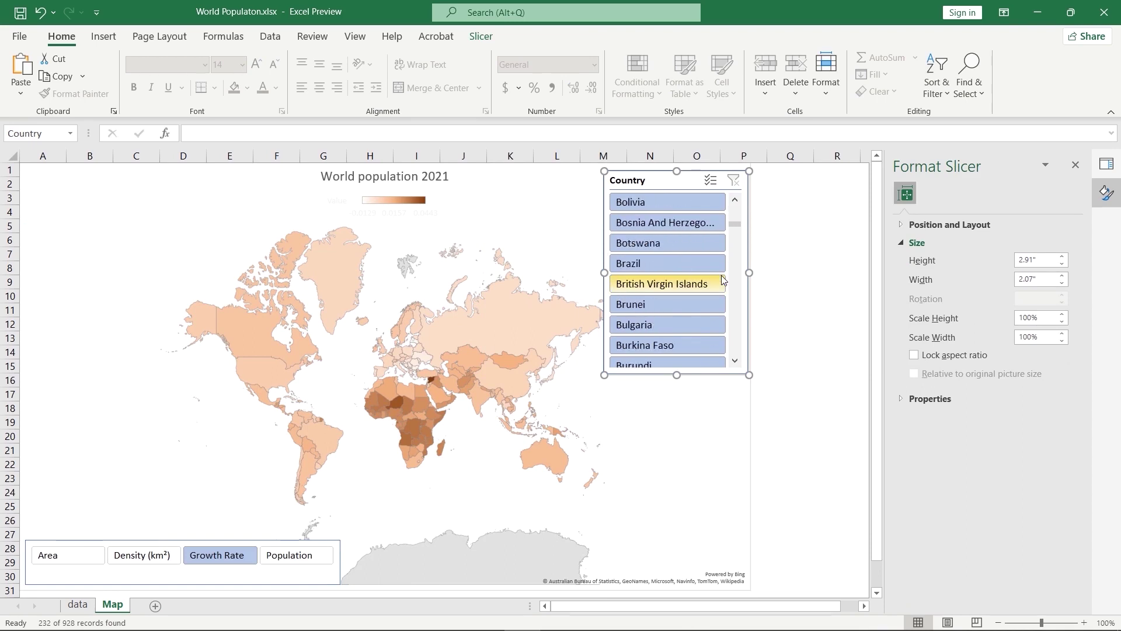
{"action": "scroll", "coordinate": [721, 275], "scroll_direction": "down", "scroll_amount": 2}
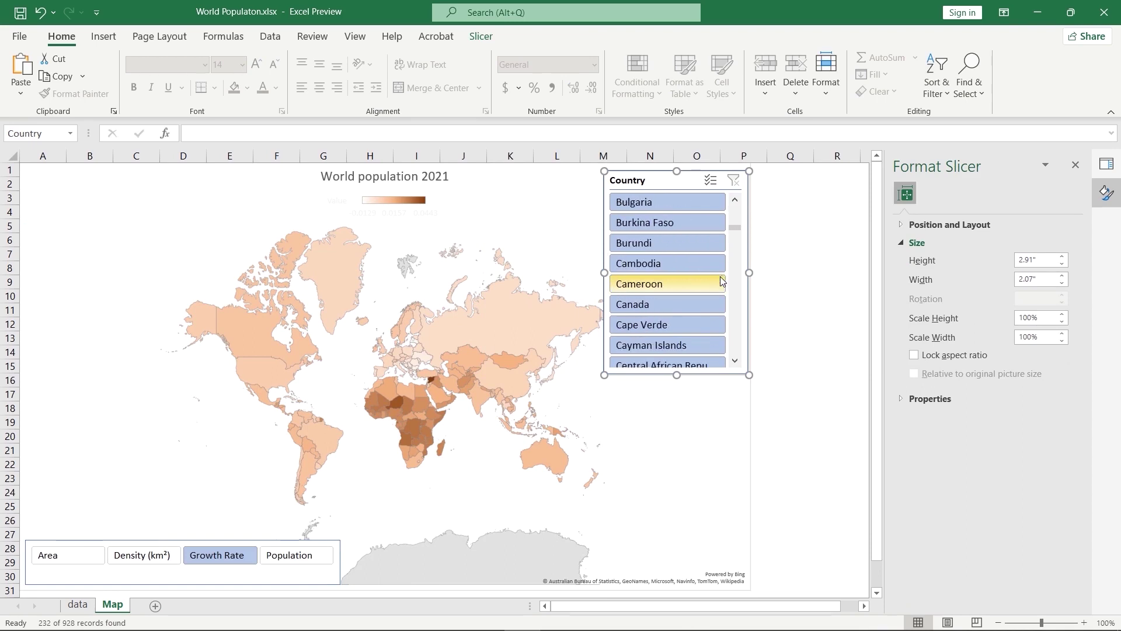
{"action": "left_click", "coordinate": [677, 264]}
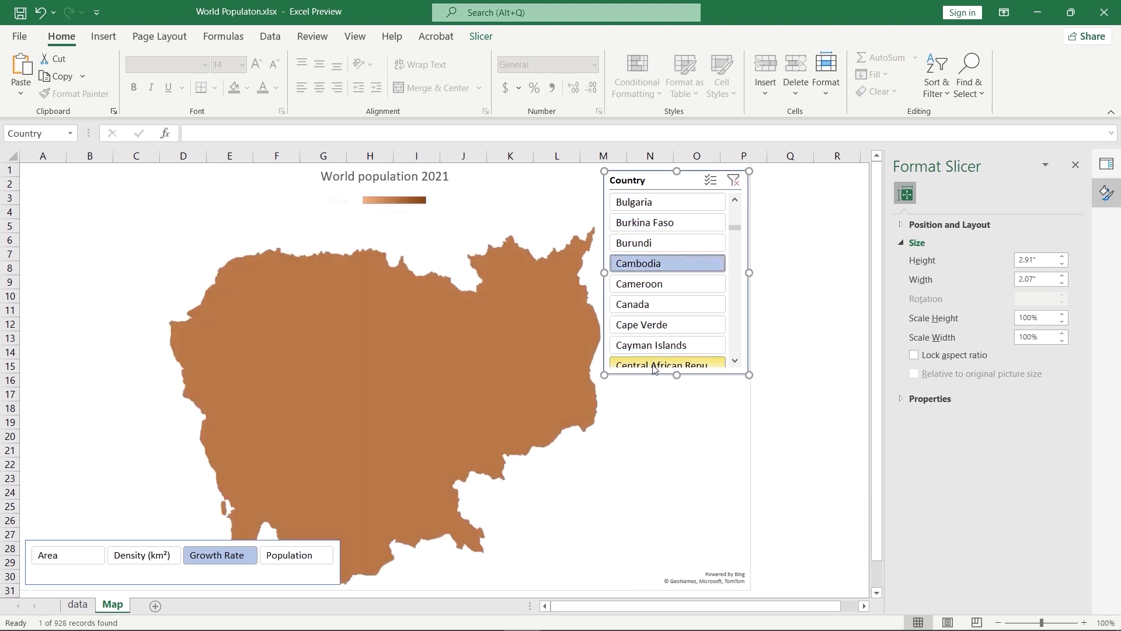
{"action": "left_click", "coordinate": [644, 244]}
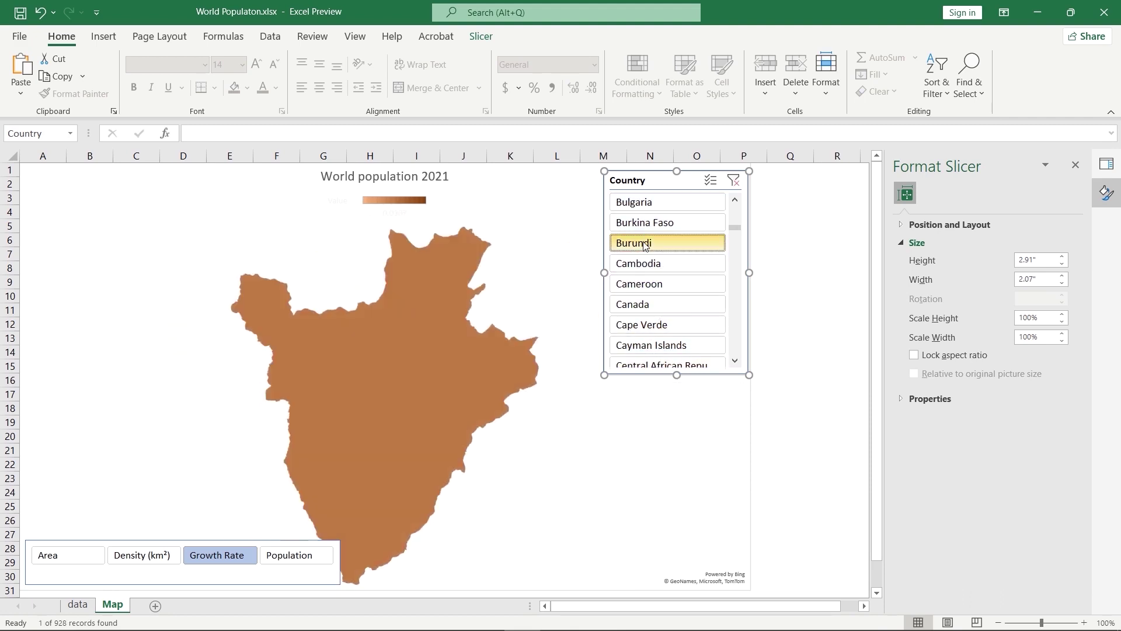
{"action": "left_click", "coordinate": [644, 224]}
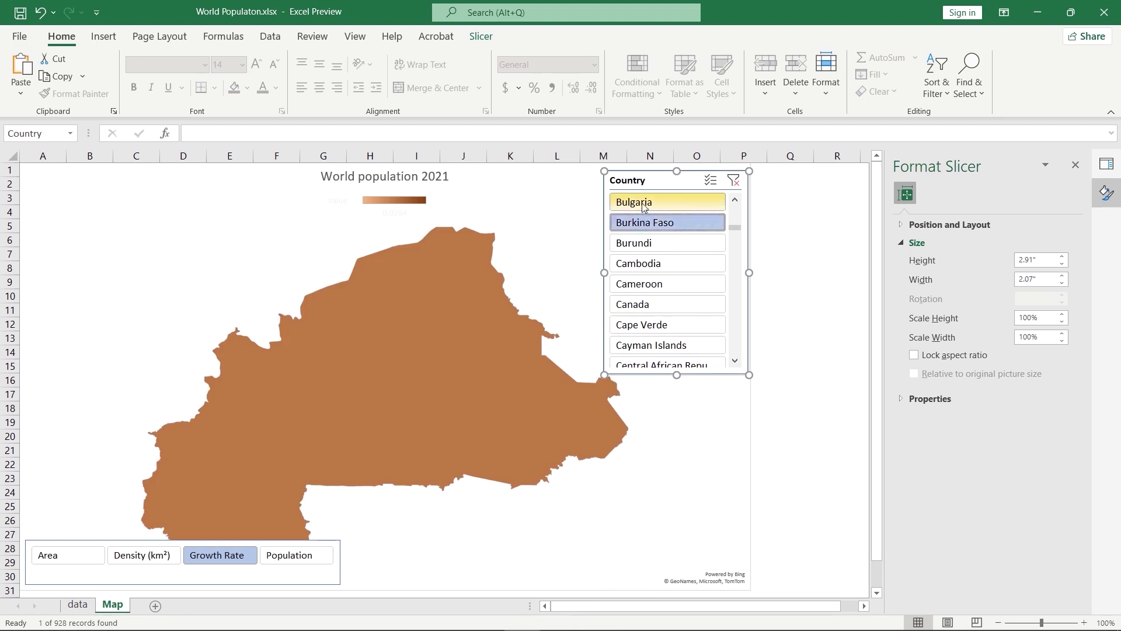
{"action": "left_click", "coordinate": [644, 204]}
{"action": "left_click", "coordinate": [733, 180]}
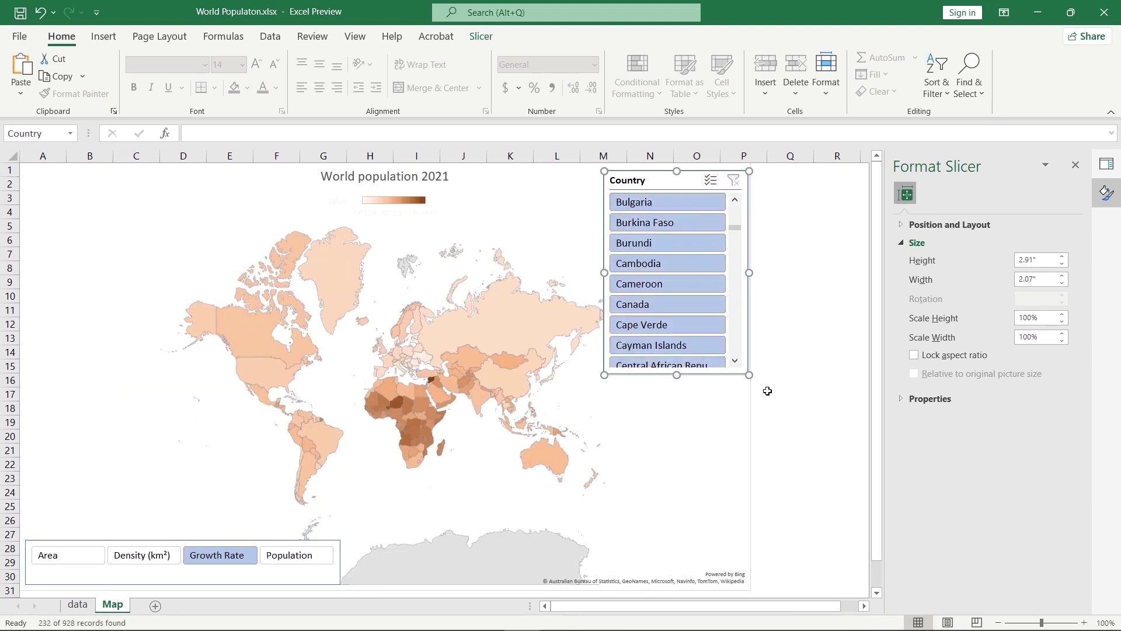
Shift the Country slicer slightly inward from the chart's edge and add data labels to the map.
{"action": "left_click_drag", "start_coordinate": [691, 182], "coordinate": [677, 184]}
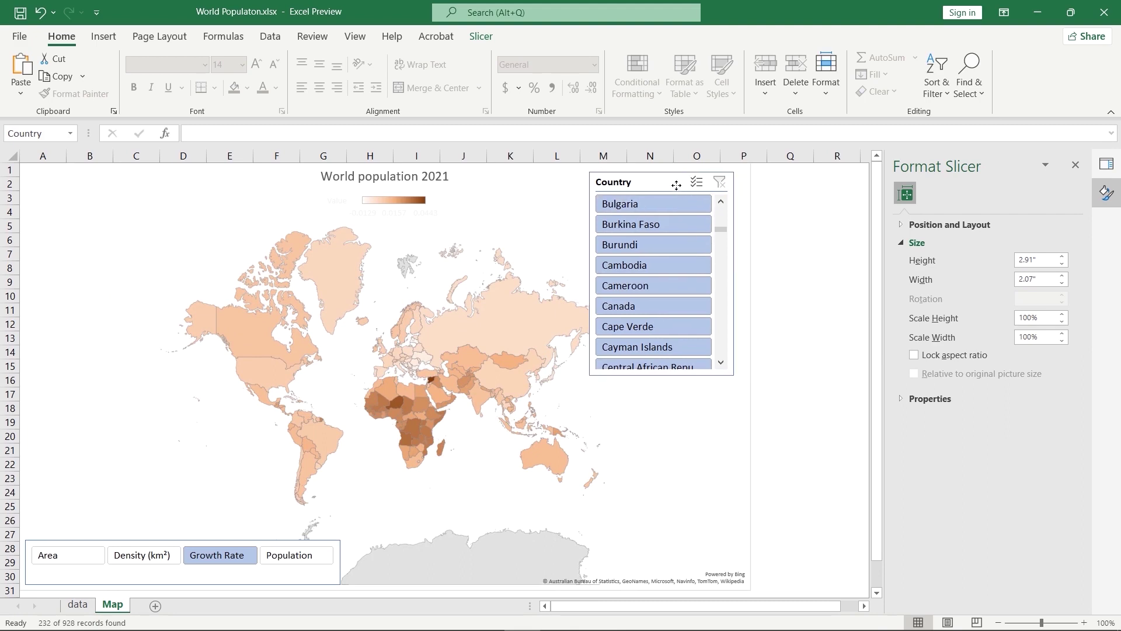
{"action": "left_click_drag", "start_coordinate": [880, 344], "coordinate": [878, 309]}
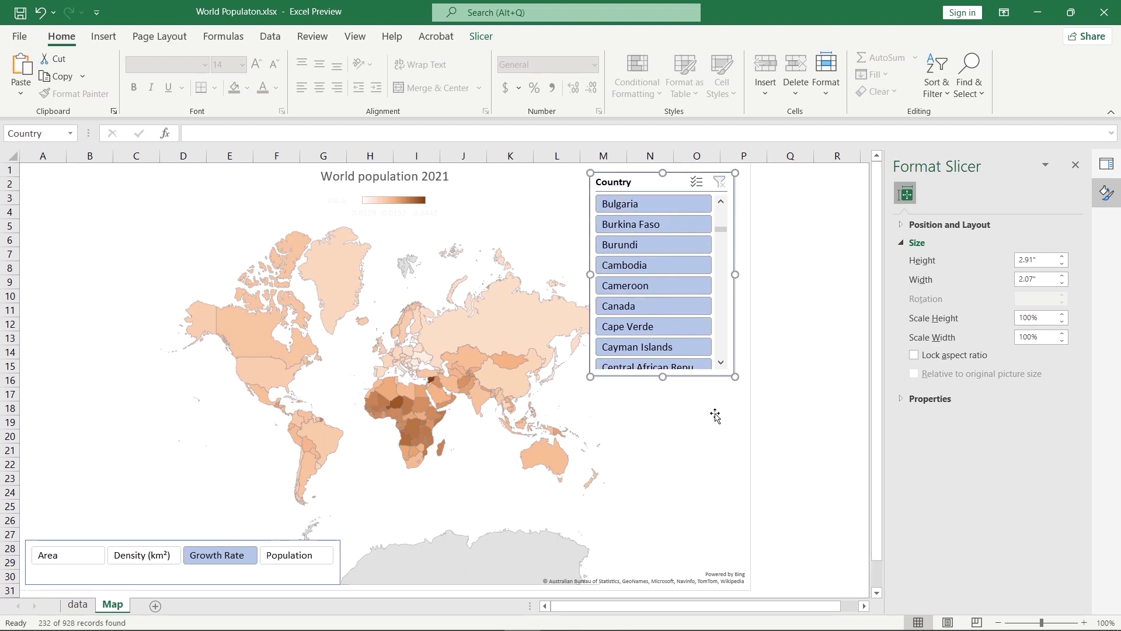
{"action": "left_click", "coordinate": [716, 415]}
{"action": "left_click", "coordinate": [766, 177]}
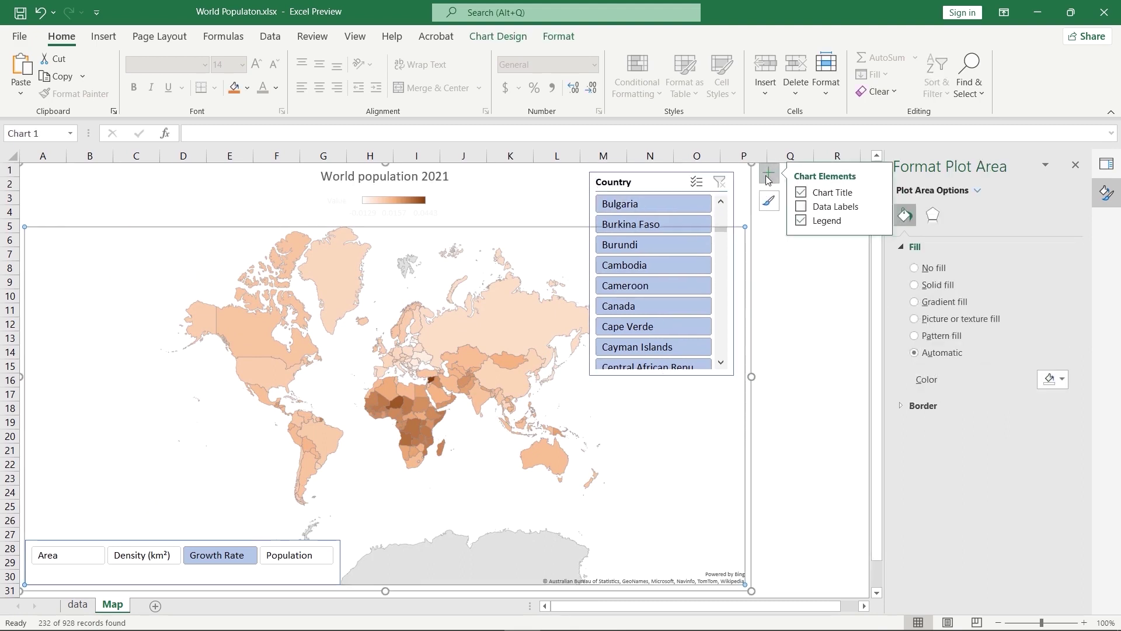
{"action": "left_click", "coordinate": [801, 207]}
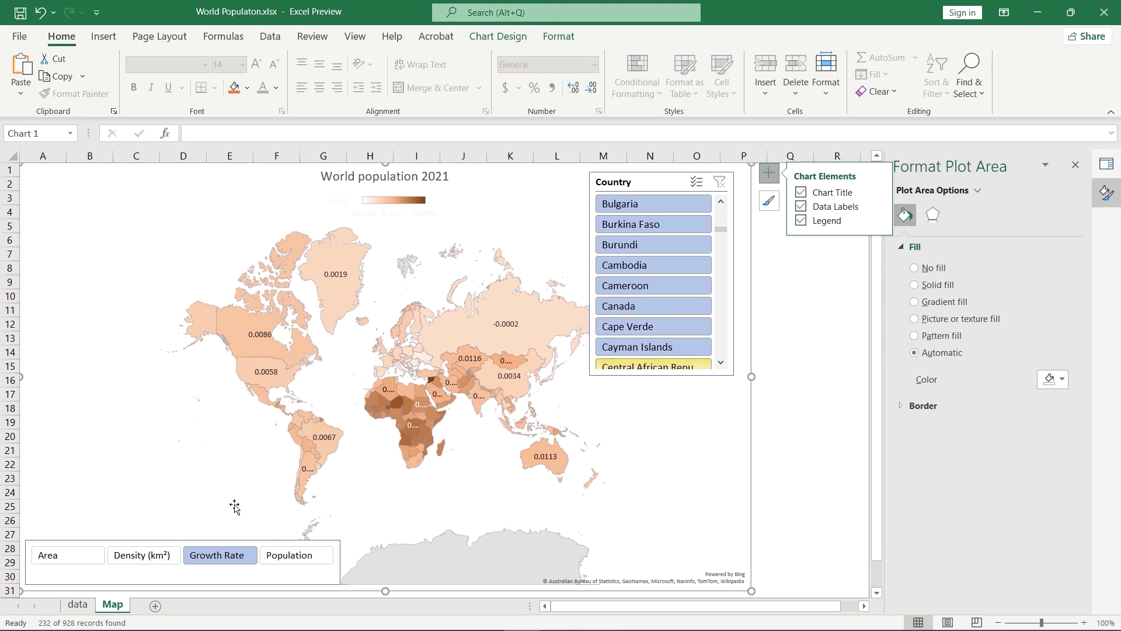
Filter the map to the Area values with the Matrx slicer.
{"action": "left_click", "coordinate": [56, 558]}
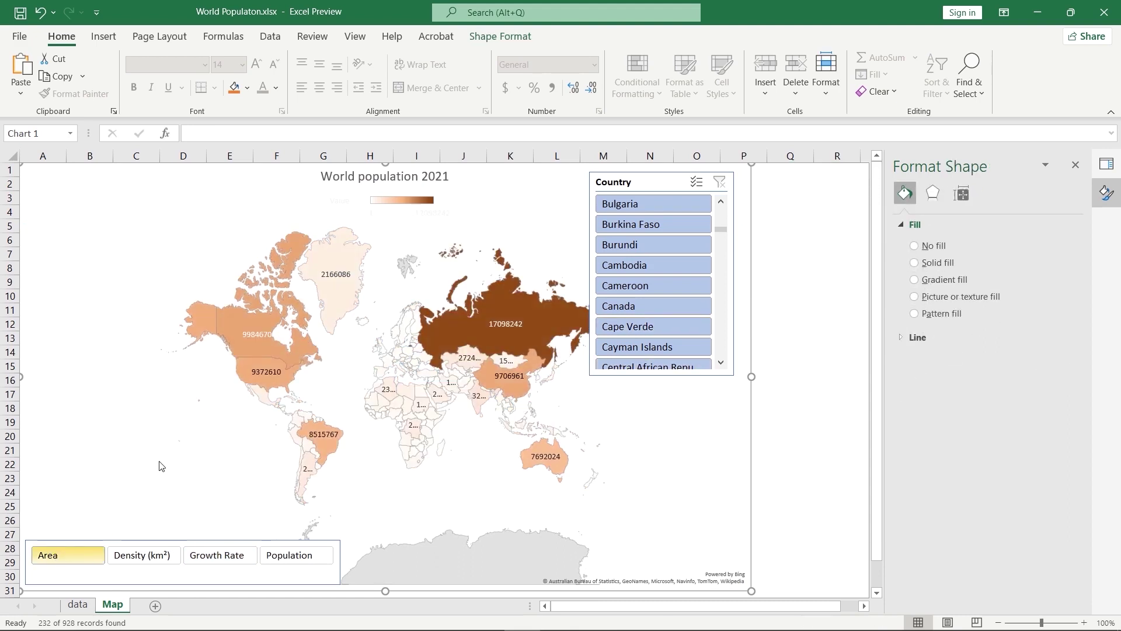
Test the Matrx slicer on the world map by switching repeatedly between Growth Rate, Population and Area, finishing on Area.
{"action": "left_click", "coordinate": [194, 557]}
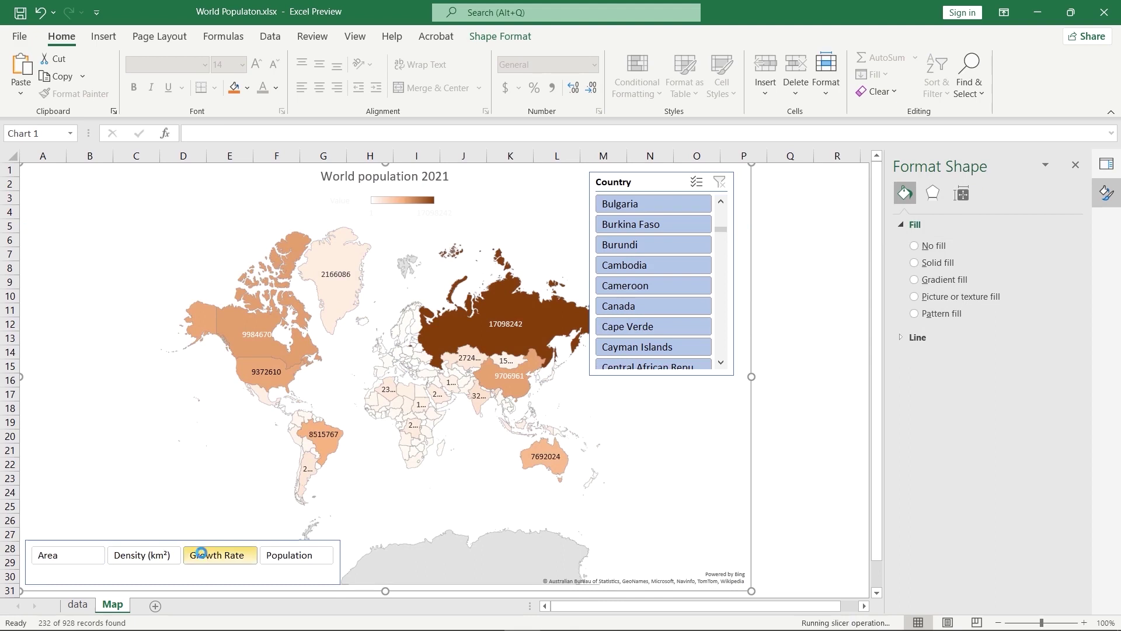
{"action": "left_click", "coordinate": [286, 559]}
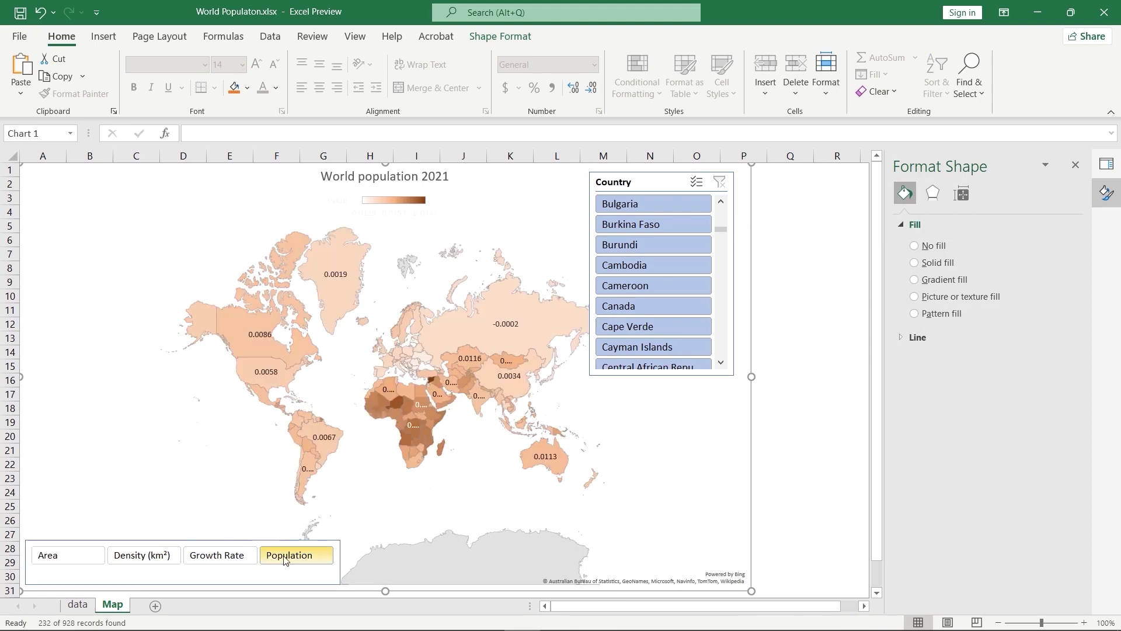
{"action": "left_click", "coordinate": [228, 553]}
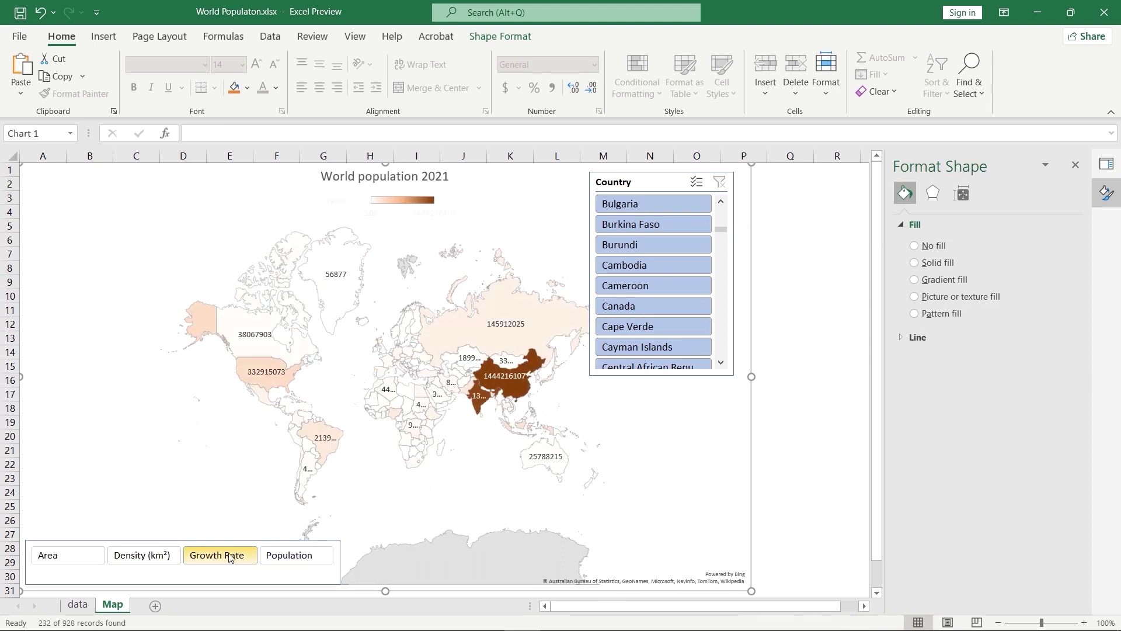
{"action": "left_click", "coordinate": [69, 561]}
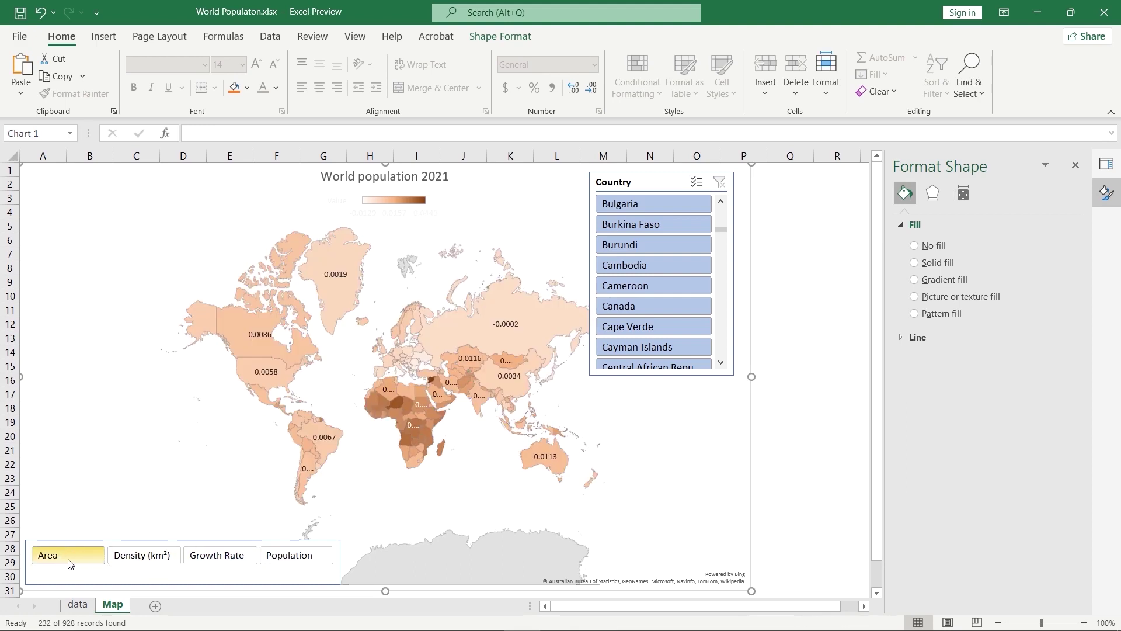
{"action": "left_click", "coordinate": [221, 558]}
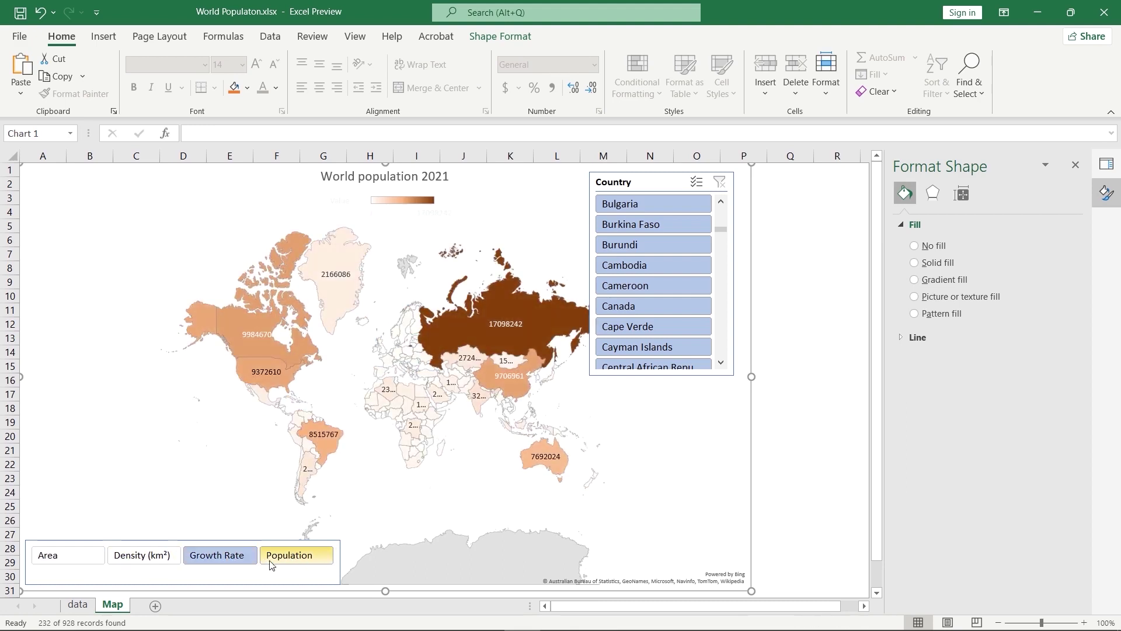
{"action": "left_click", "coordinate": [290, 559]}
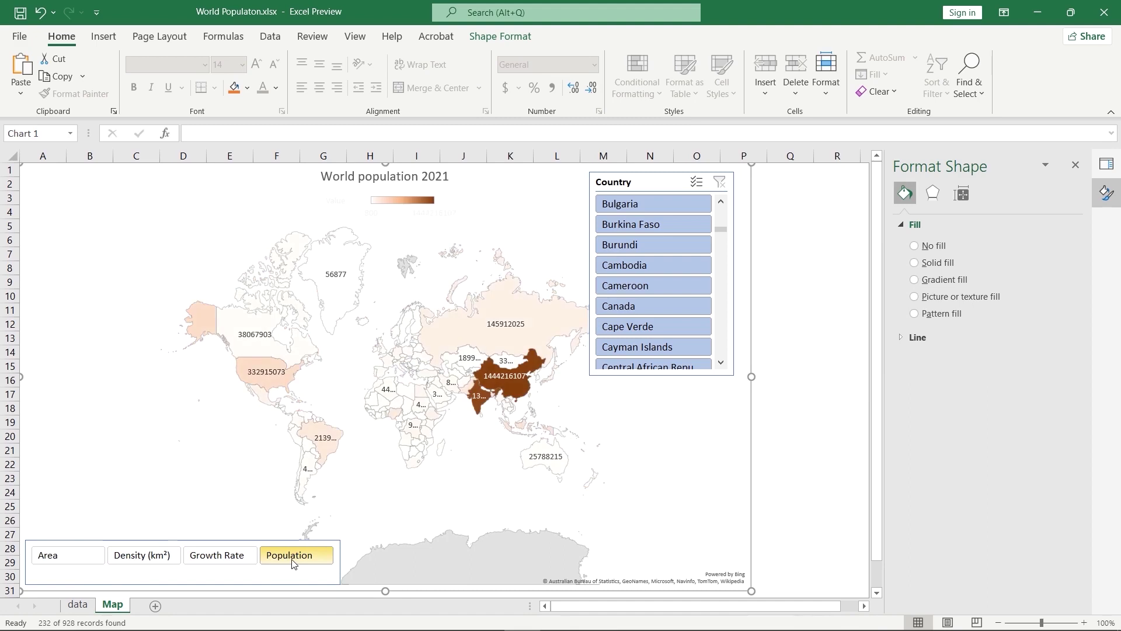
{"action": "left_click", "coordinate": [234, 561]}
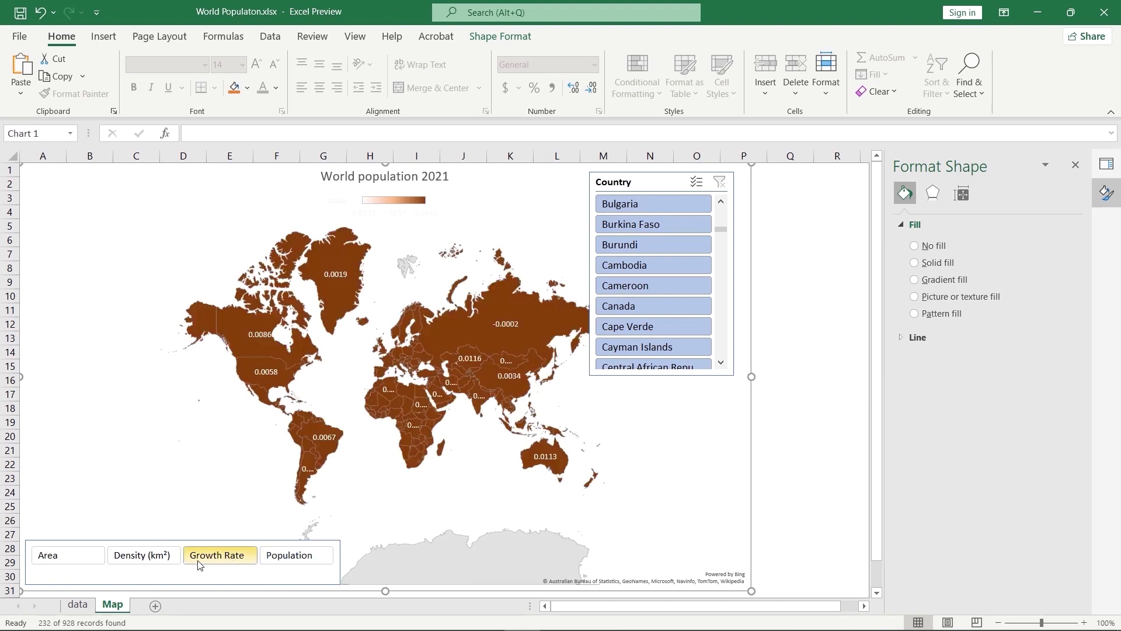
{"action": "left_click", "coordinate": [81, 559]}
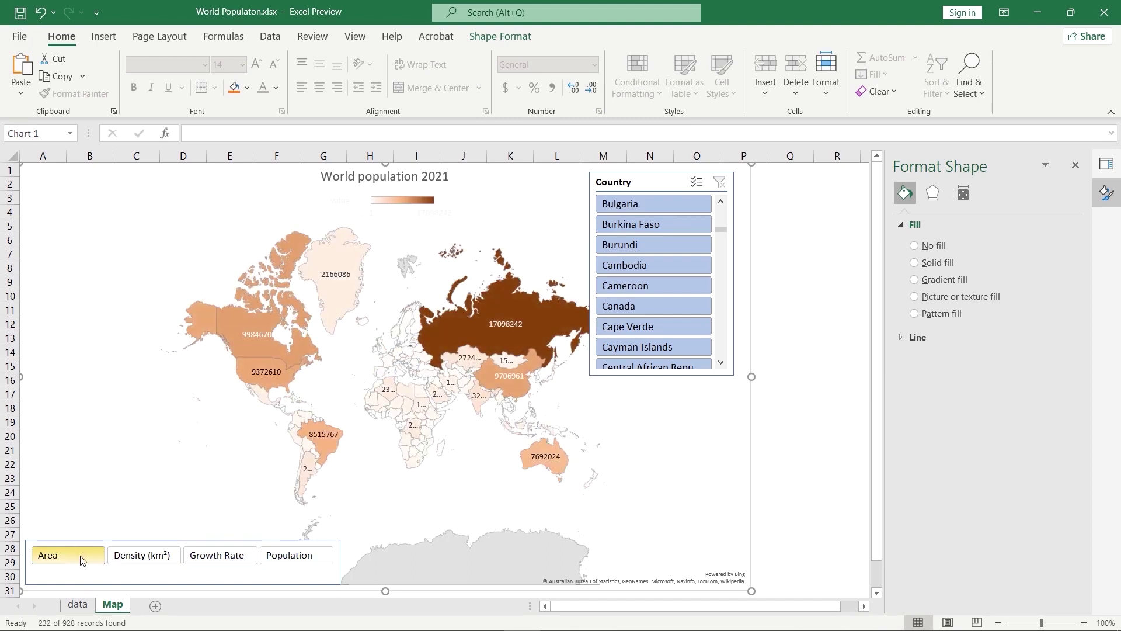
Filter the map to Bulgaria and then Burundi, and view Burundi by Density (km²), Growth Rate, Population and finally Area.
{"action": "left_click", "coordinate": [643, 204]}
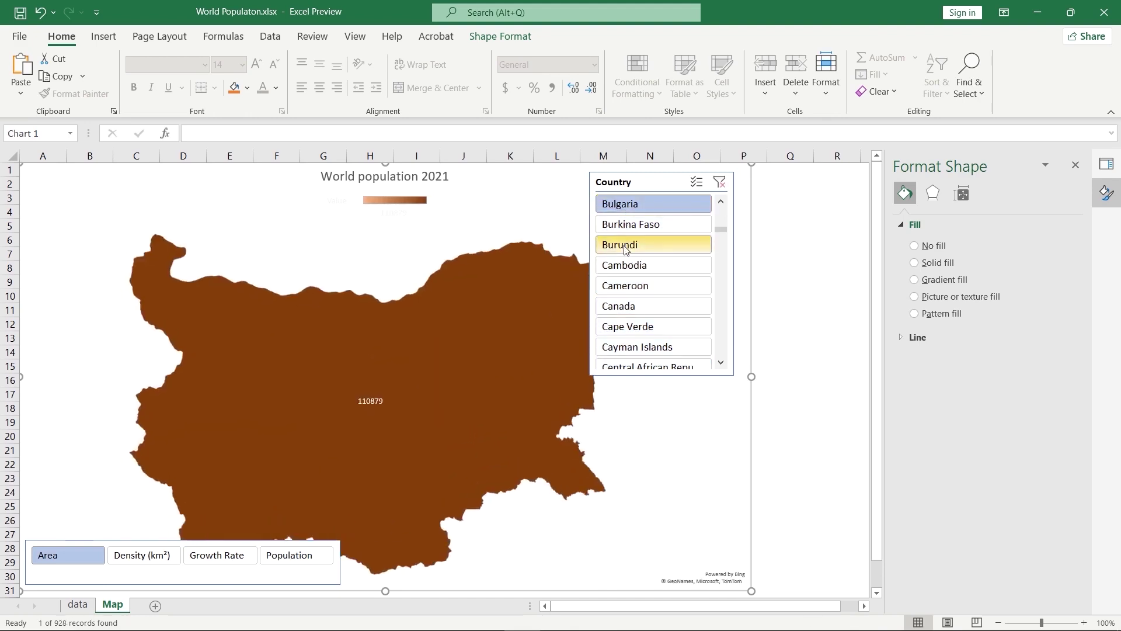
{"action": "left_click", "coordinate": [627, 251]}
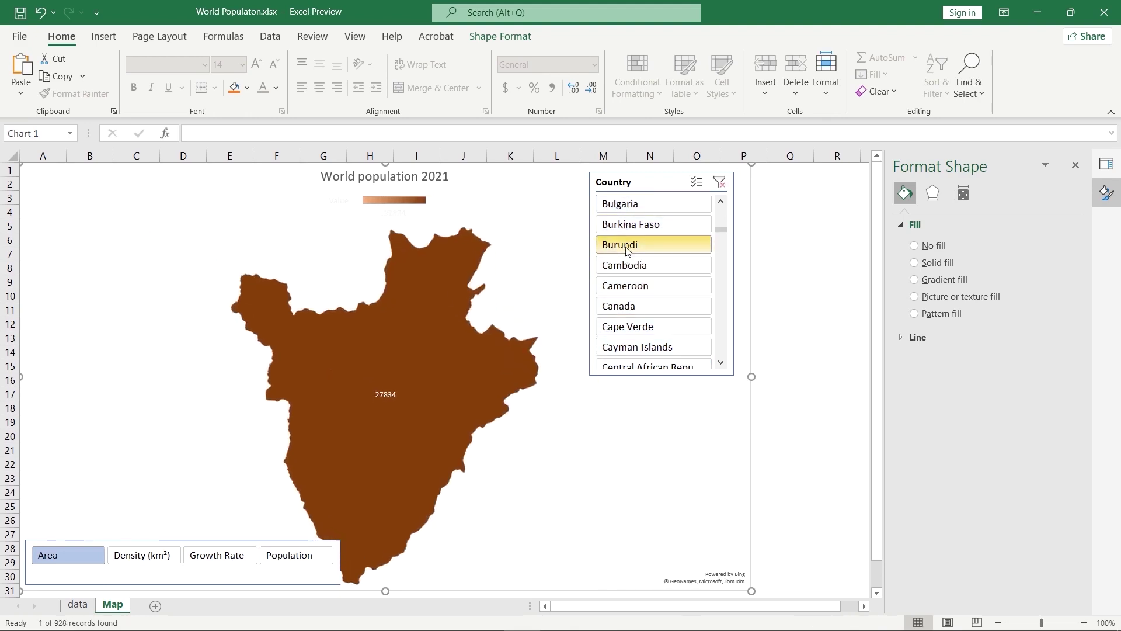
{"action": "left_click", "coordinate": [148, 552]}
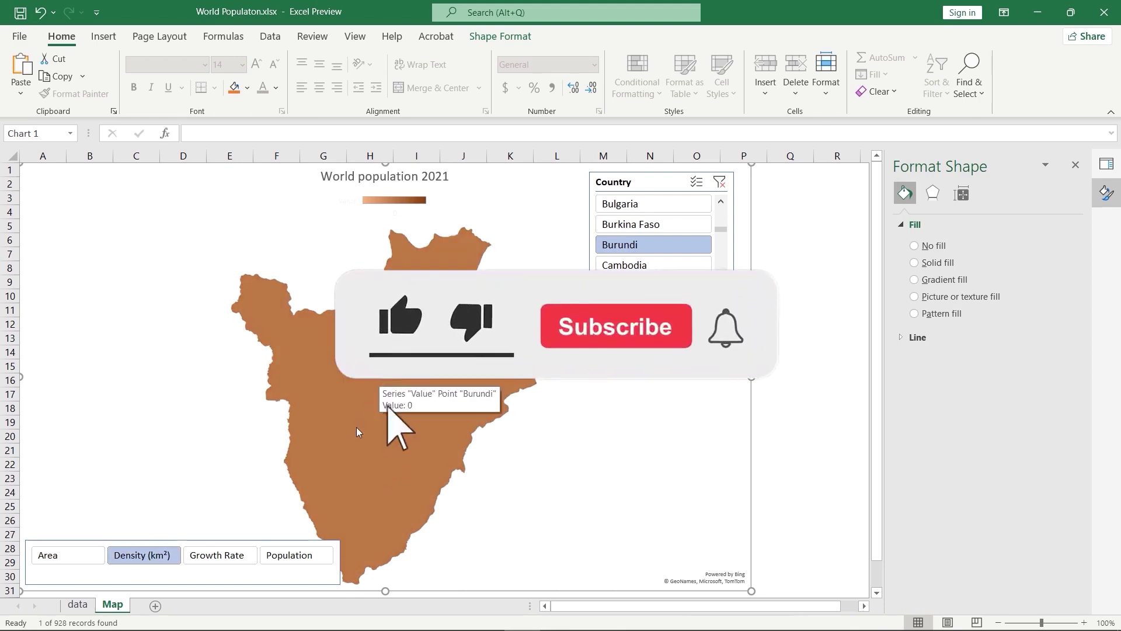
{"action": "left_click", "coordinate": [222, 556]}
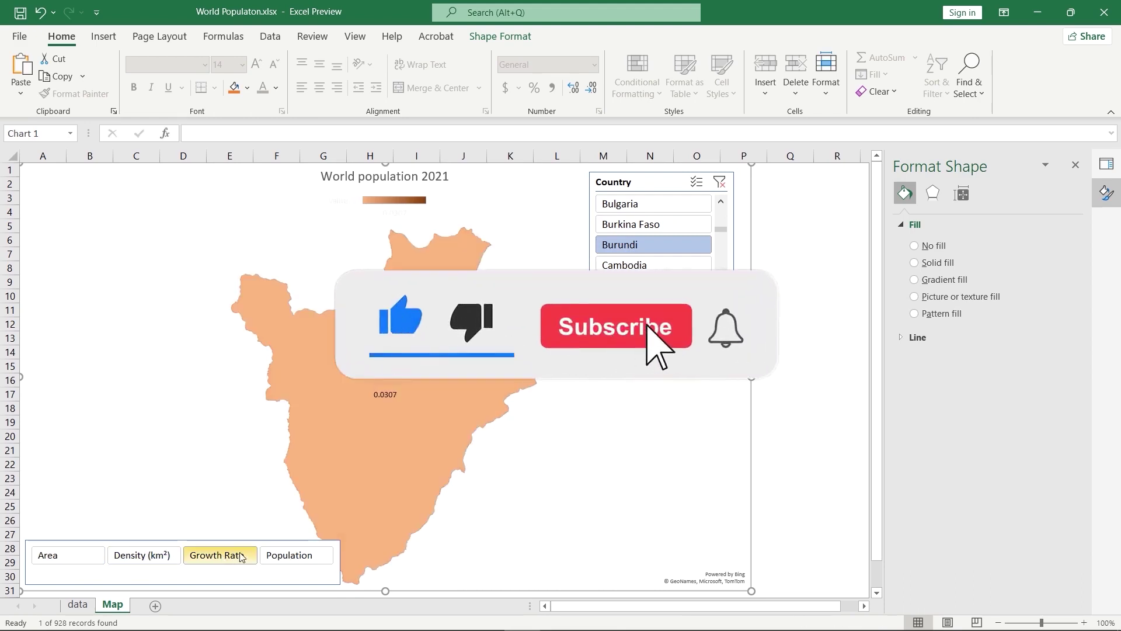
{"action": "left_click", "coordinate": [296, 553]}
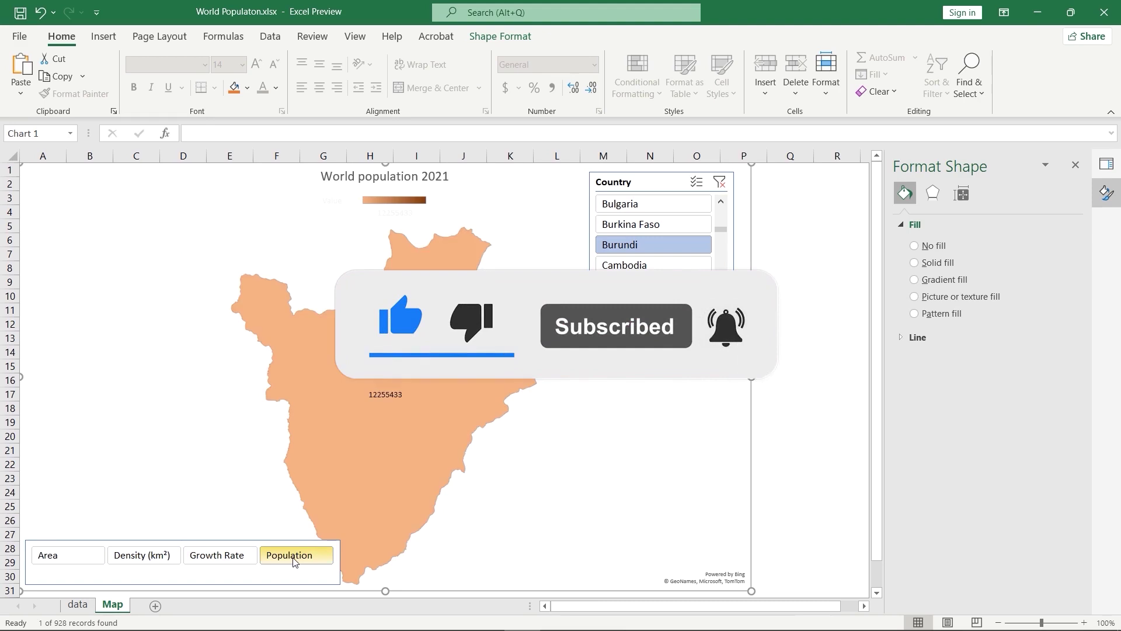
{"action": "left_click", "coordinate": [36, 554]}
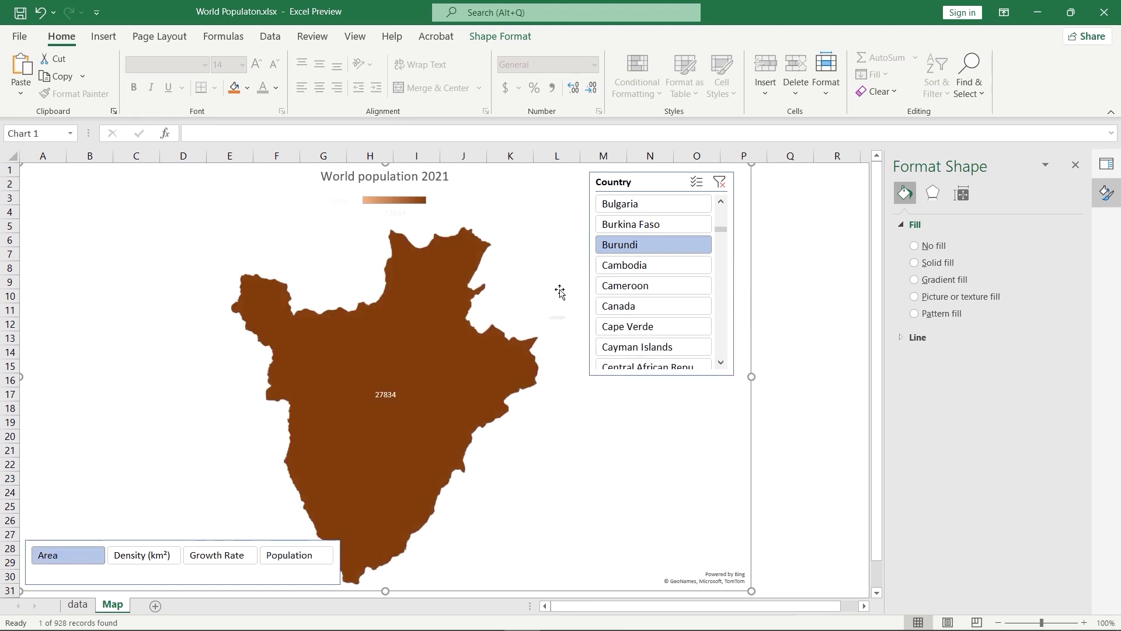